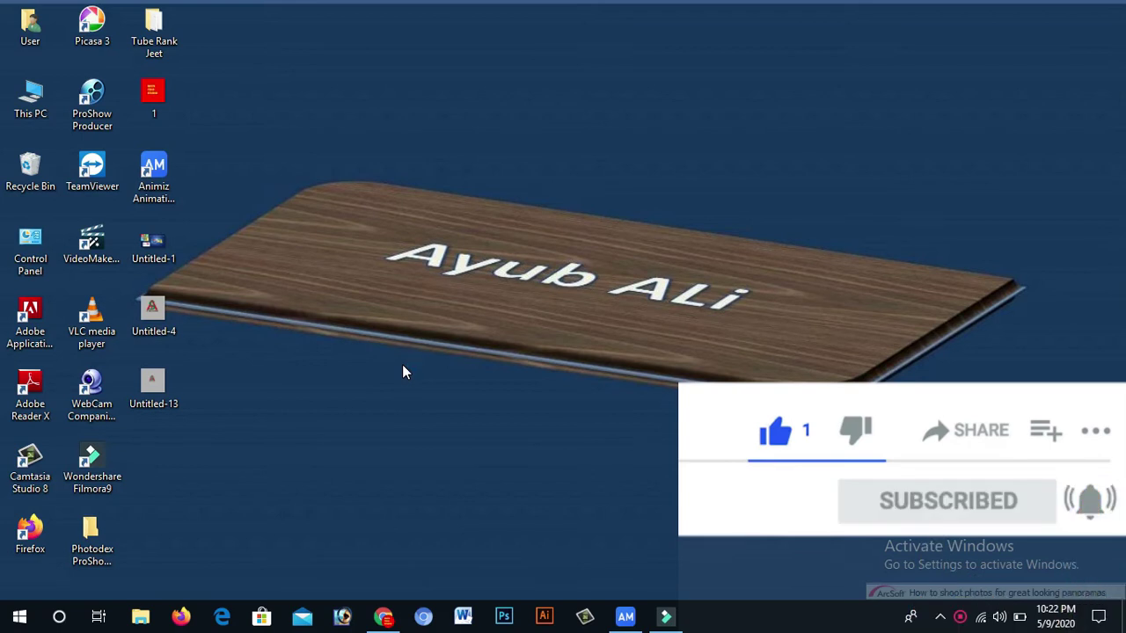
Search Google in Chrome for "animiz animation maker" and open the Animiz download page.
{"action": "left_click", "coordinate": [393, 619]}
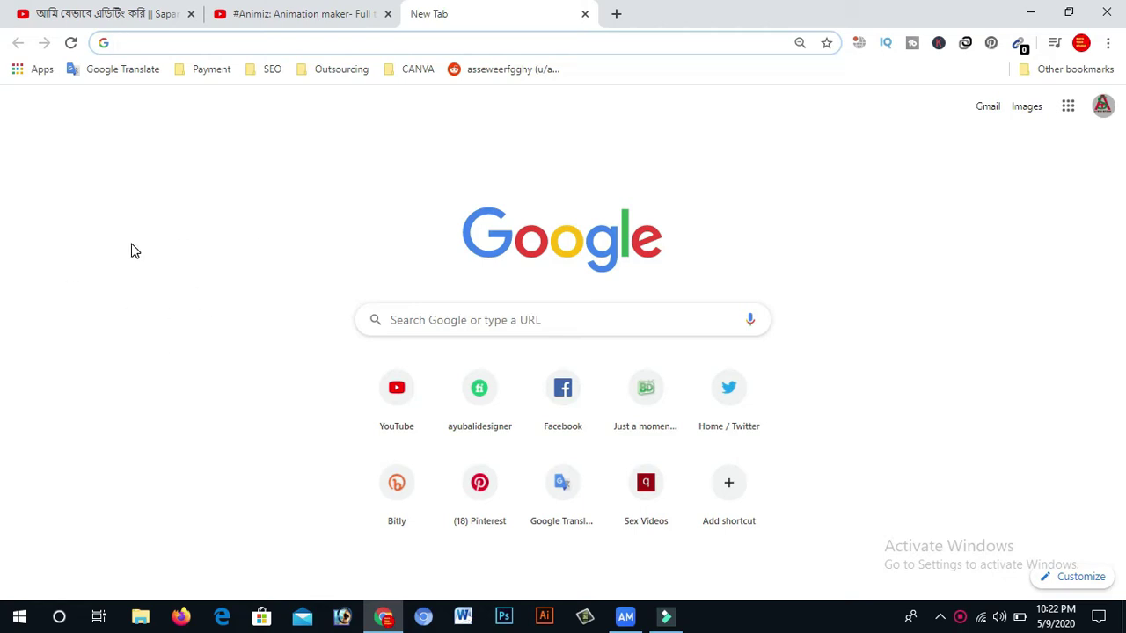
{"action": "left_click", "coordinate": [123, 42]}
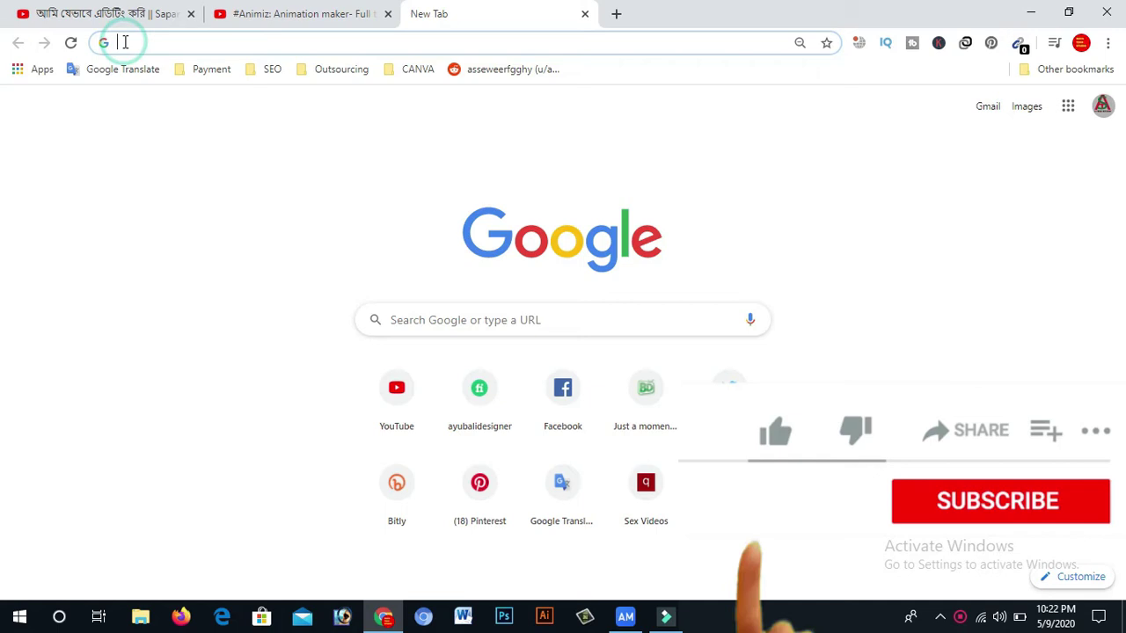
{"action": "type", "text": "ani"}
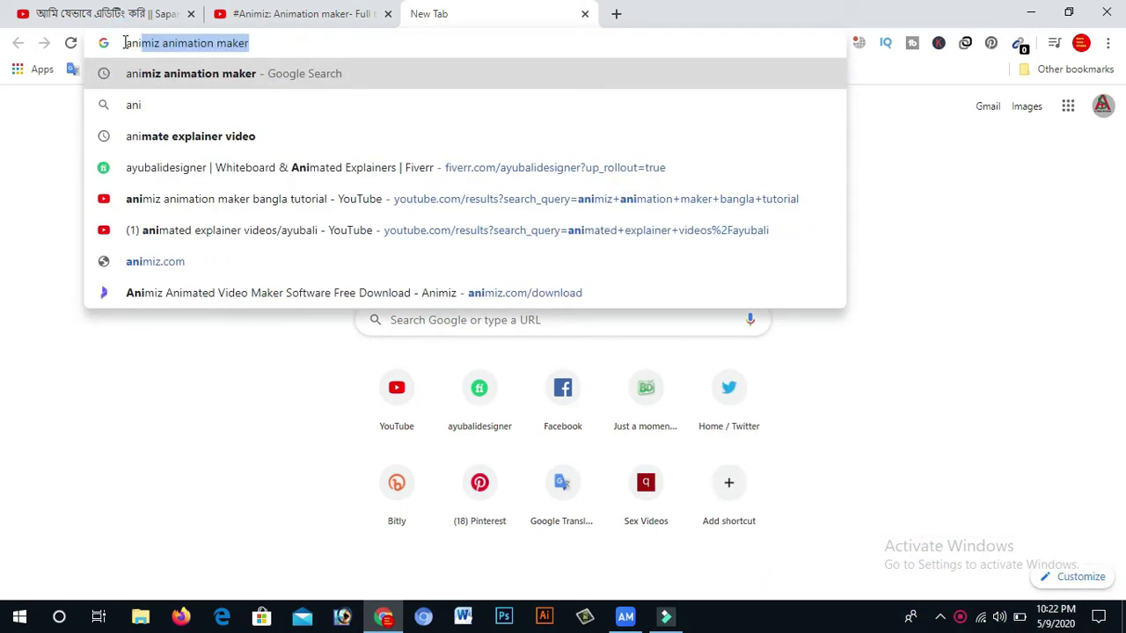
{"action": "left_click", "coordinate": [200, 78]}
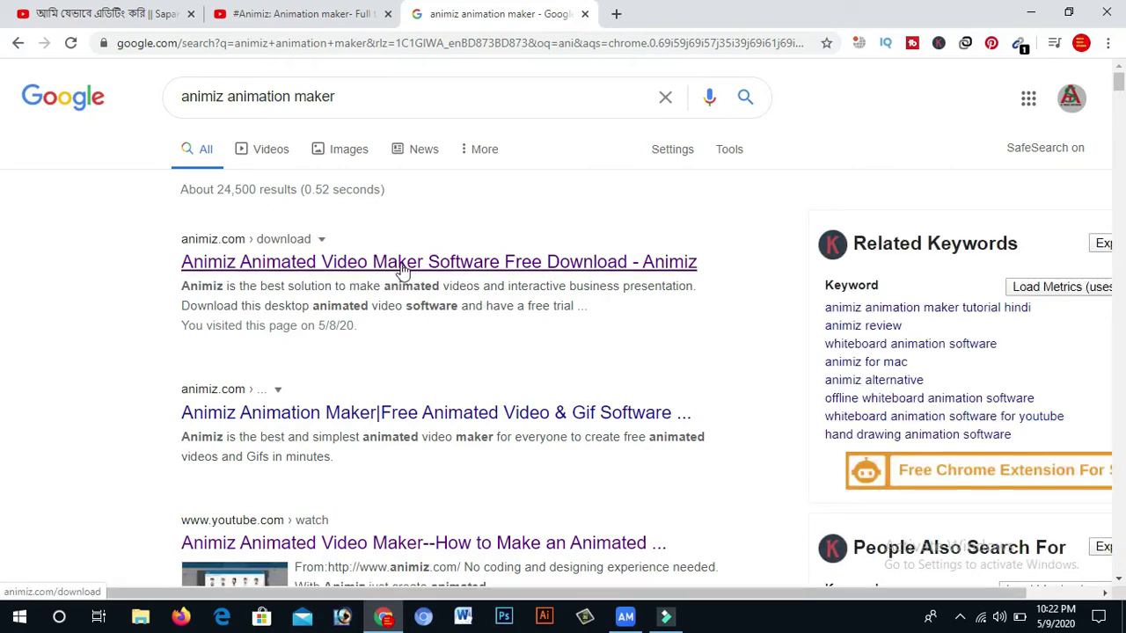
{"action": "left_click", "coordinate": [370, 262]}
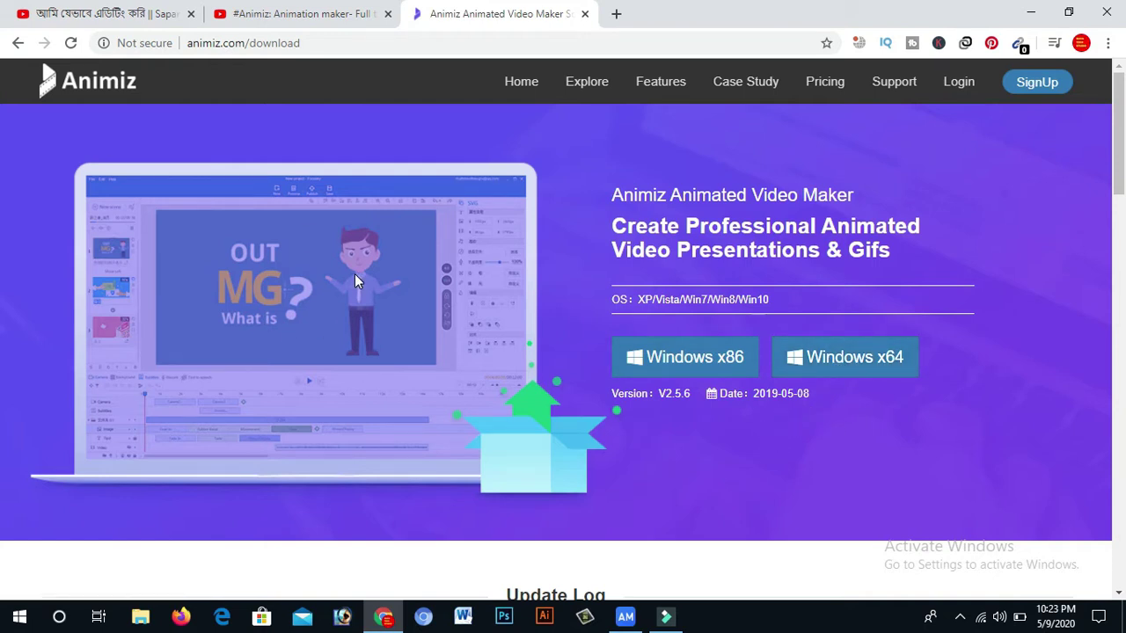
{"action": "left_click", "coordinate": [262, 42]}
{"action": "double_click", "coordinate": [262, 43]}
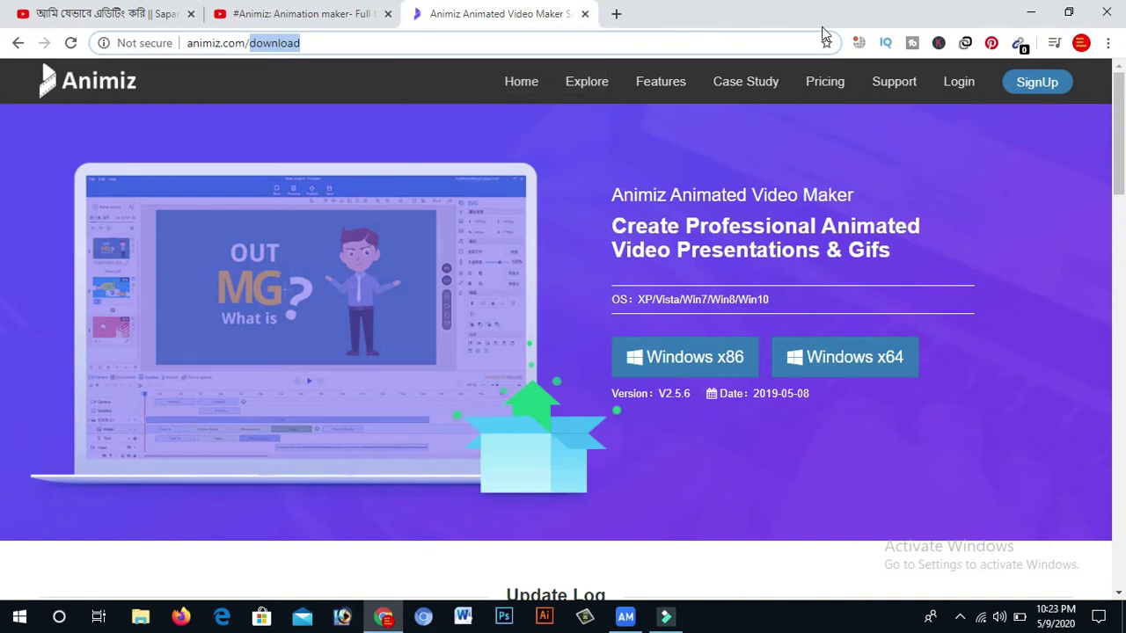
Switch to Animiz Animation Maker and play the consulting room scene with the doctor and the businesswoman.
{"action": "left_click", "coordinate": [1030, 13]}
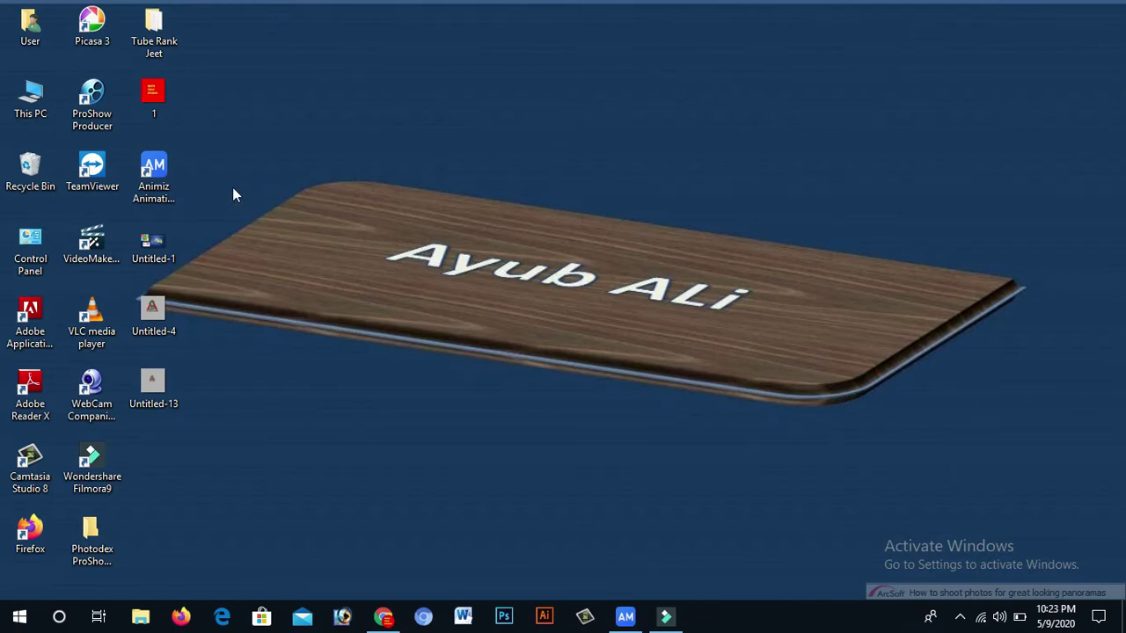
{"action": "double_click", "coordinate": [153, 178]}
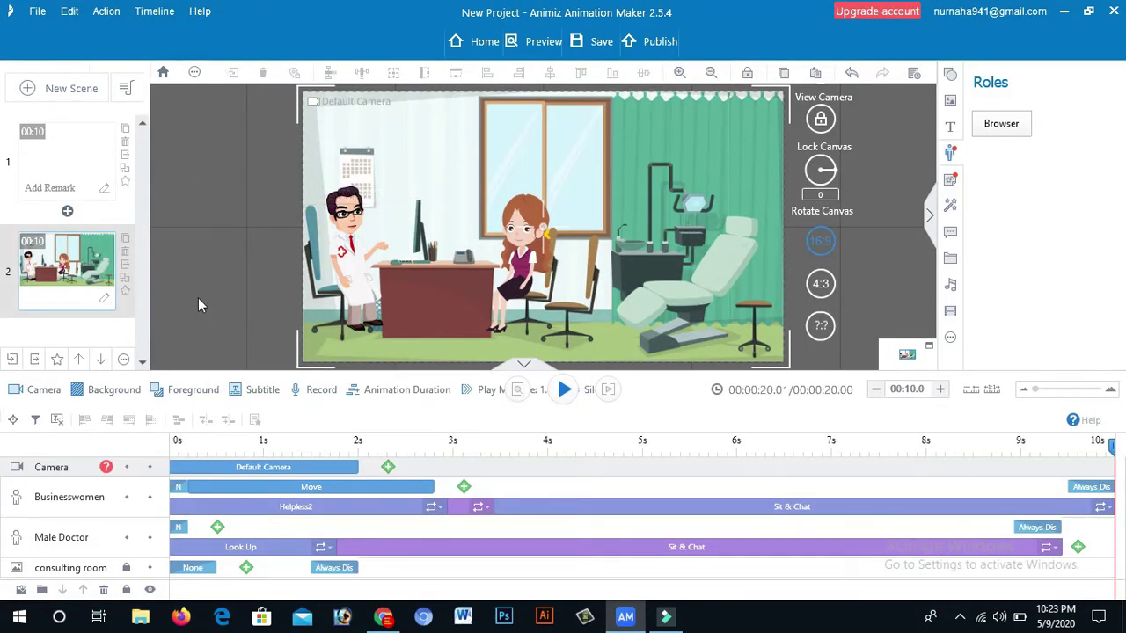
{"action": "left_click", "coordinate": [563, 390]}
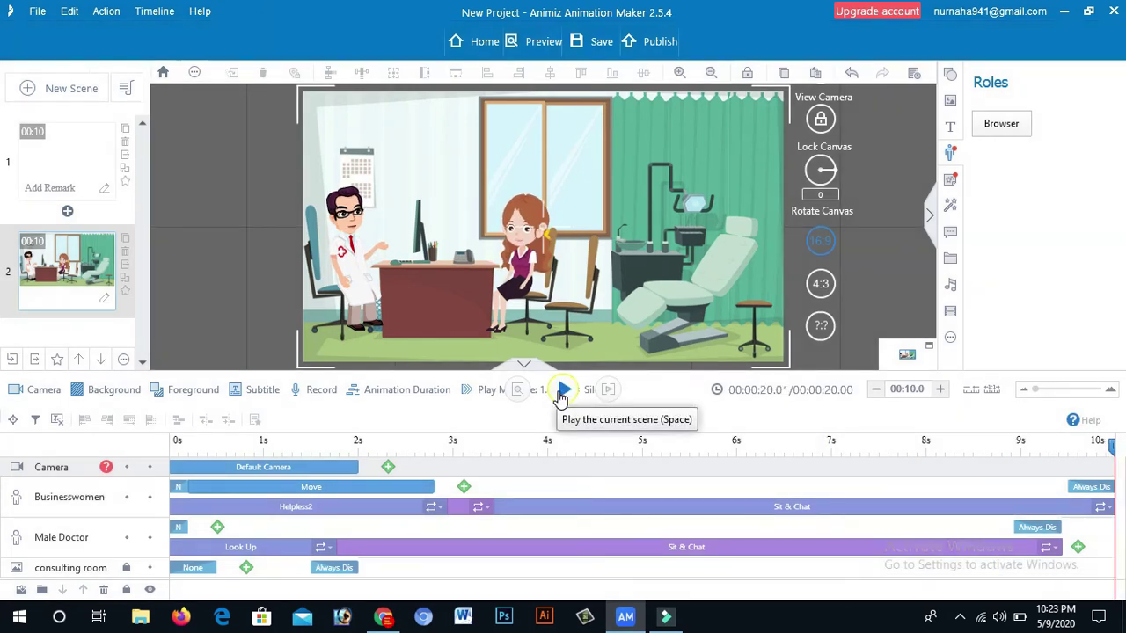
Return to the home screen, saving the modified project to the Desktop as New-Project.
{"action": "left_click", "coordinate": [454, 46]}
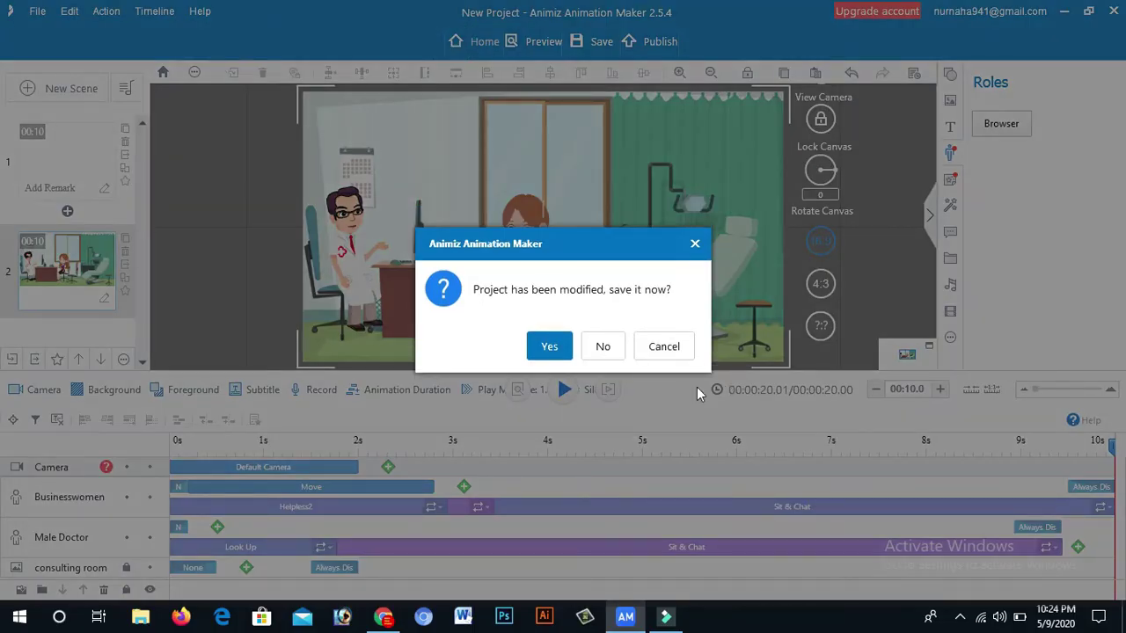
{"action": "left_click", "coordinate": [547, 351]}
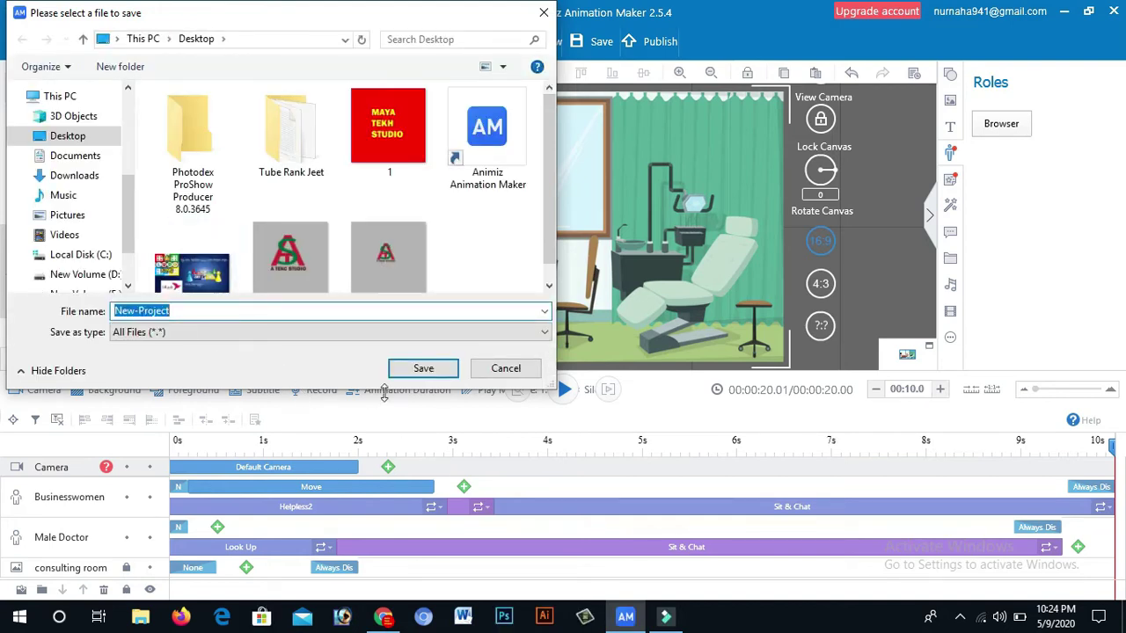
{"action": "left_click", "coordinate": [440, 374]}
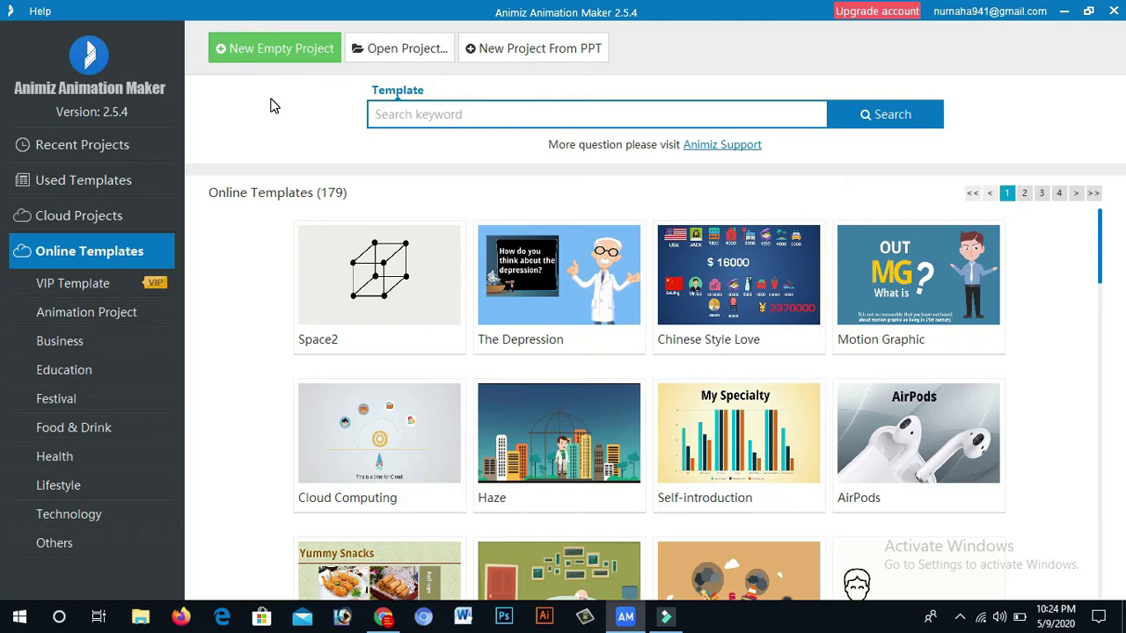
Create a new empty project, add the online scene animated-circle and play it.
{"action": "left_click", "coordinate": [232, 50]}
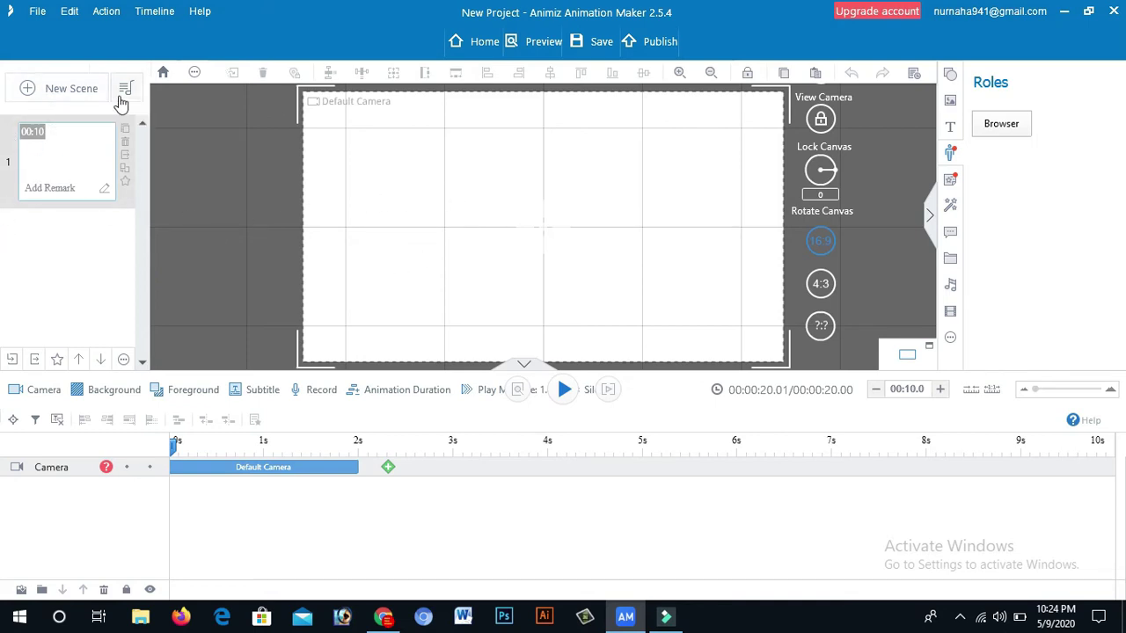
{"action": "left_click", "coordinate": [30, 91]}
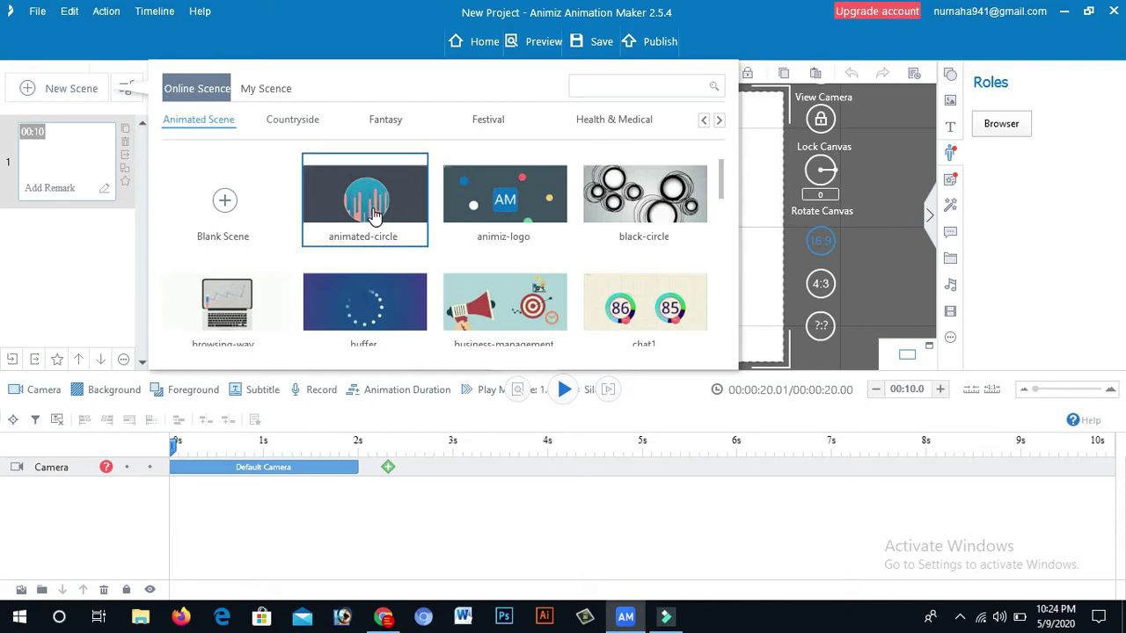
{"action": "left_click", "coordinate": [373, 212]}
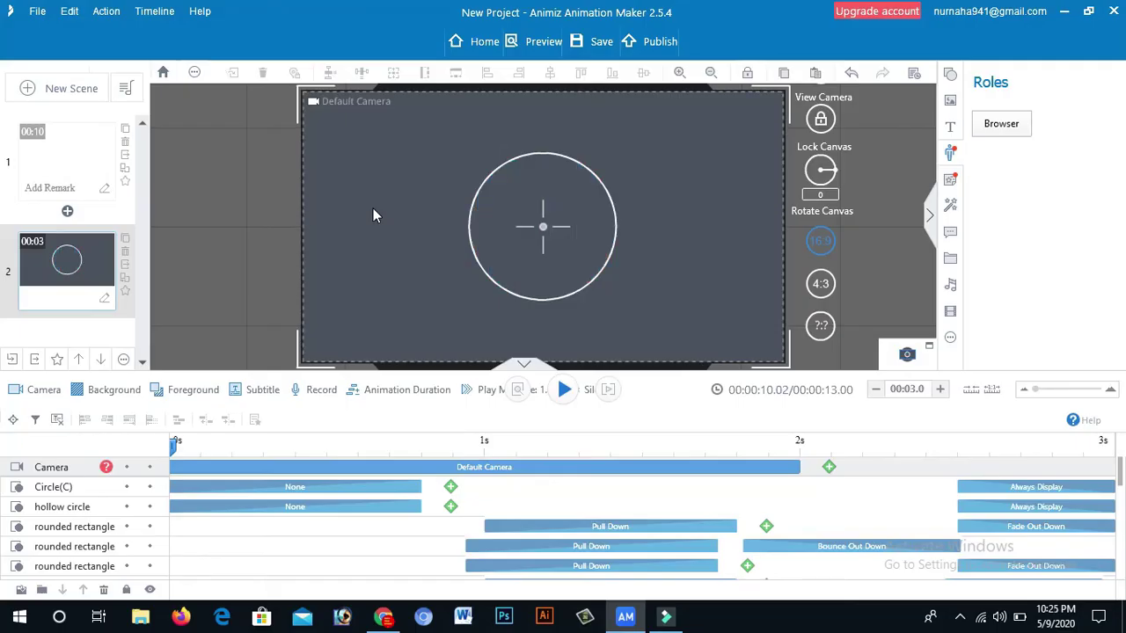
{"action": "left_click", "coordinate": [567, 396]}
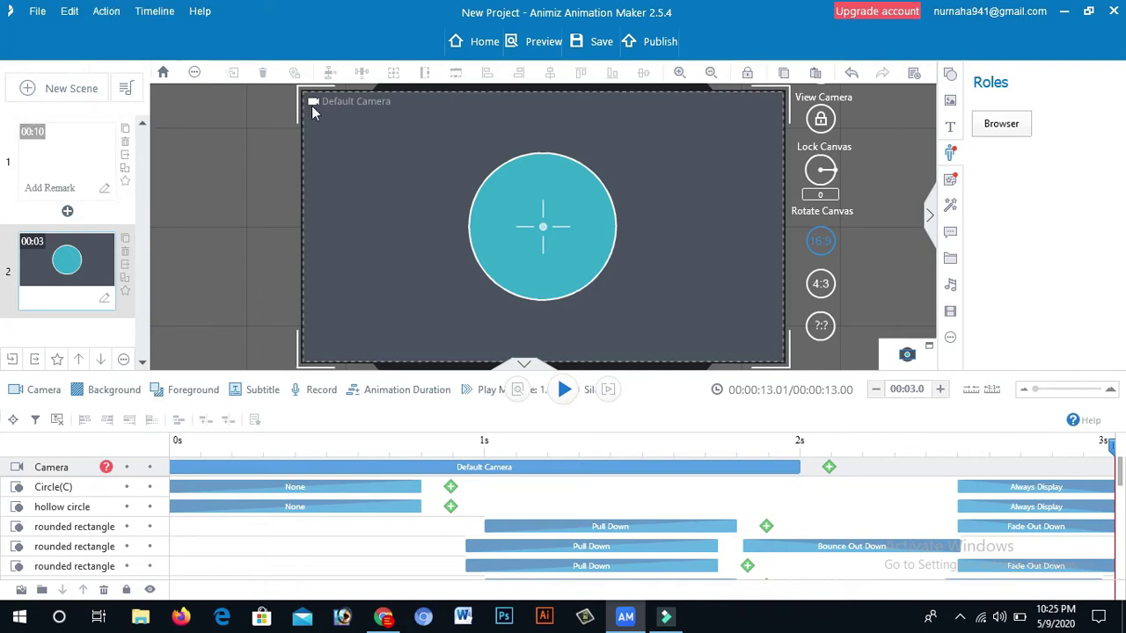
Browse the scene library's favorite scenes, recent scenes and the online Health & Medical category.
{"action": "left_click", "coordinate": [28, 89]}
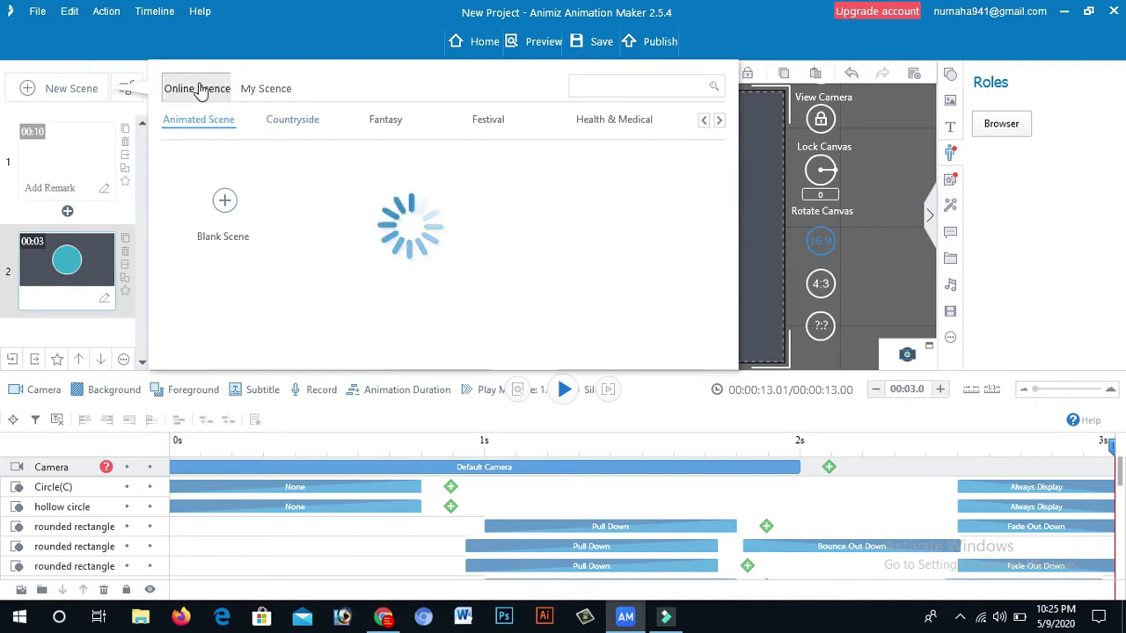
{"action": "left_click", "coordinate": [253, 93]}
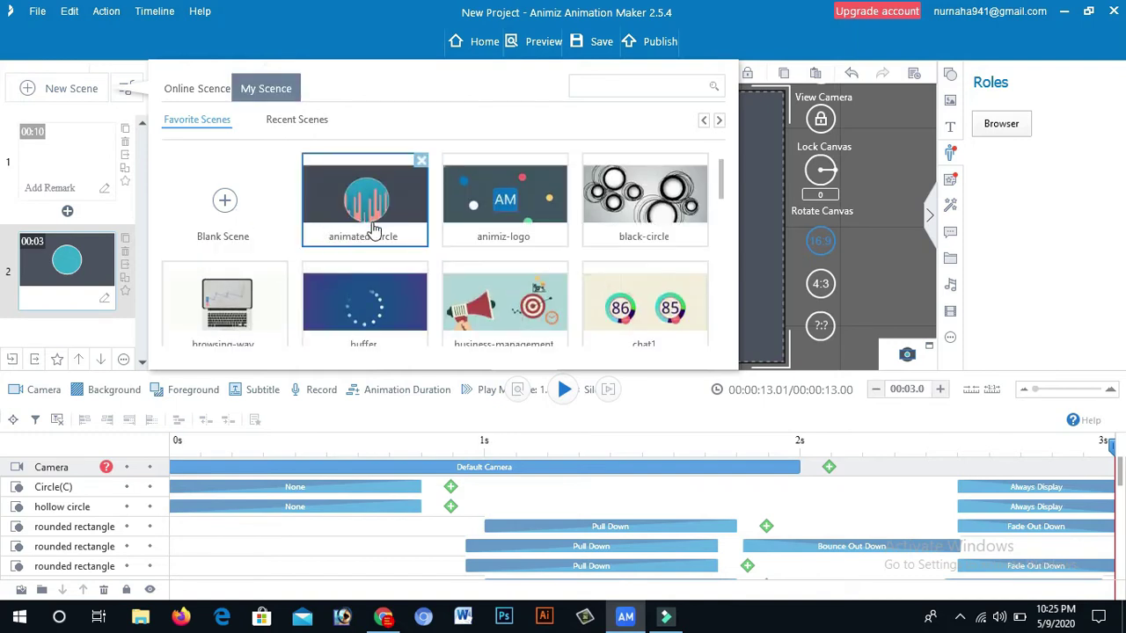
{"action": "left_click", "coordinate": [289, 123]}
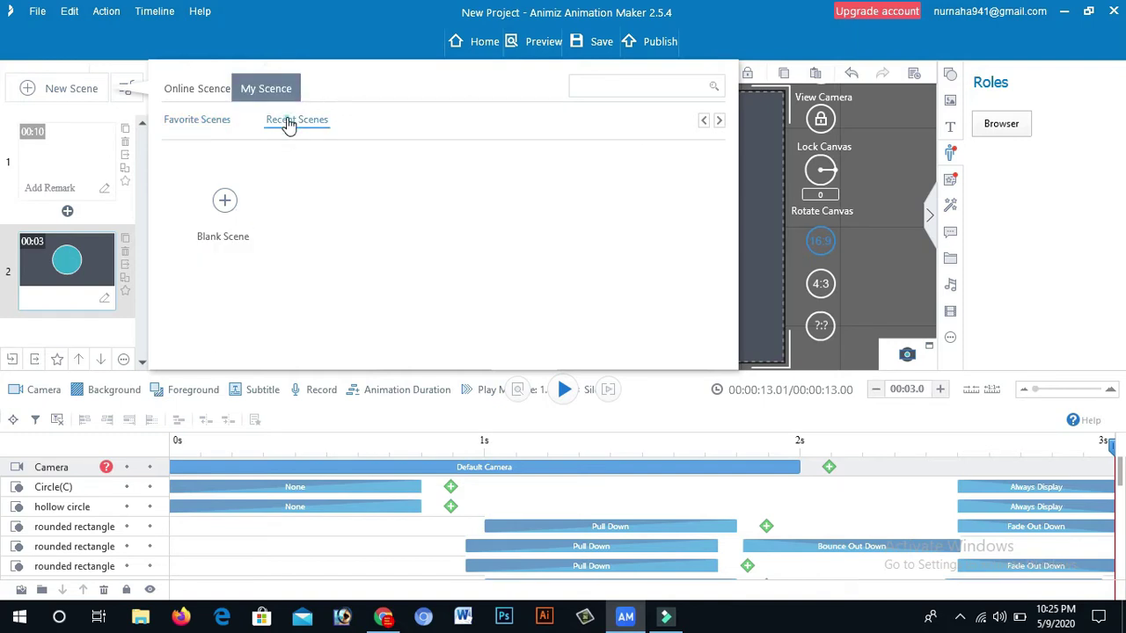
{"action": "left_click", "coordinate": [182, 95]}
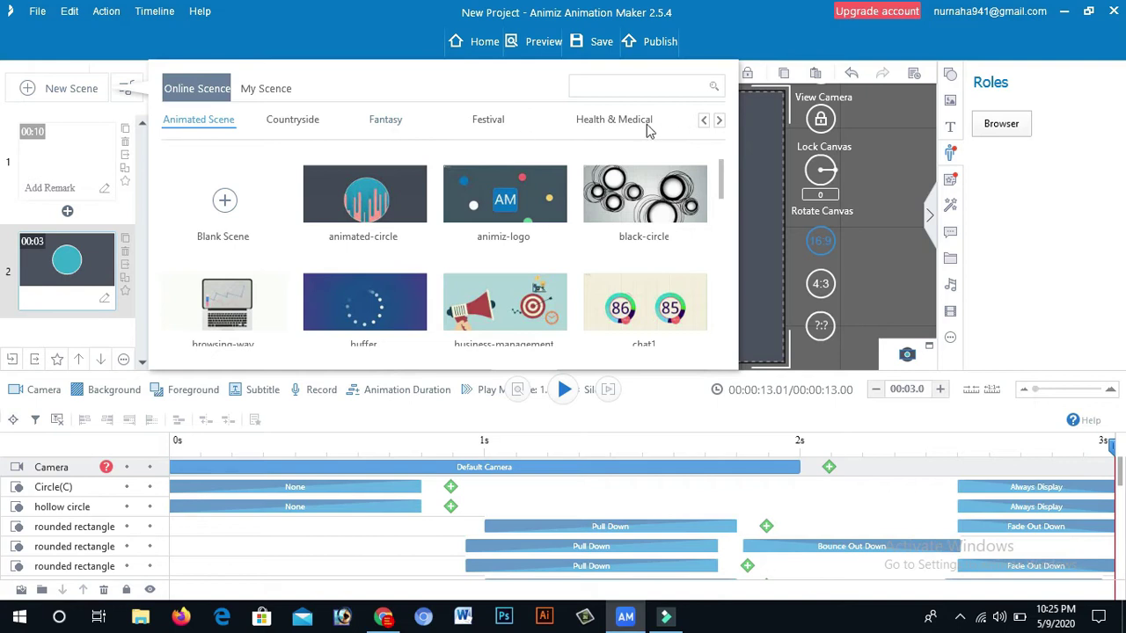
{"action": "left_click", "coordinate": [616, 122]}
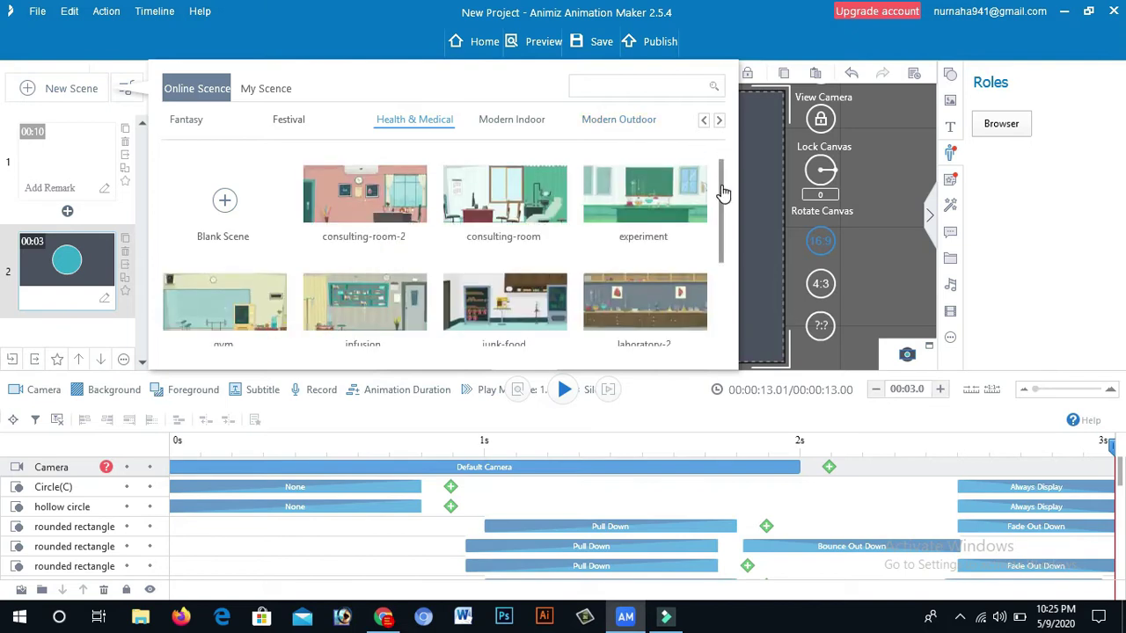
{"action": "mouse_move", "coordinate": [722, 207]}
{"action": "left_mouse_down"}
{"action": "mouse_move", "coordinate": [719, 299]}
{"action": "mouse_move", "coordinate": [718, 193]}
{"action": "left_mouse_up"}
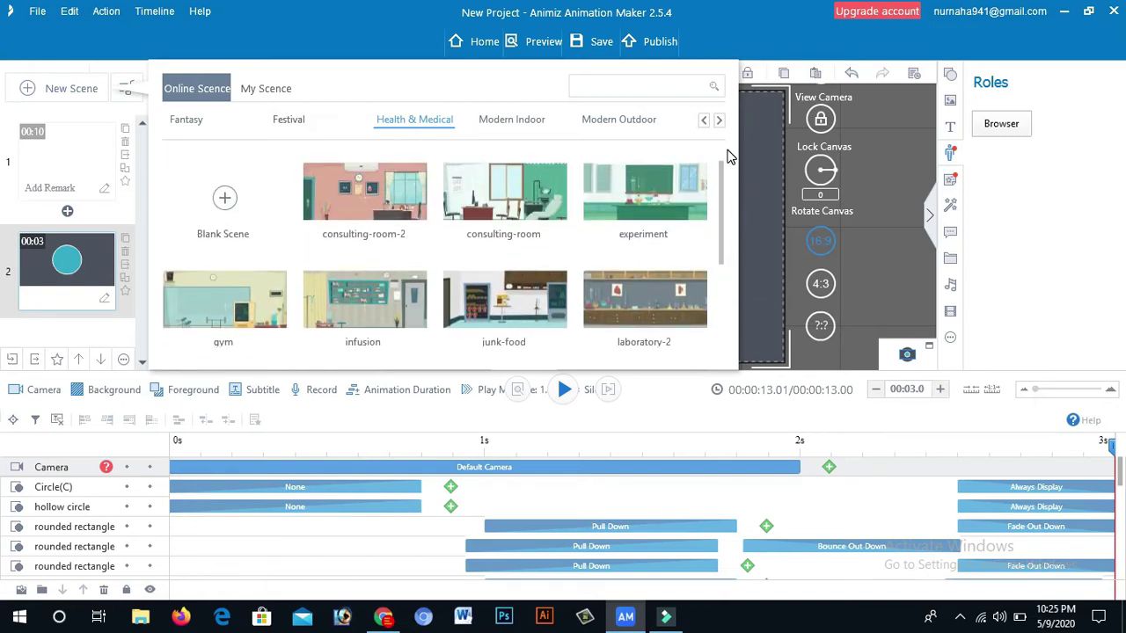
Add the hospital1502 scene from the Modern Indoor category and play it.
{"action": "left_click", "coordinate": [518, 124]}
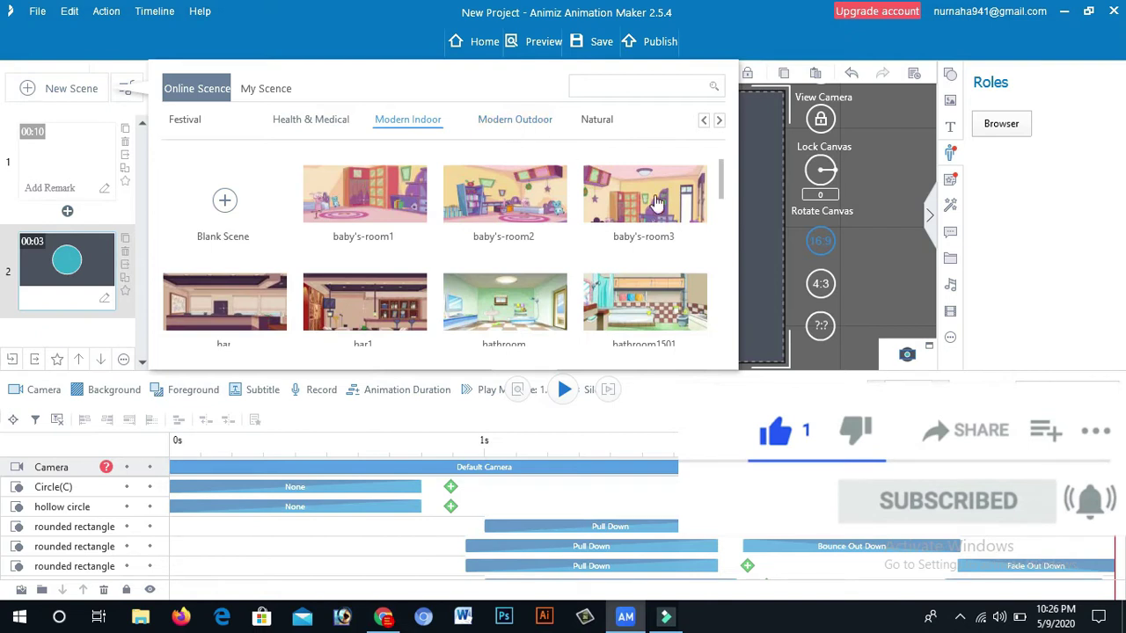
{"action": "left_click_drag", "start_coordinate": [727, 176], "coordinate": [729, 279]}
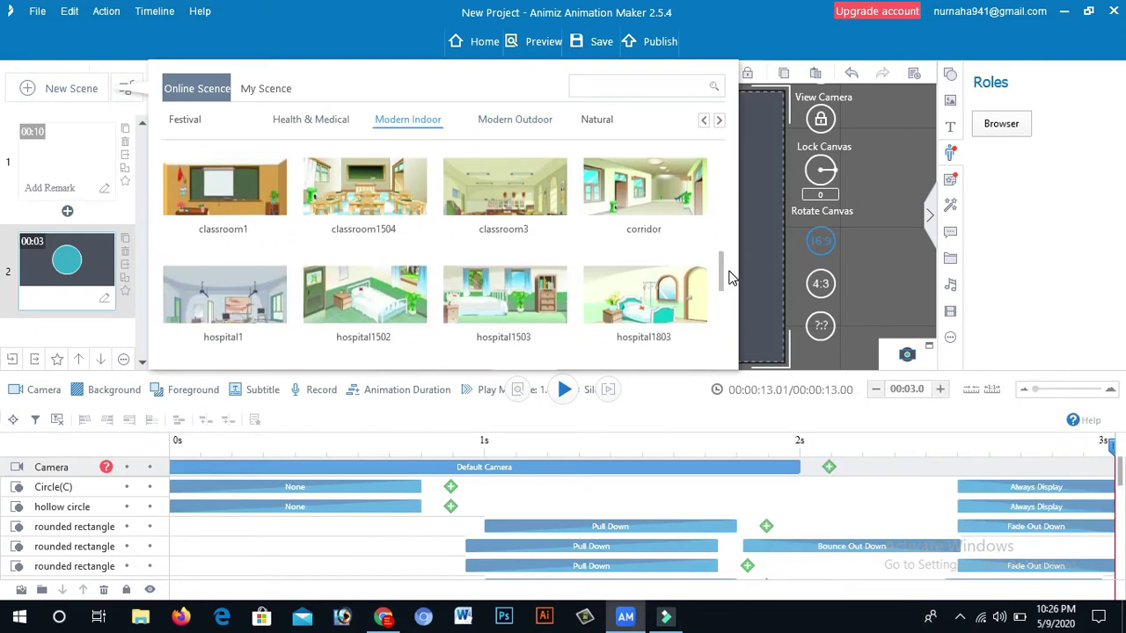
{"action": "left_click_drag", "start_coordinate": [721, 306], "coordinate": [725, 290]}
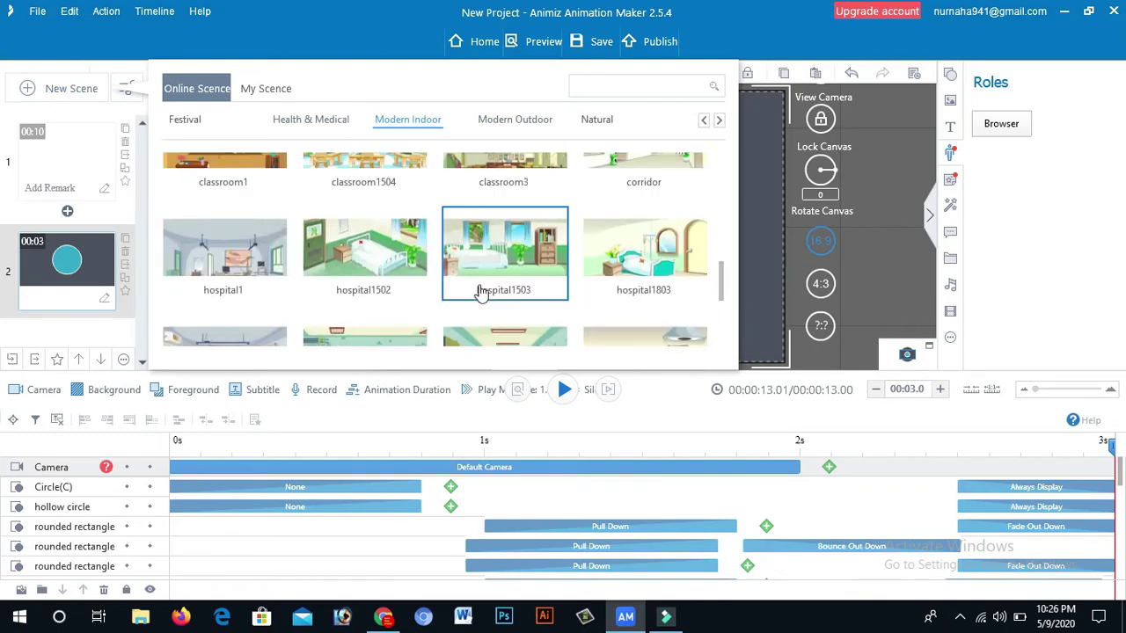
{"action": "left_click", "coordinate": [397, 261]}
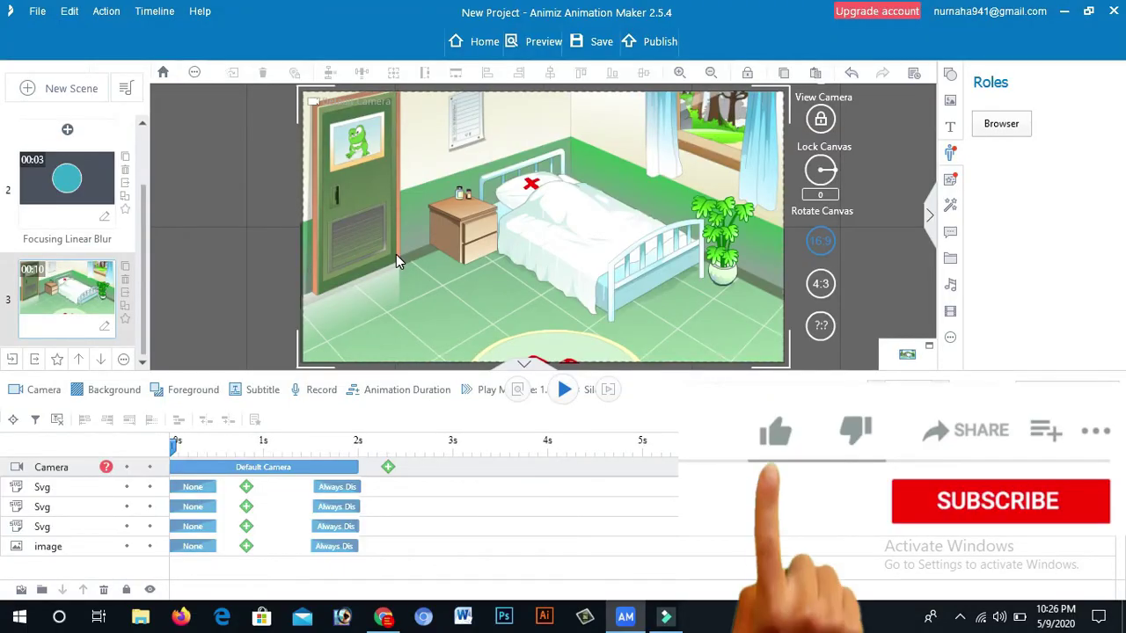
{"action": "left_click", "coordinate": [567, 403]}
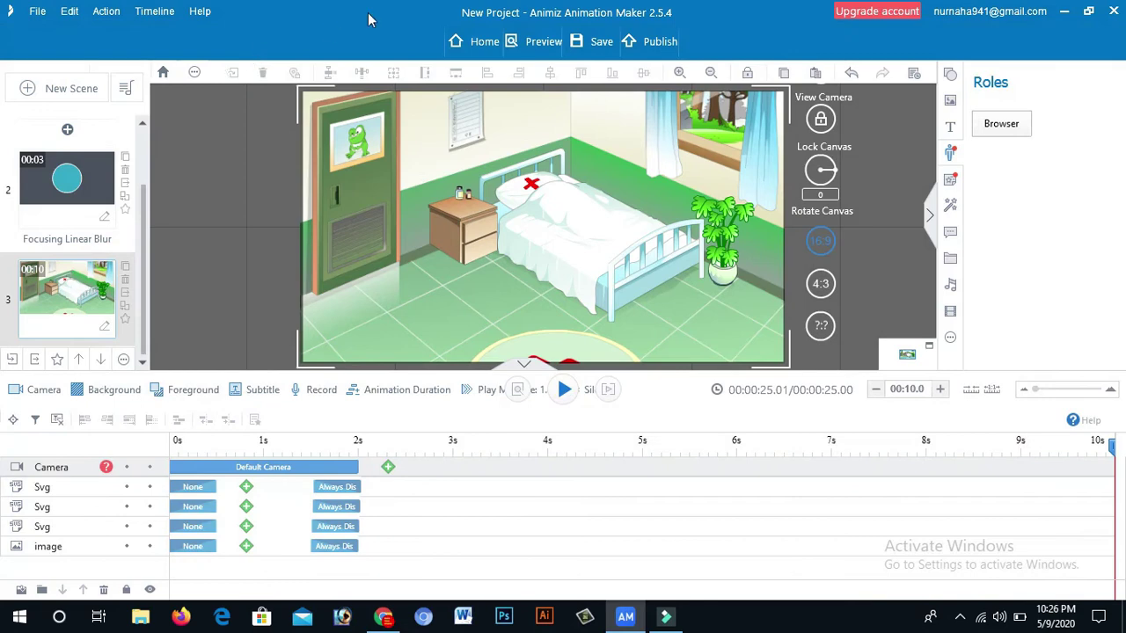
Return to the home screen without saving the modified project.
{"action": "left_click", "coordinate": [452, 43]}
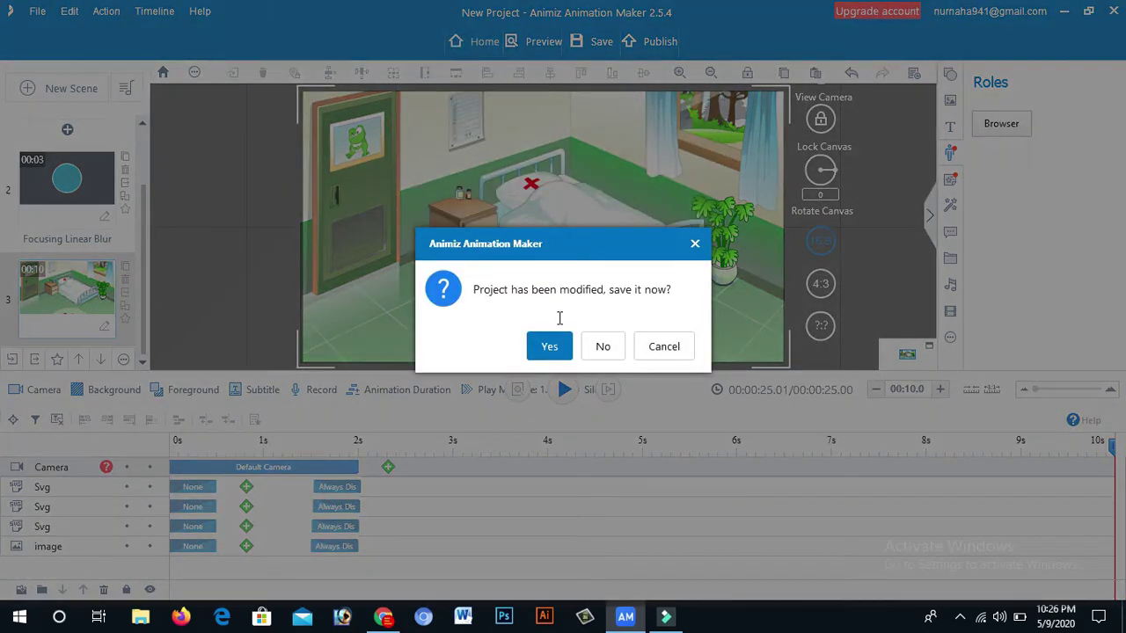
{"action": "left_click", "coordinate": [603, 351]}
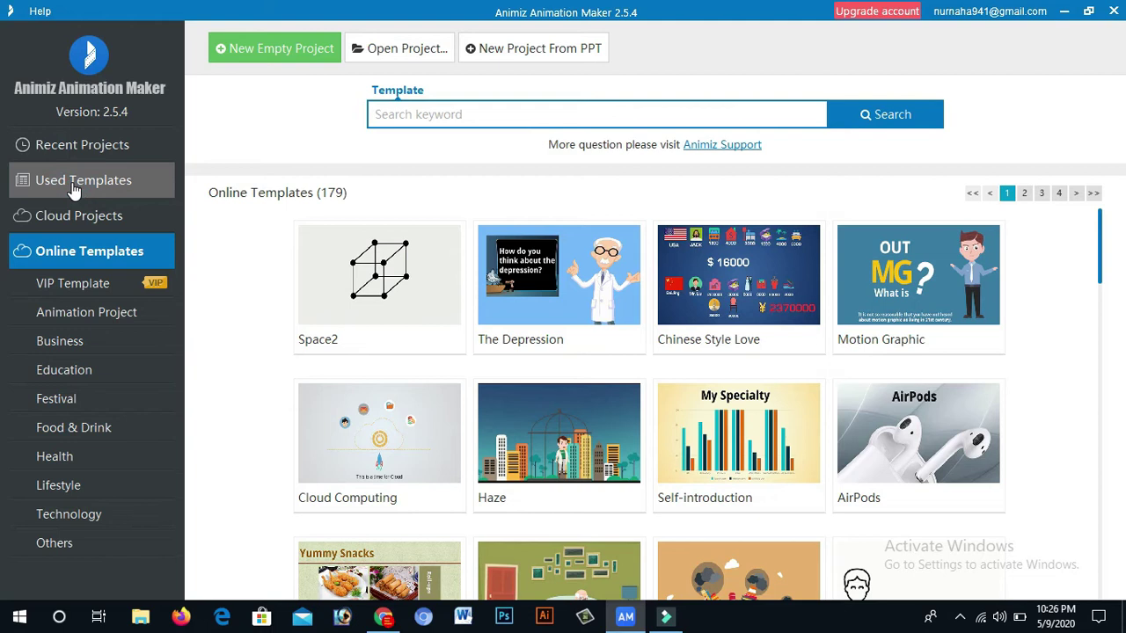
Open Star Night from the used templates, play its scene and return to the home screen.
{"action": "left_click", "coordinate": [75, 185]}
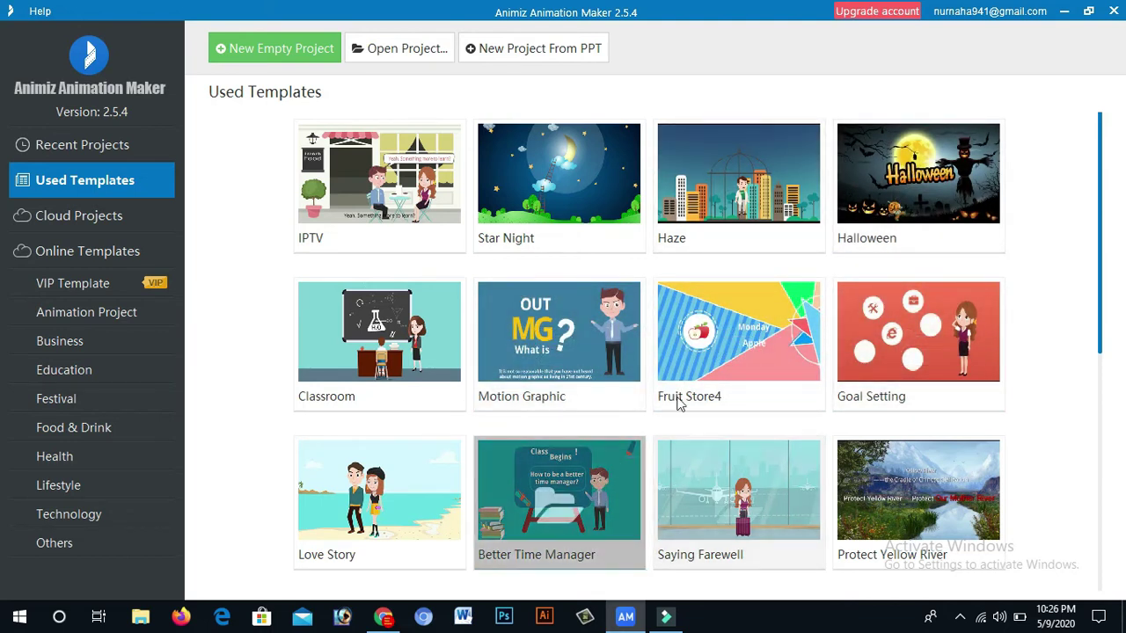
{"action": "left_click", "coordinate": [546, 197]}
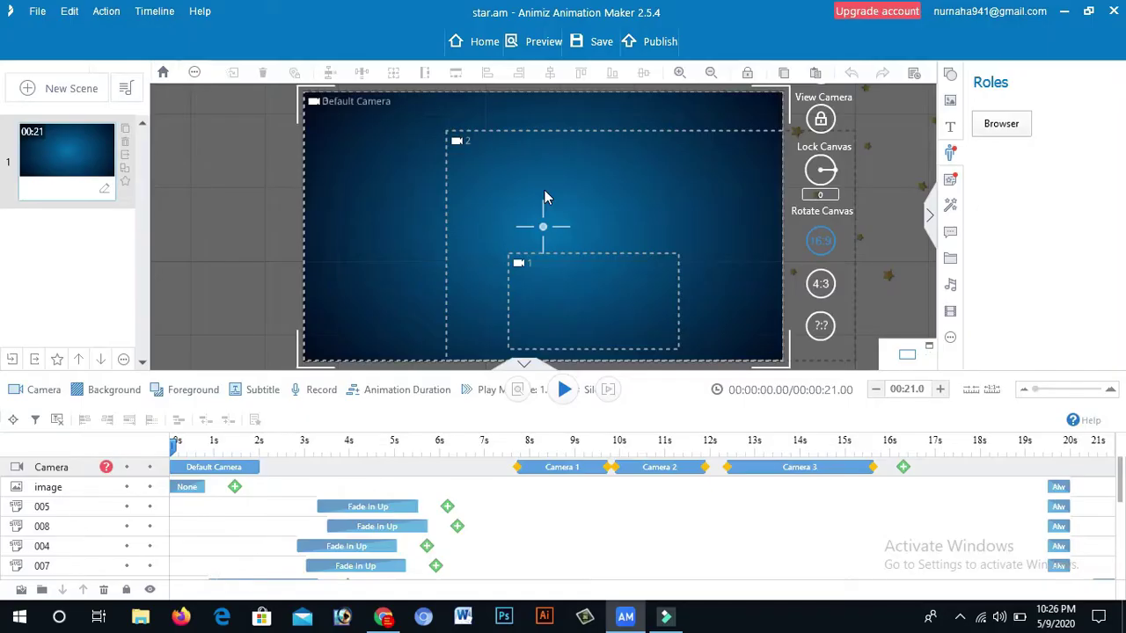
{"action": "left_click", "coordinate": [565, 389]}
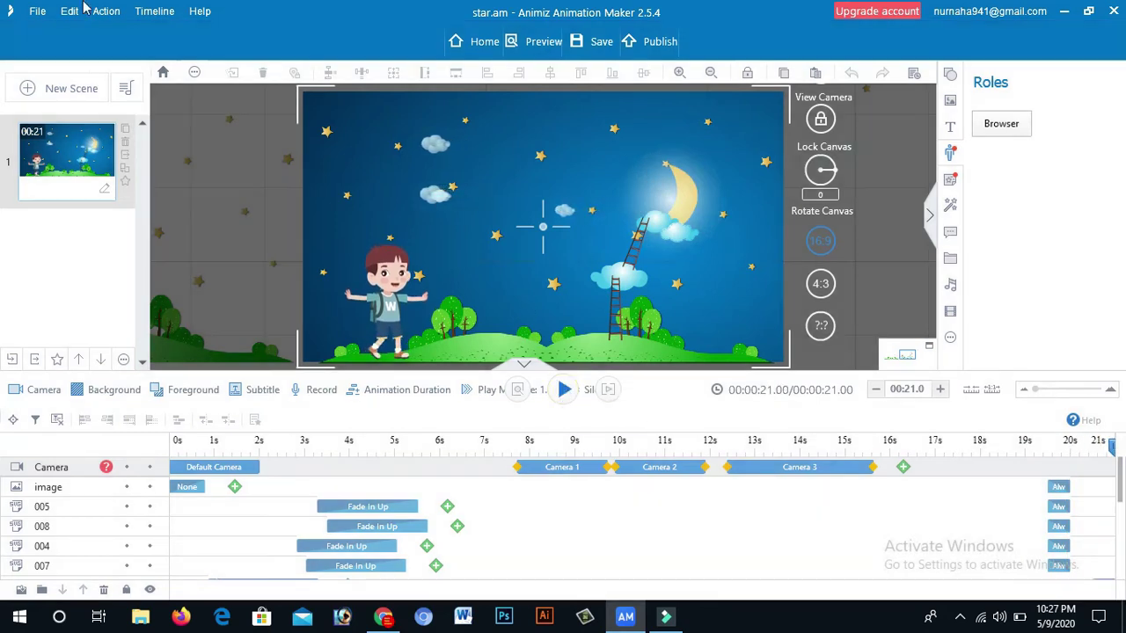
{"action": "left_click", "coordinate": [458, 42]}
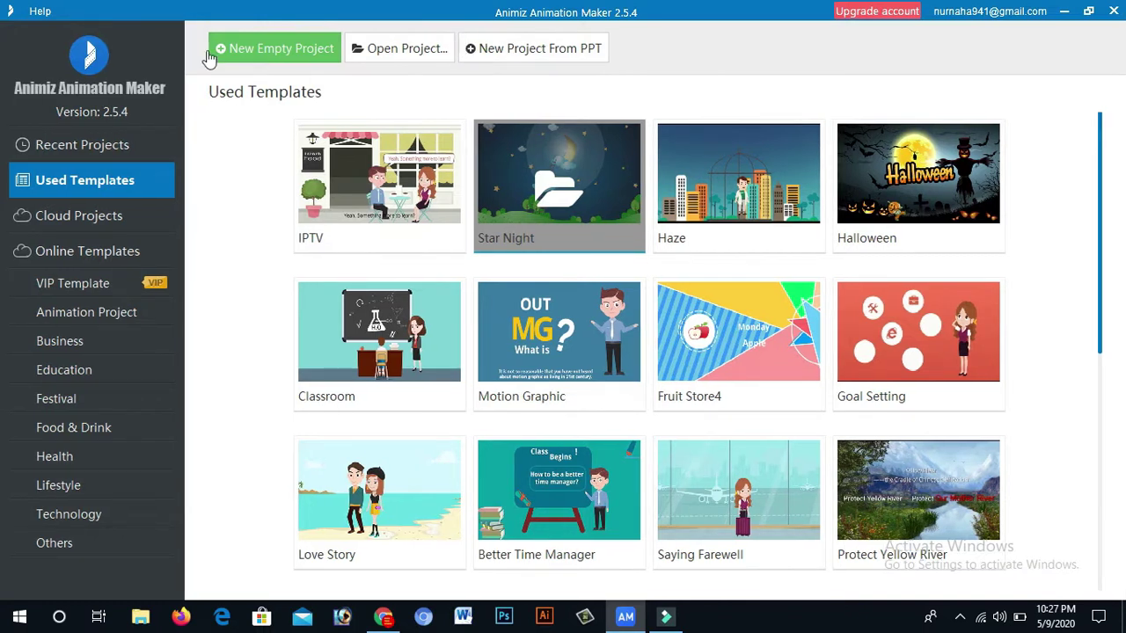
Browse the complete online template collection and the VIP templates.
{"action": "left_click", "coordinate": [103, 261]}
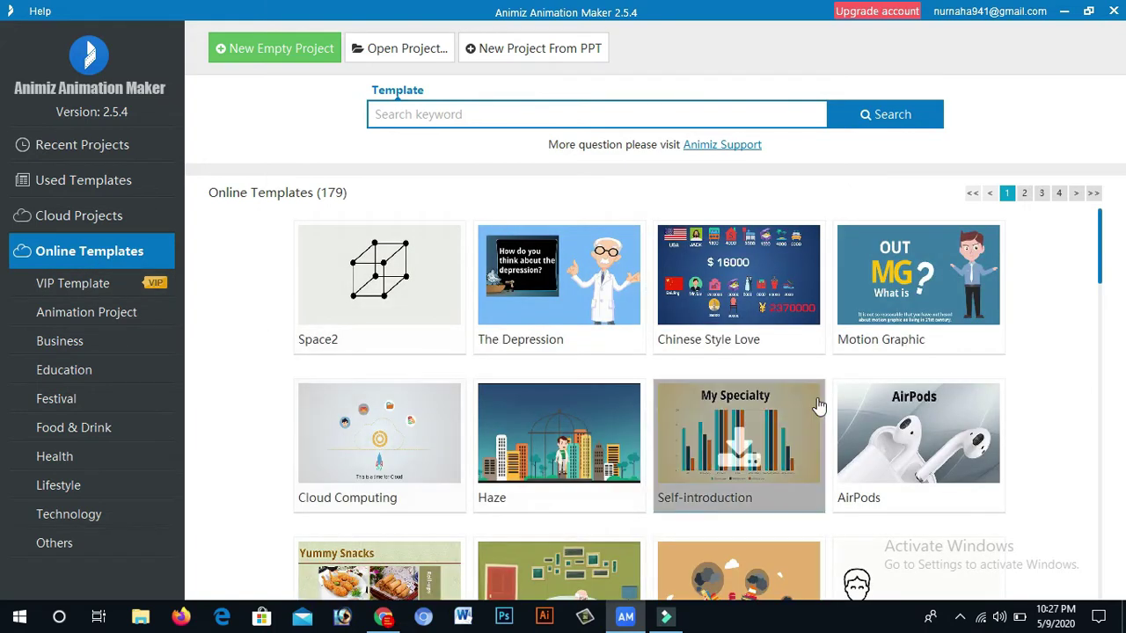
{"action": "left_click_drag", "start_coordinate": [1104, 261], "coordinate": [1118, 383]}
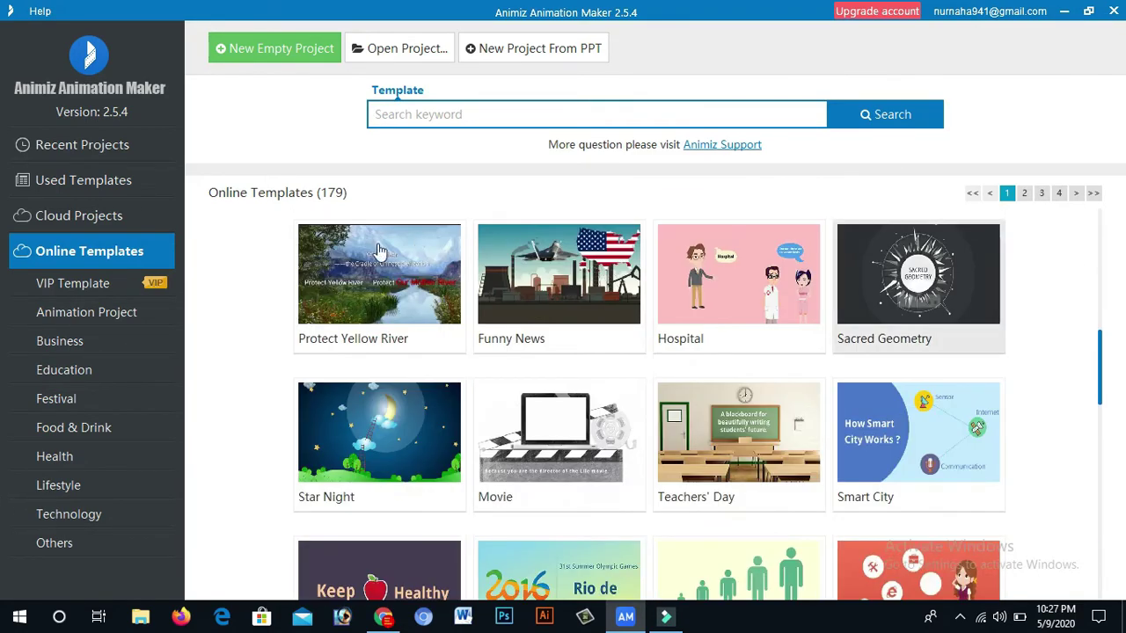
{"action": "left_click", "coordinate": [95, 286]}
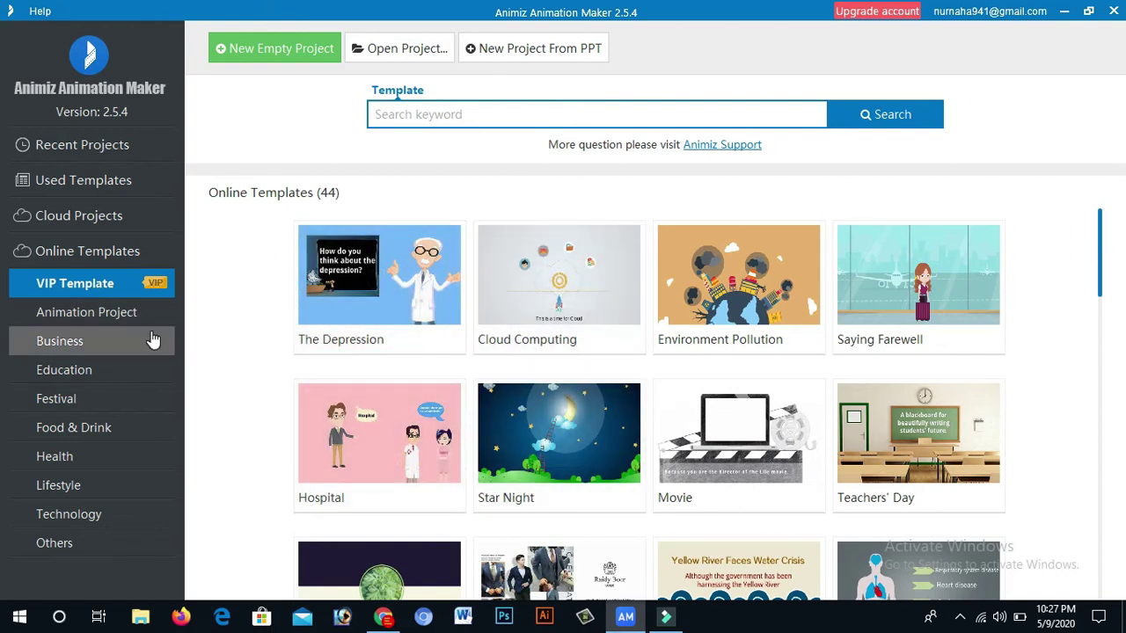
Open the Smart City template from the Animation Project category, play its first scene and return to the home screen.
{"action": "left_click", "coordinate": [106, 314]}
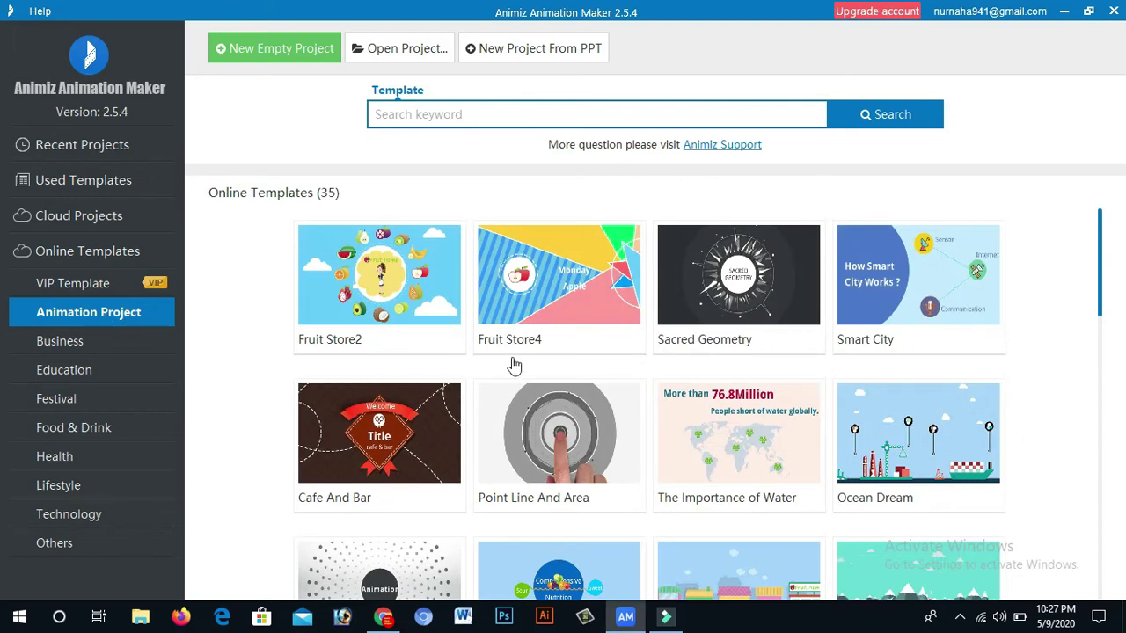
{"action": "left_click", "coordinate": [927, 293]}
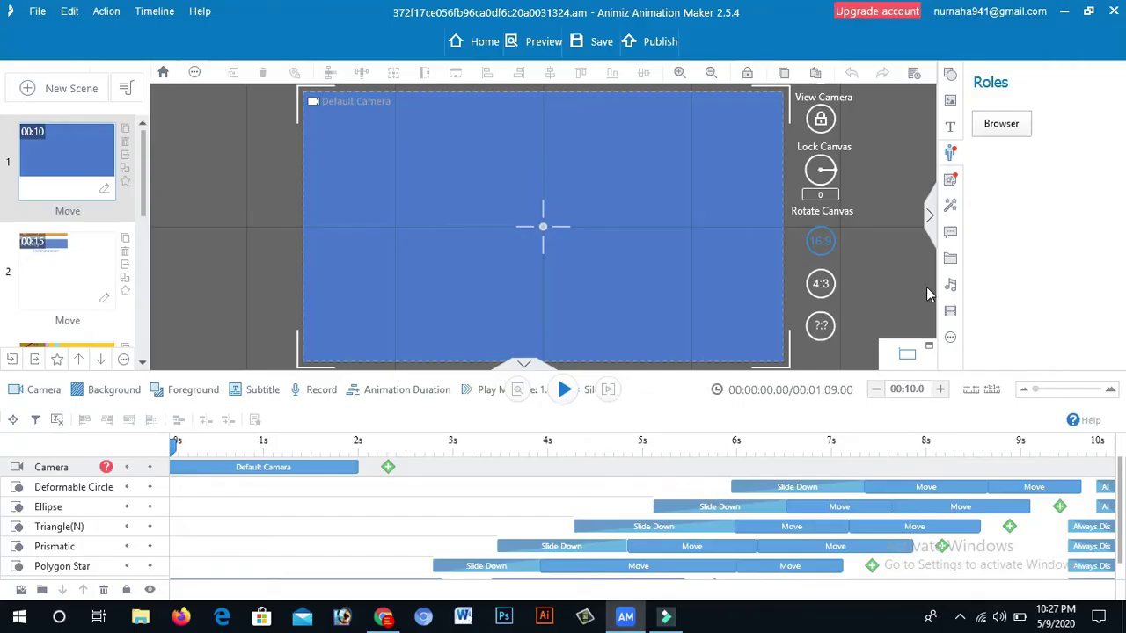
{"action": "left_click", "coordinate": [566, 391]}
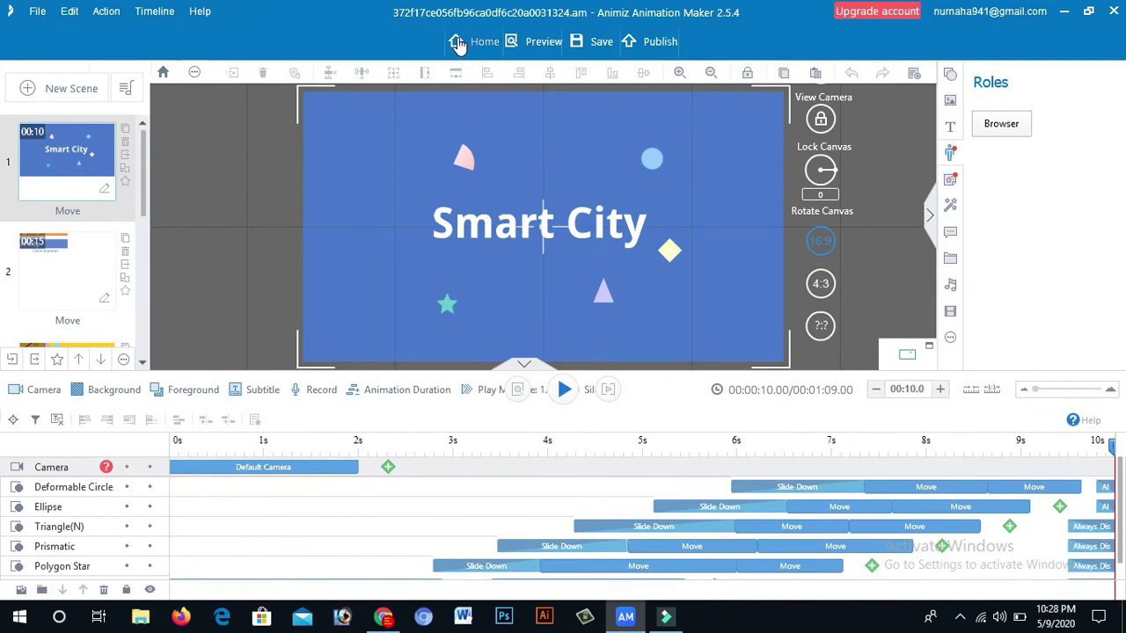
{"action": "left_click", "coordinate": [458, 43]}
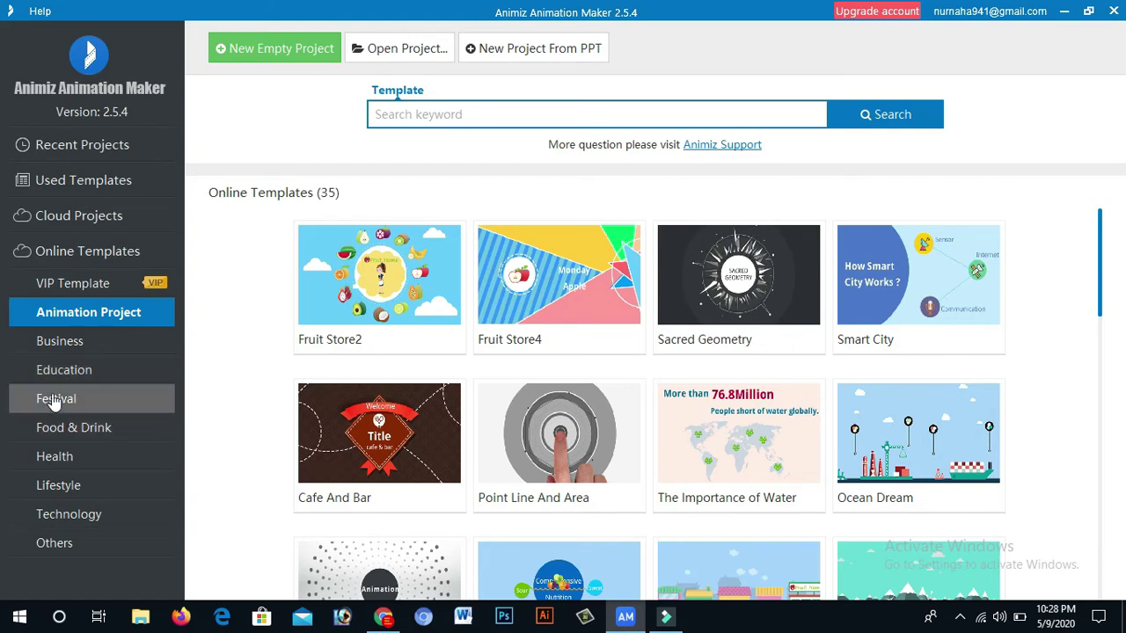
Browse the online templates in the Education, Business, Festival, Food & Drink and Health categories.
{"action": "left_click", "coordinate": [65, 372]}
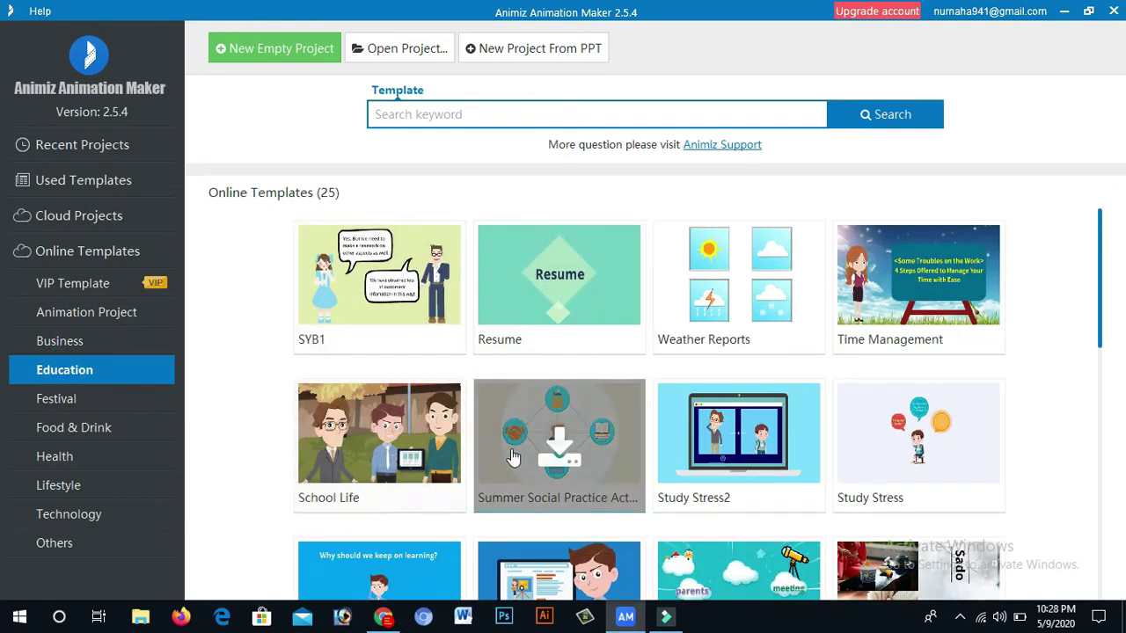
{"action": "left_click", "coordinate": [86, 351]}
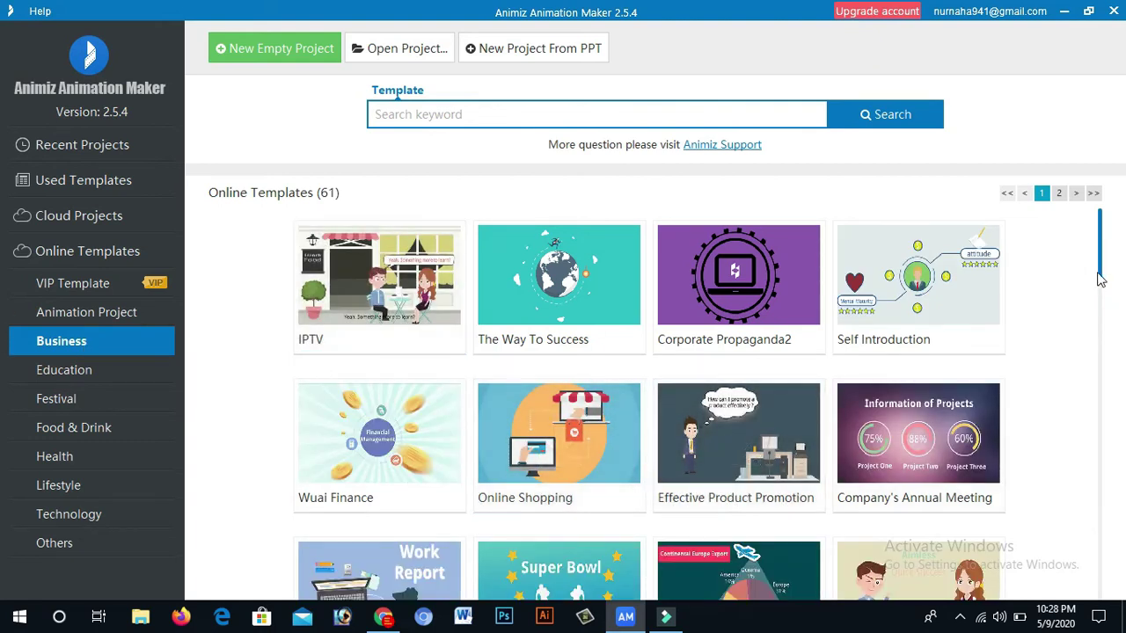
{"action": "mouse_move", "coordinate": [1103, 273]}
{"action": "left_mouse_down"}
{"action": "mouse_move", "coordinate": [1107, 416]}
{"action": "mouse_move", "coordinate": [1101, 255]}
{"action": "left_mouse_up"}
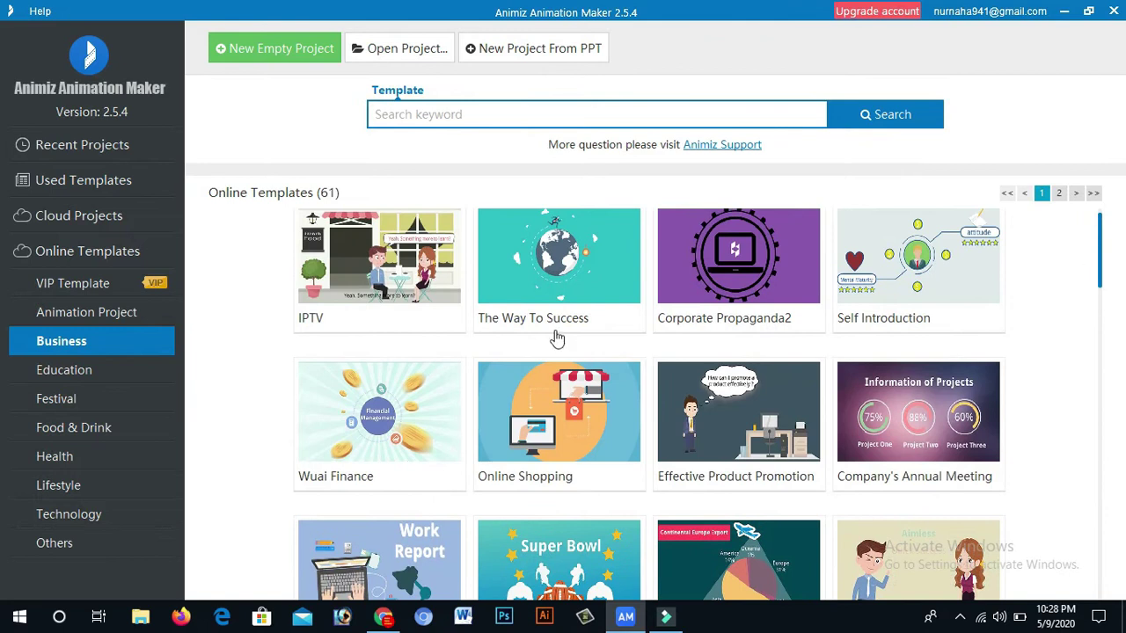
{"action": "left_click", "coordinate": [67, 403]}
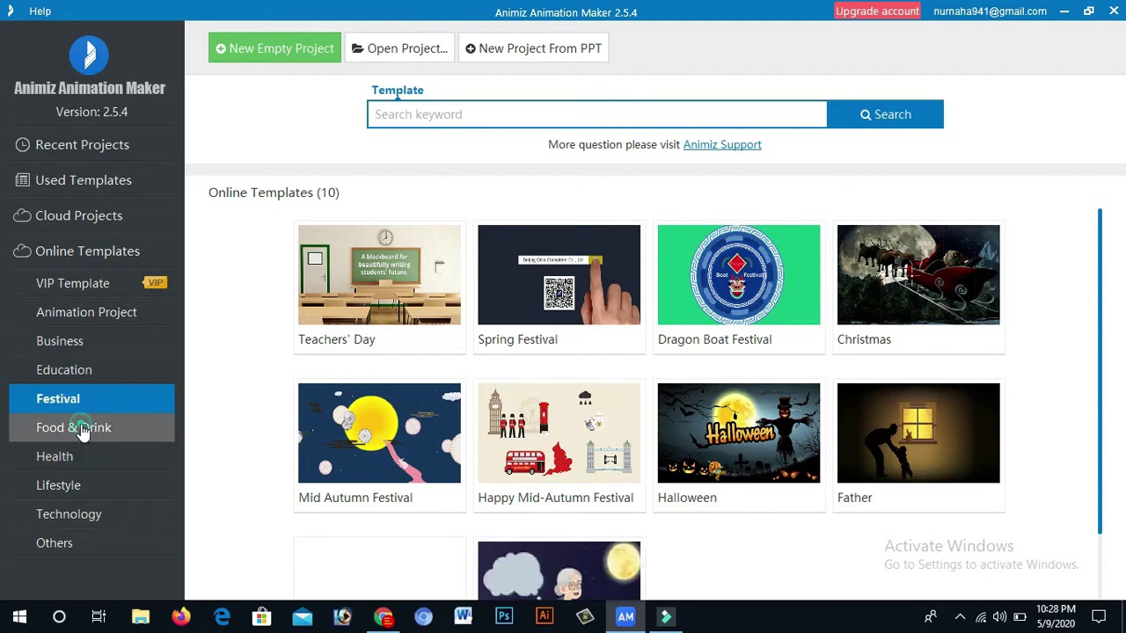
{"action": "left_click", "coordinate": [81, 432]}
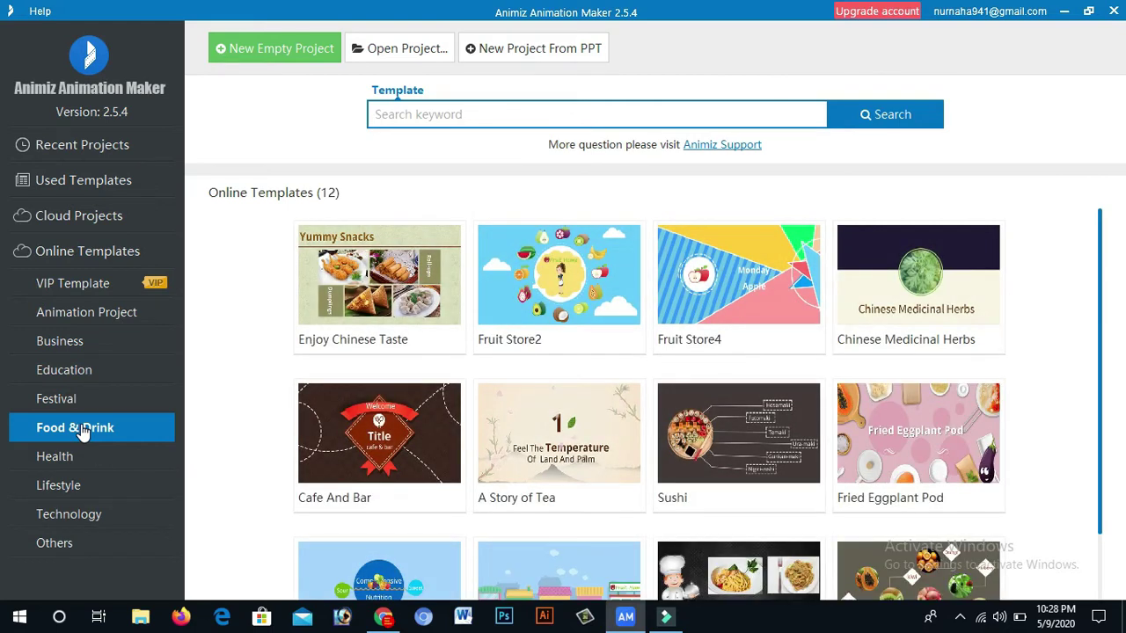
{"action": "left_click", "coordinate": [68, 462]}
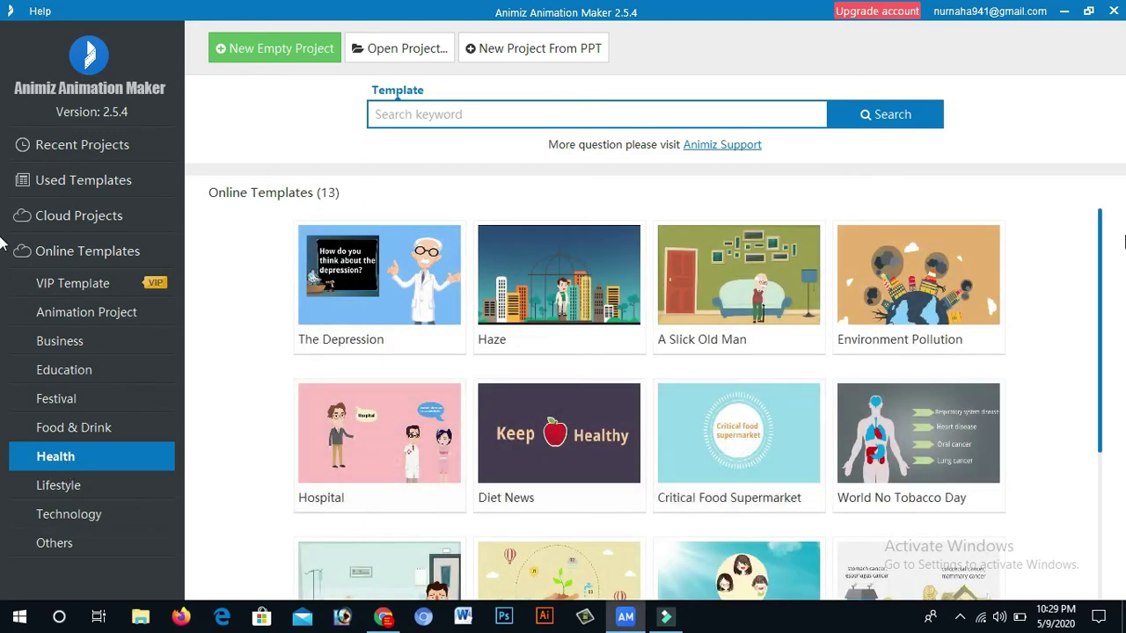
{"action": "left_click_drag", "start_coordinate": [1099, 318], "coordinate": [1110, 278]}
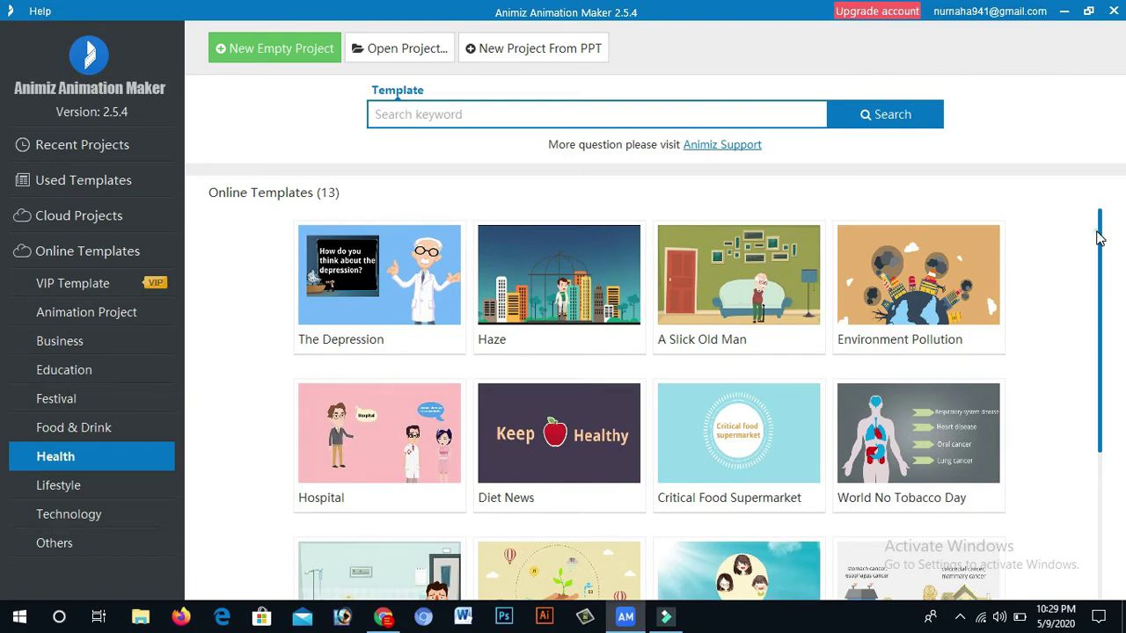
Create a new empty project and add the consulting-room scene from the online Health & Medical category.
{"action": "left_click", "coordinate": [227, 52]}
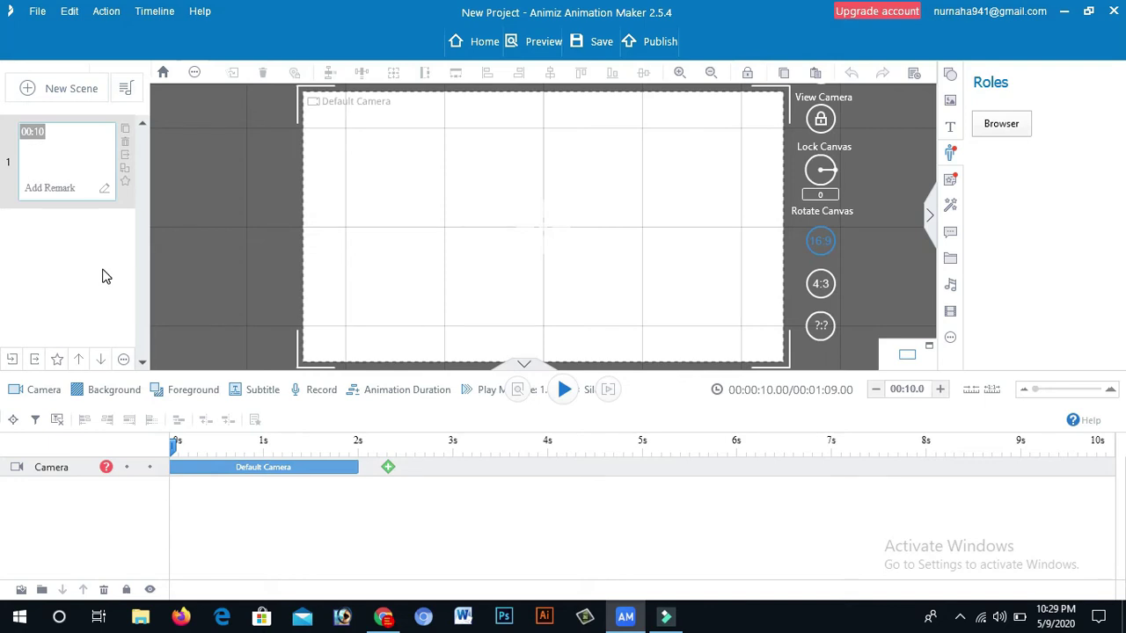
{"action": "left_click", "coordinate": [29, 90]}
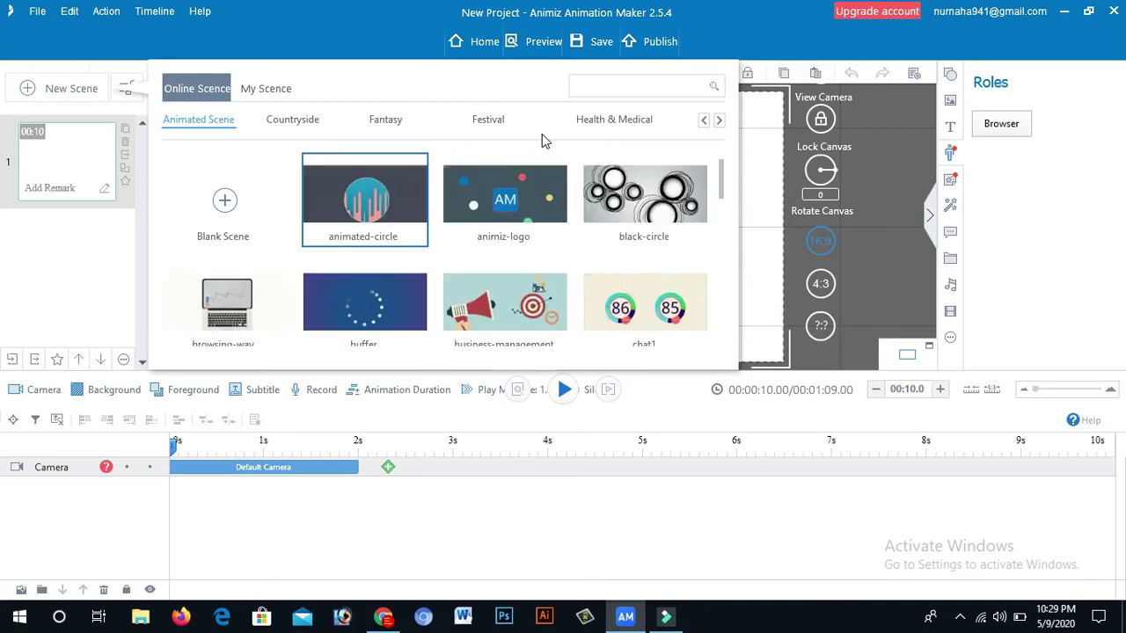
{"action": "left_click", "coordinate": [614, 123]}
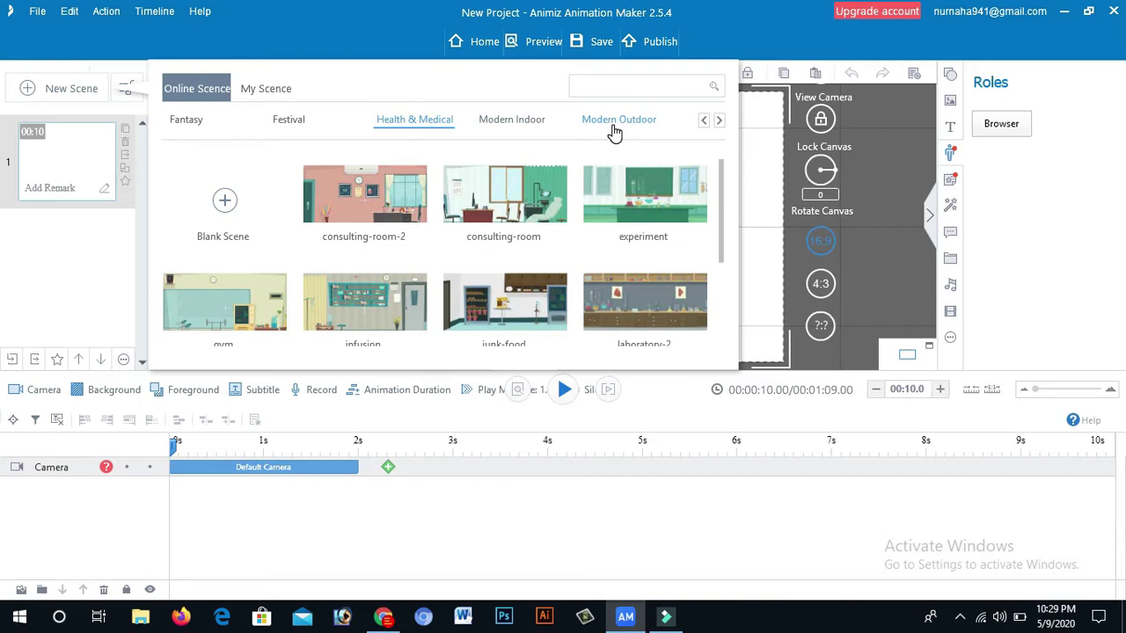
{"action": "left_click", "coordinate": [497, 190]}
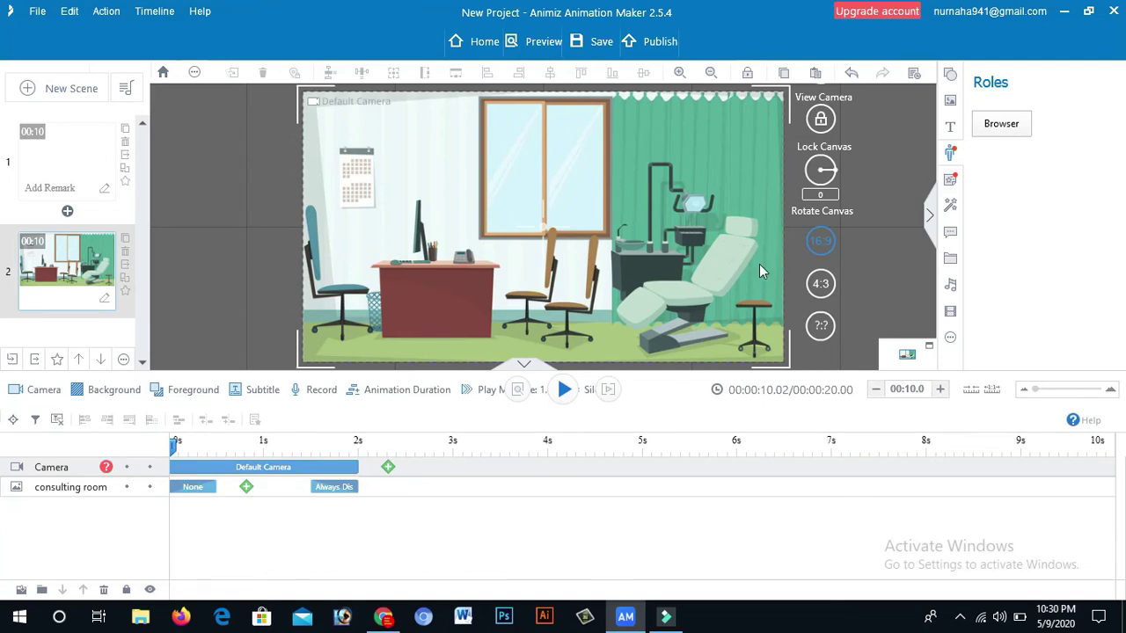
Choose the Male Pedlar character from the roles library to see its action effects.
{"action": "left_click", "coordinate": [952, 155]}
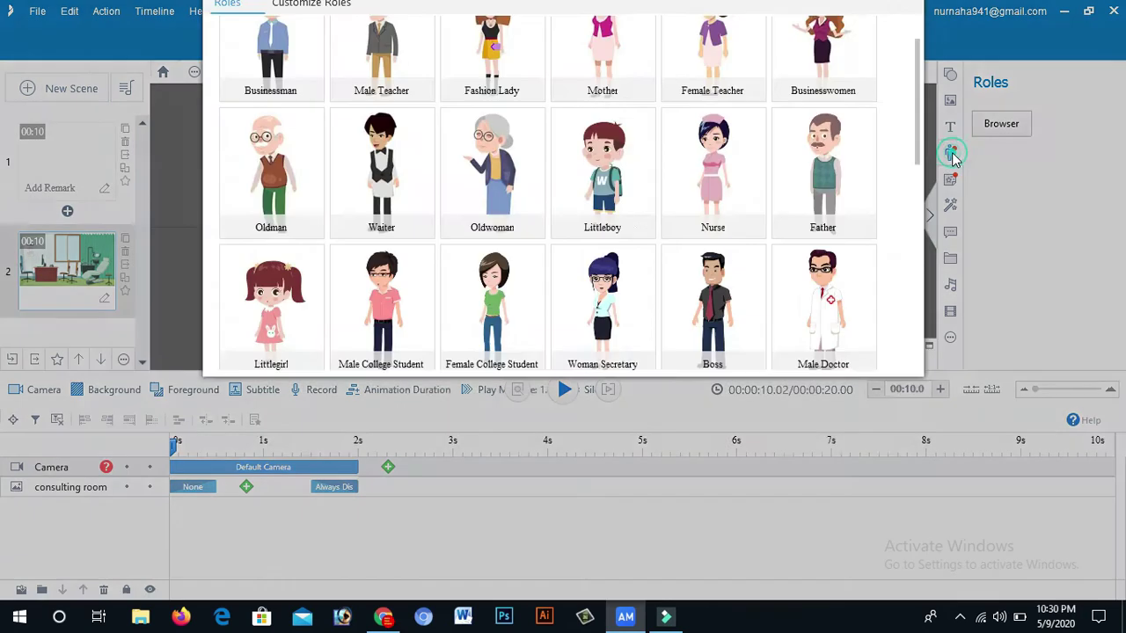
{"action": "left_click_drag", "start_coordinate": [918, 210], "coordinate": [914, 332]}
{"action": "scroll", "coordinate": [917, 322], "scroll_direction": "down", "scroll_amount": 1}
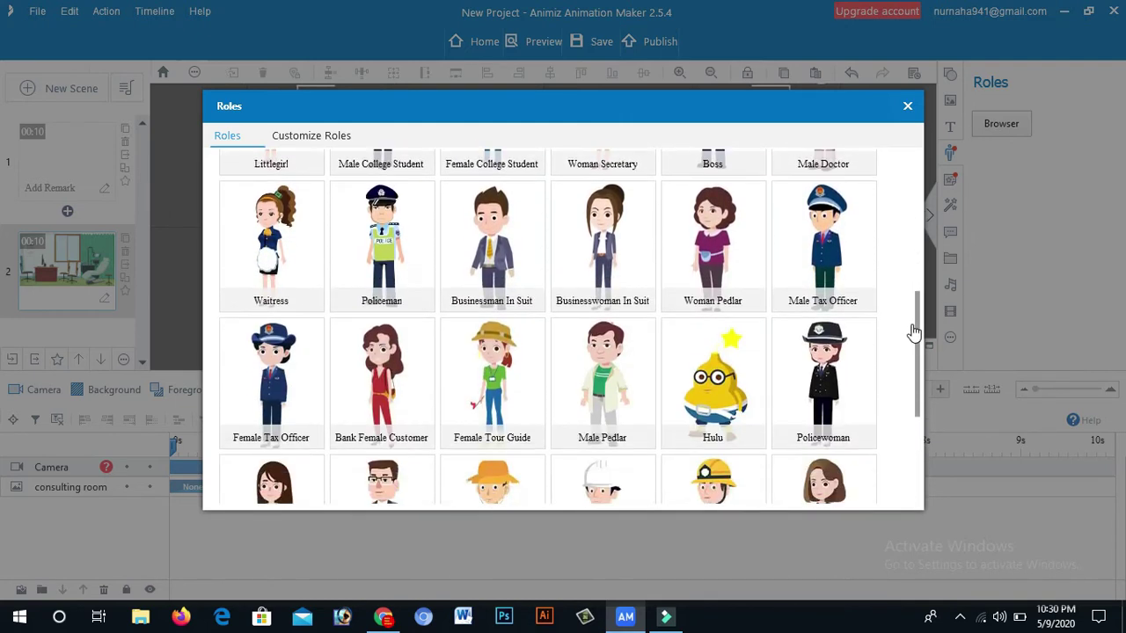
{"action": "left_click", "coordinate": [601, 400]}
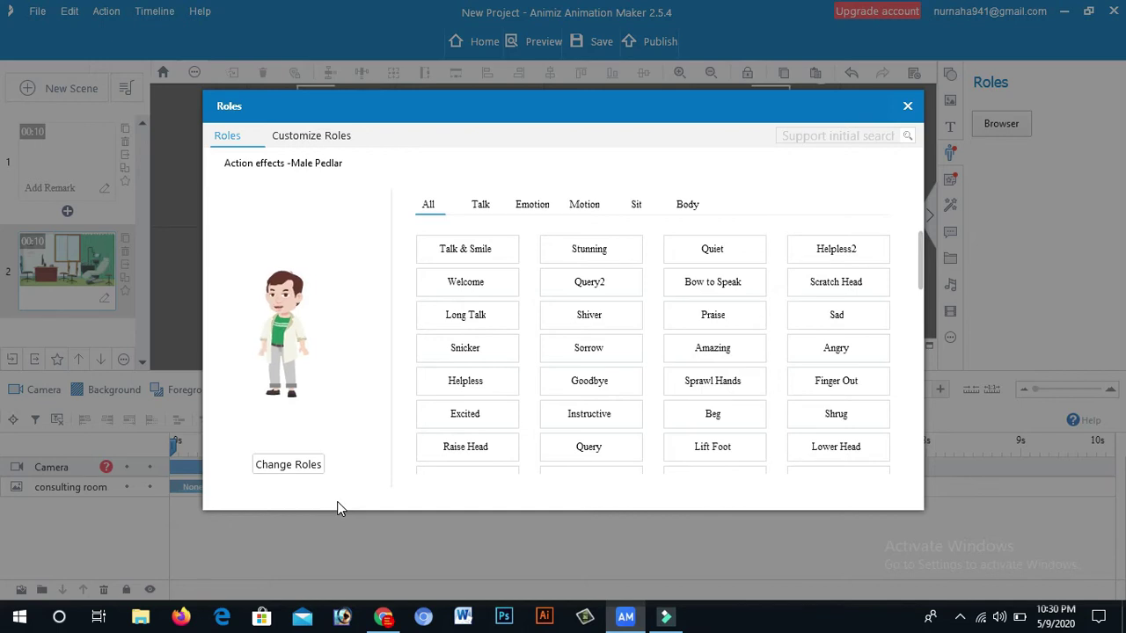
Add the Male Pedlar with the Look Up action from the Sit category and place him on the blue chair beside the desk.
{"action": "left_click", "coordinate": [637, 206]}
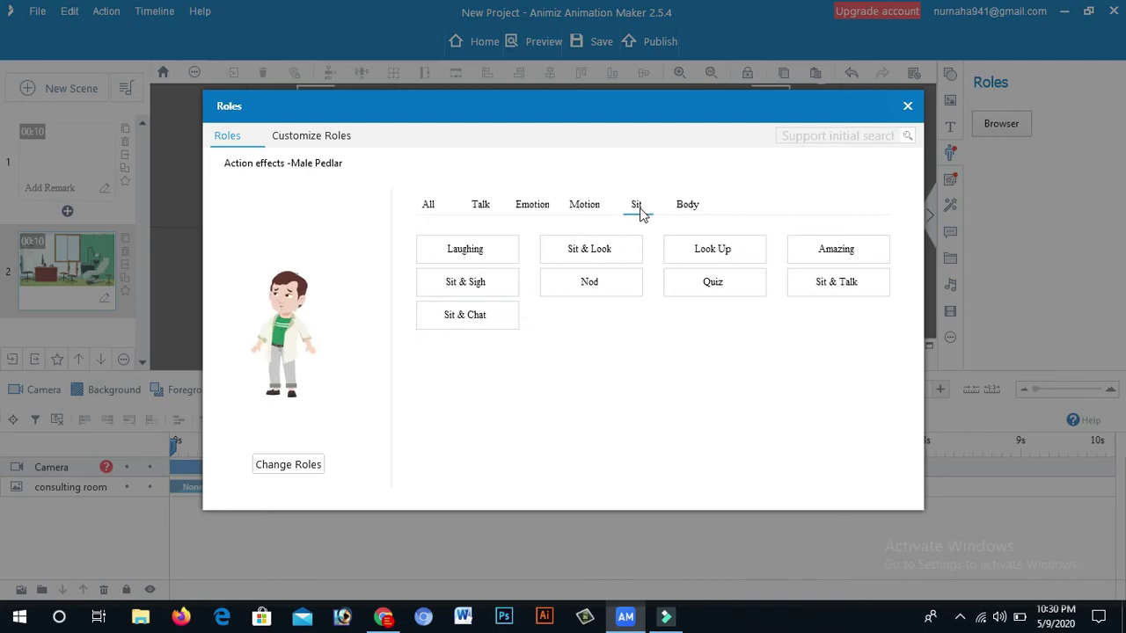
{"action": "left_click", "coordinate": [591, 253]}
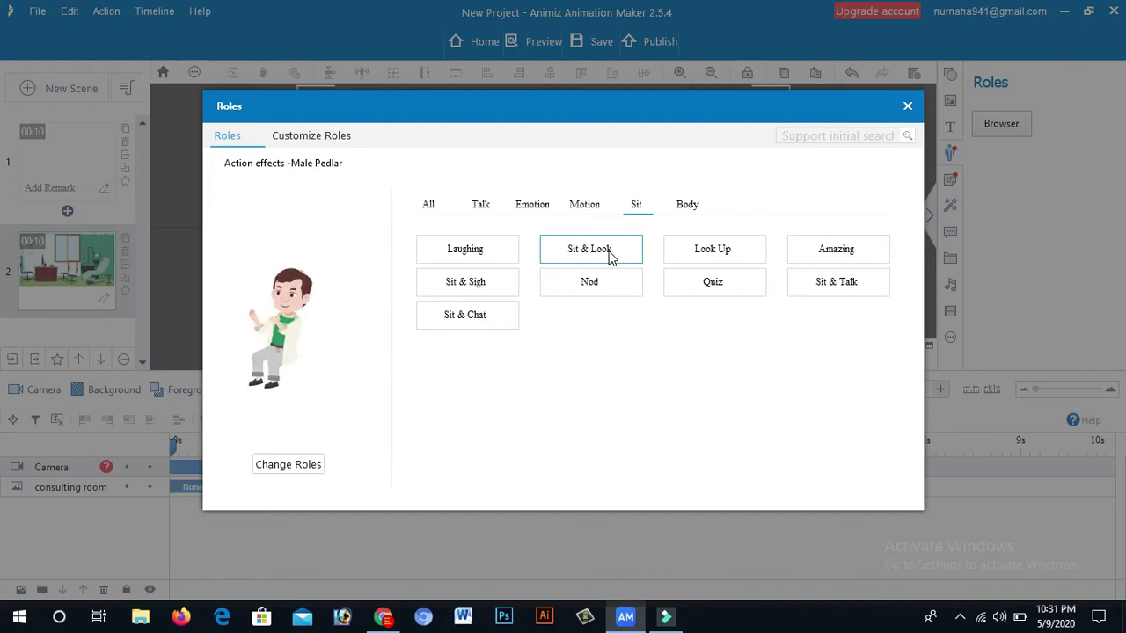
{"action": "left_click", "coordinate": [721, 251]}
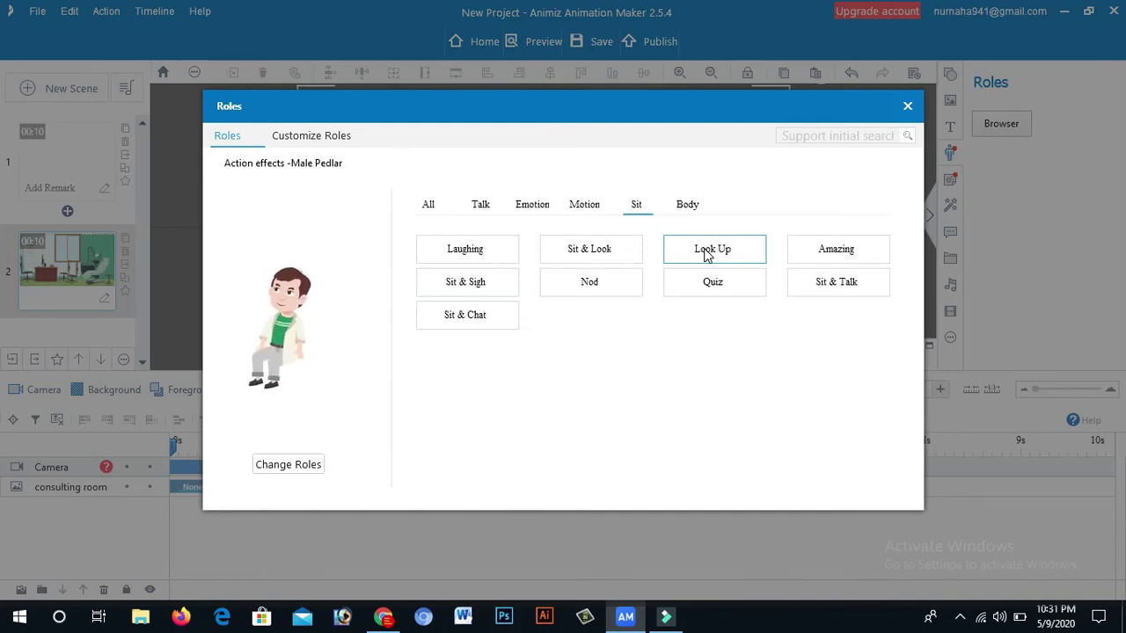
{"action": "left_click", "coordinate": [704, 250]}
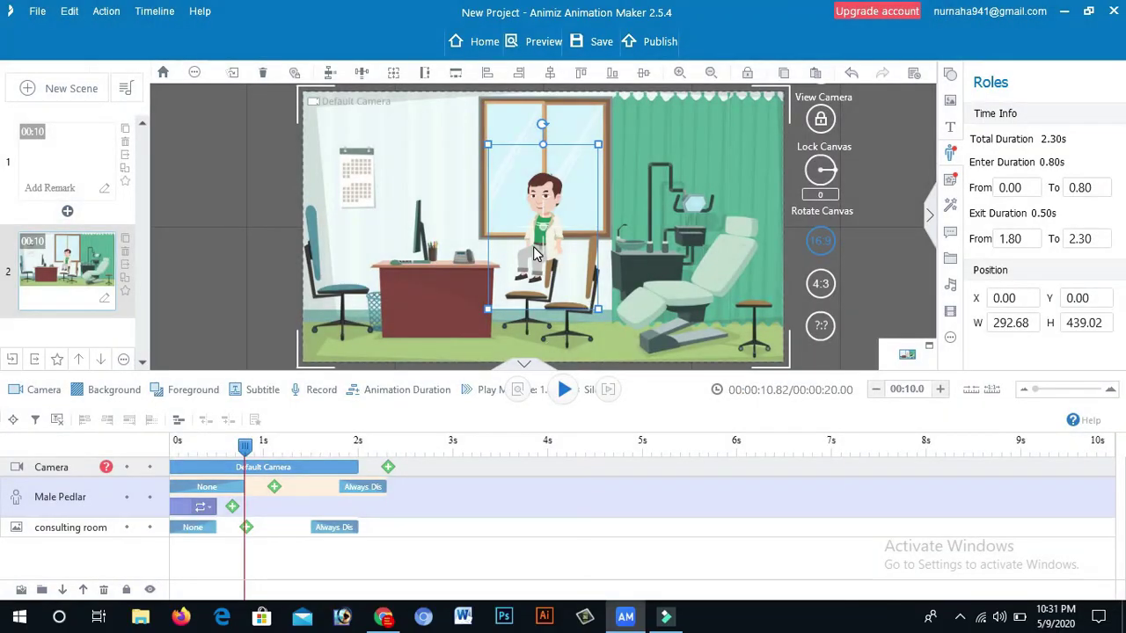
{"action": "left_click_drag", "start_coordinate": [534, 254], "coordinate": [342, 280]}
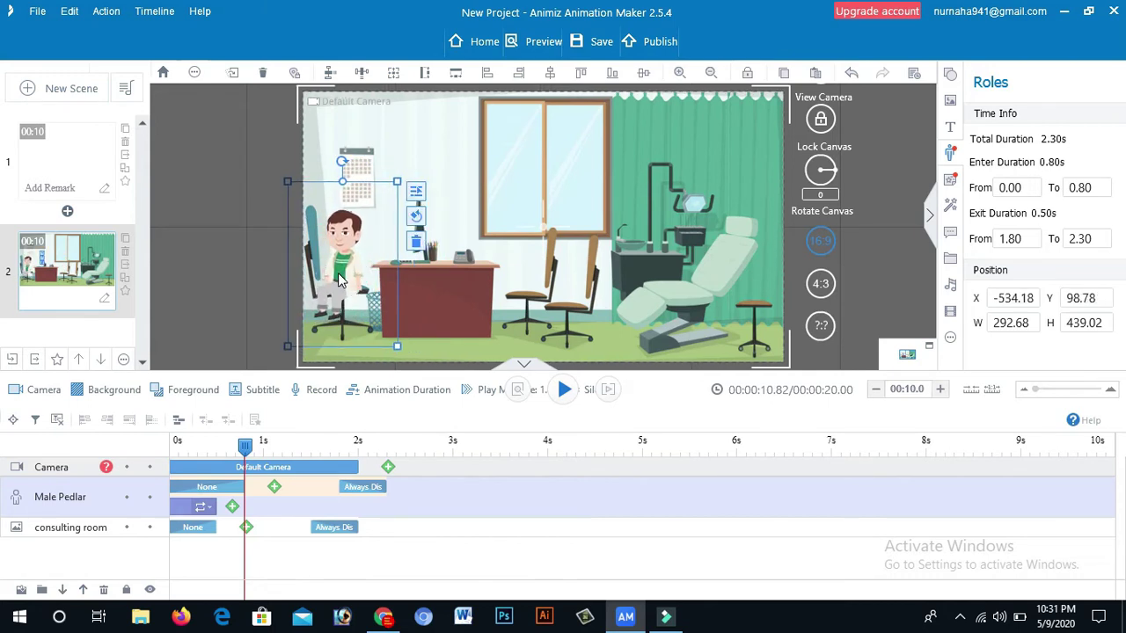
Flip the seated Male Pedlar both vertically and horizontally.
{"action": "right_click", "coordinate": [371, 278]}
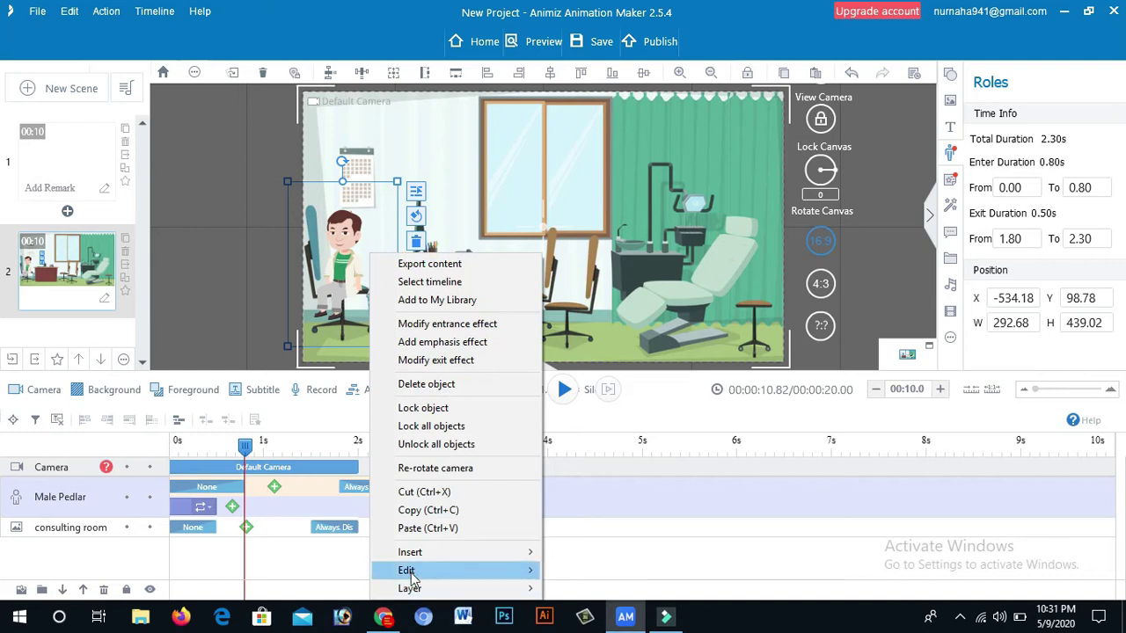
{"action": "mouse_move", "coordinate": [422, 573]}
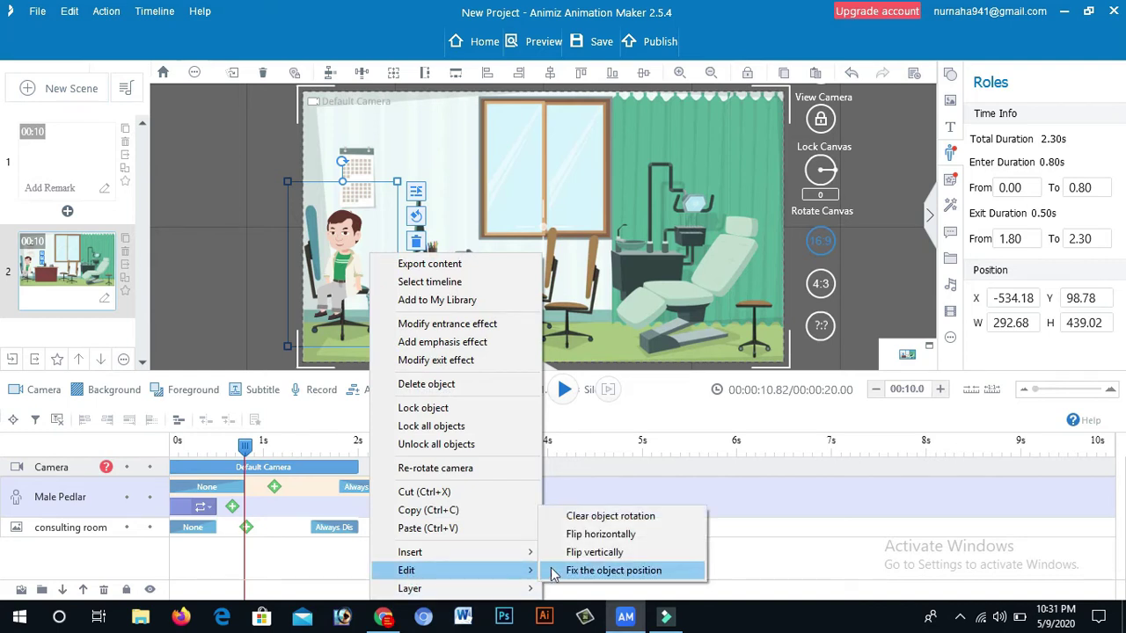
{"action": "left_click", "coordinate": [577, 555]}
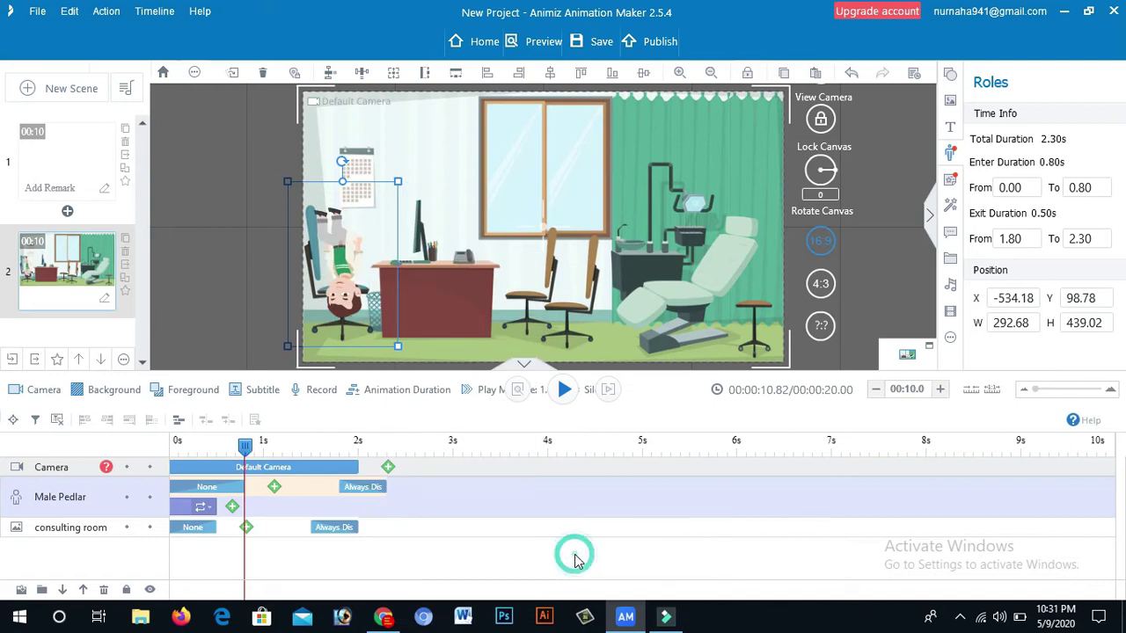
{"action": "right_click", "coordinate": [361, 328]}
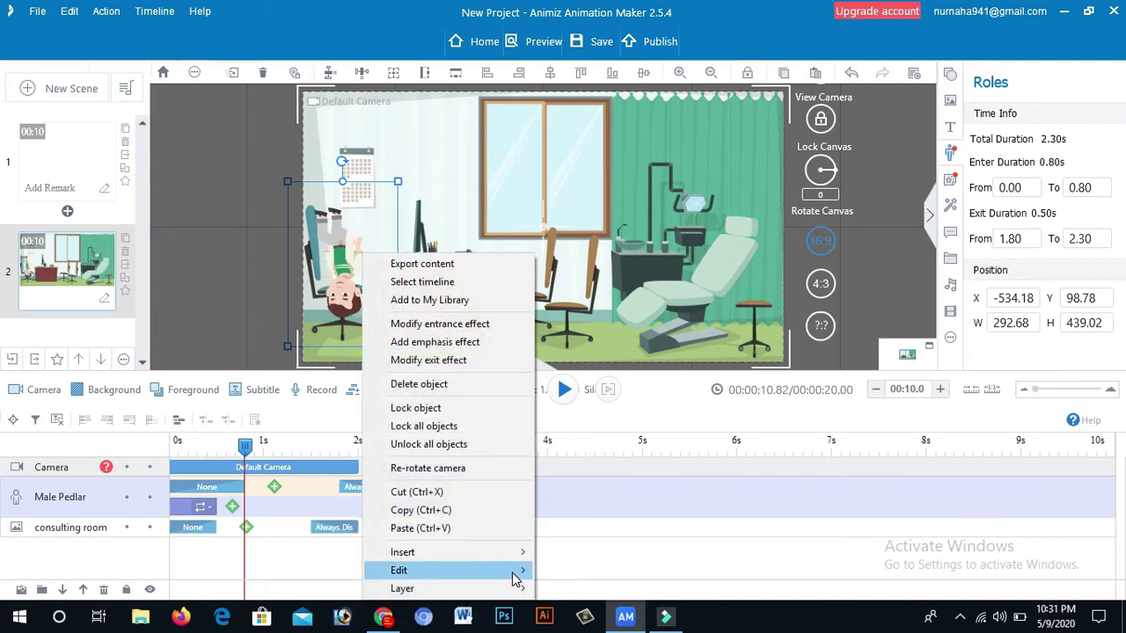
{"action": "mouse_move", "coordinate": [517, 572]}
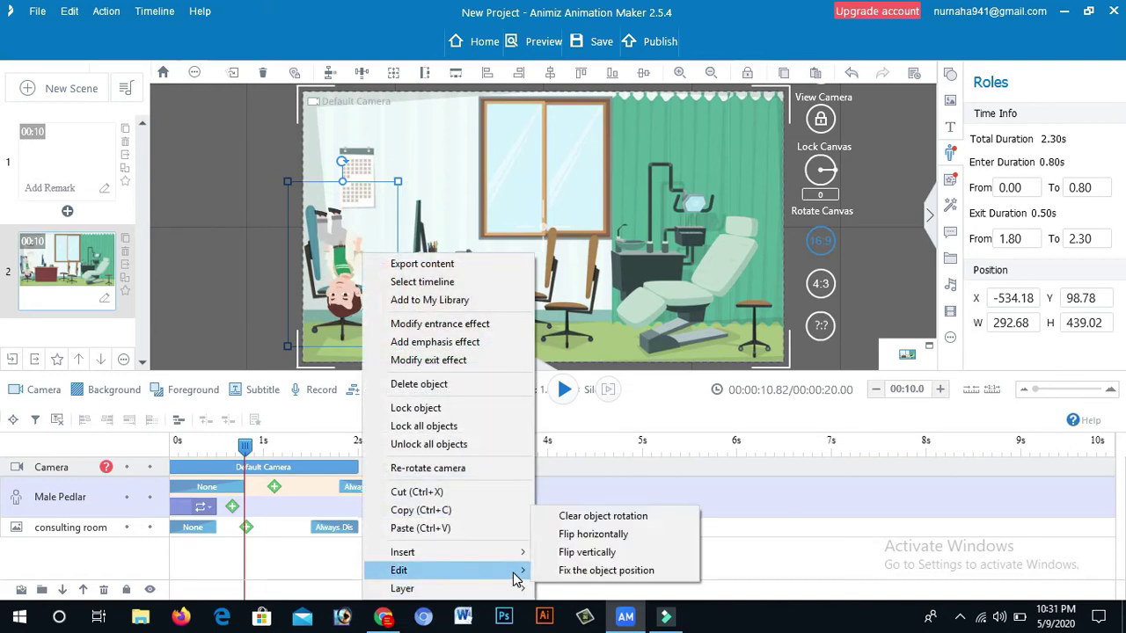
{"action": "left_click", "coordinate": [595, 536]}
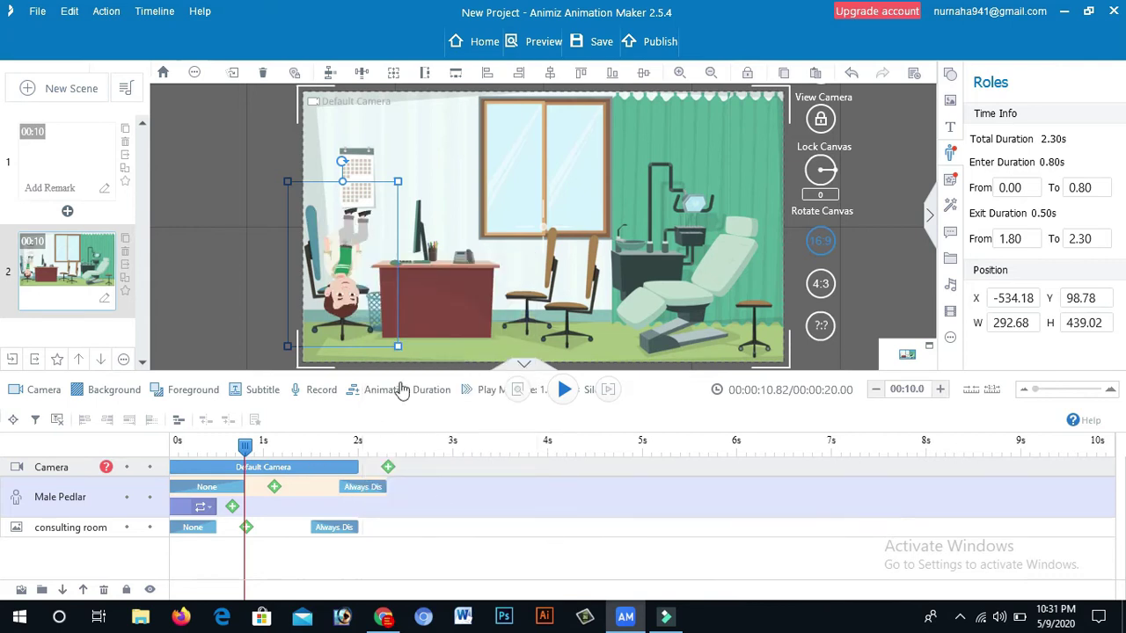
Apply Fix the object position to the flipped Male Pedlar on the blue chair.
{"action": "right_click", "coordinate": [367, 308]}
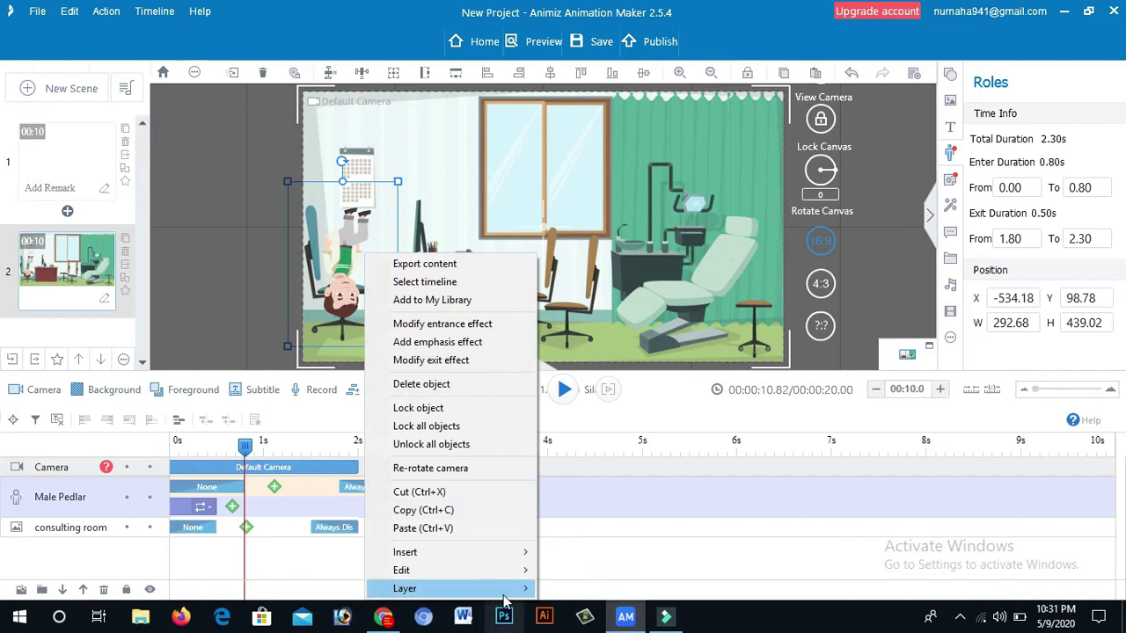
{"action": "mouse_move", "coordinate": [530, 579]}
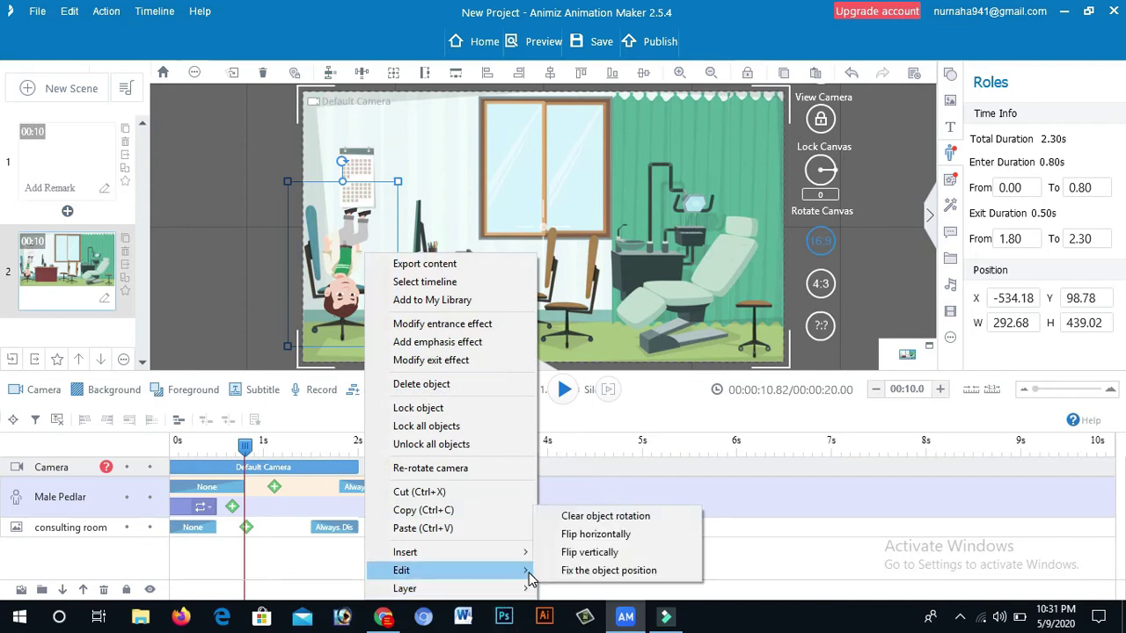
{"action": "left_click", "coordinate": [598, 571]}
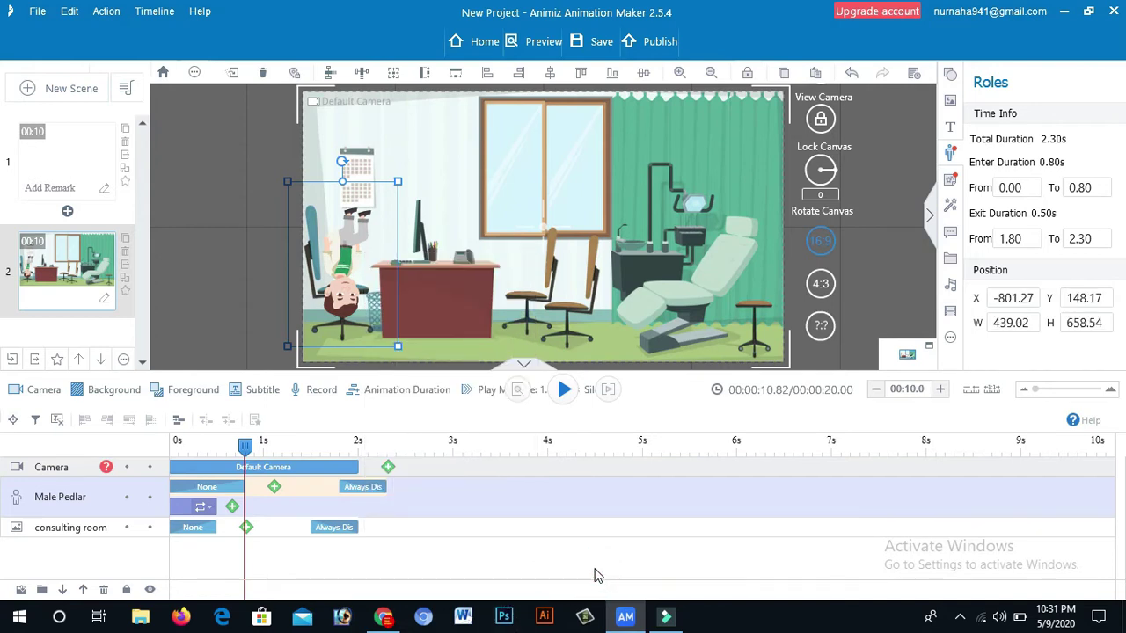
Flip the upside-down Male Pedlar on the blue chair horizontally and vertically.
{"action": "right_click", "coordinate": [348, 253]}
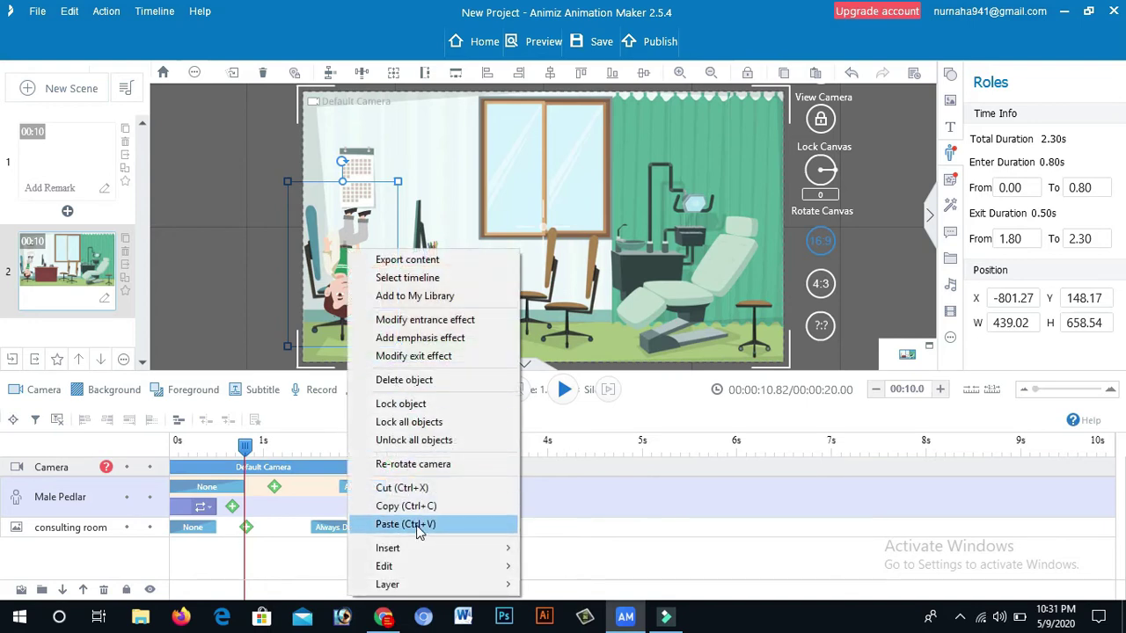
{"action": "mouse_move", "coordinate": [497, 570]}
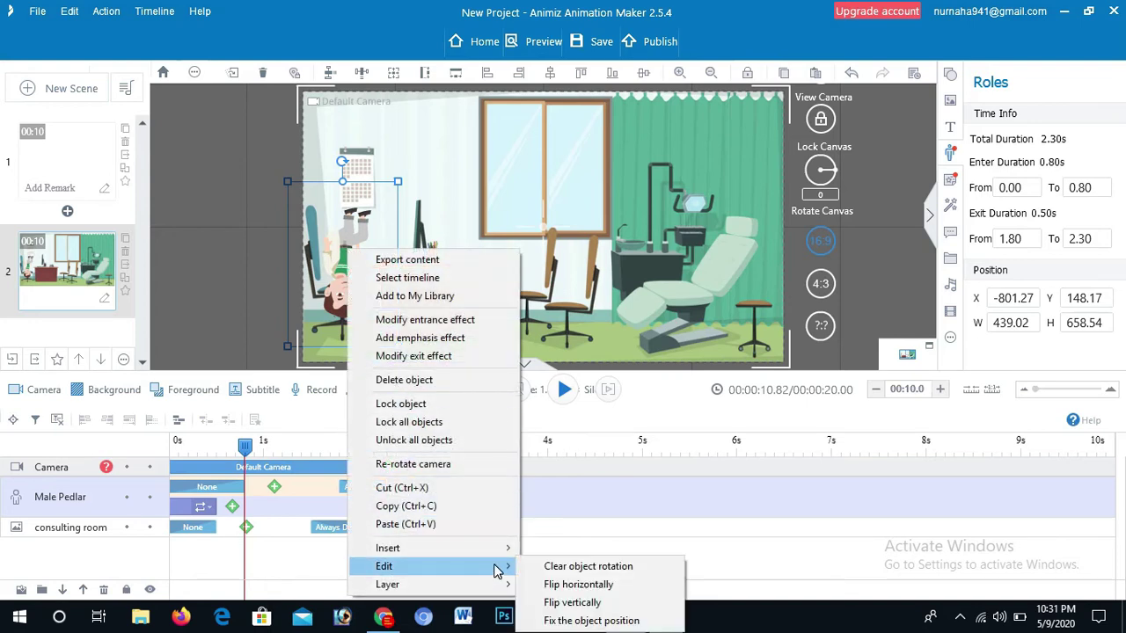
{"action": "left_click", "coordinate": [591, 584]}
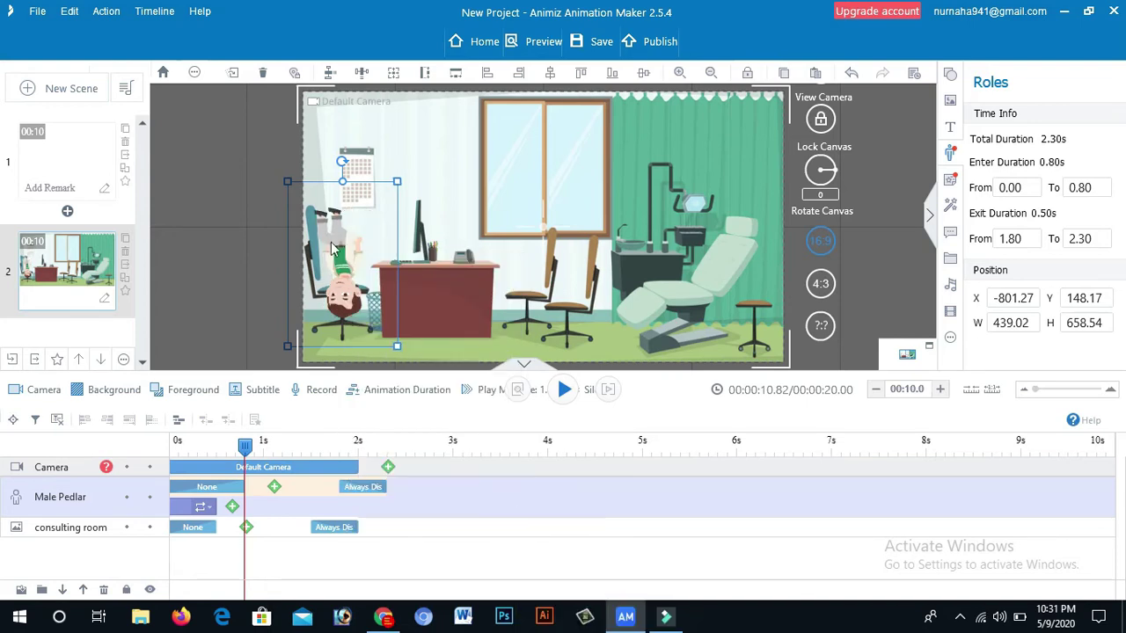
{"action": "right_click", "coordinate": [352, 273]}
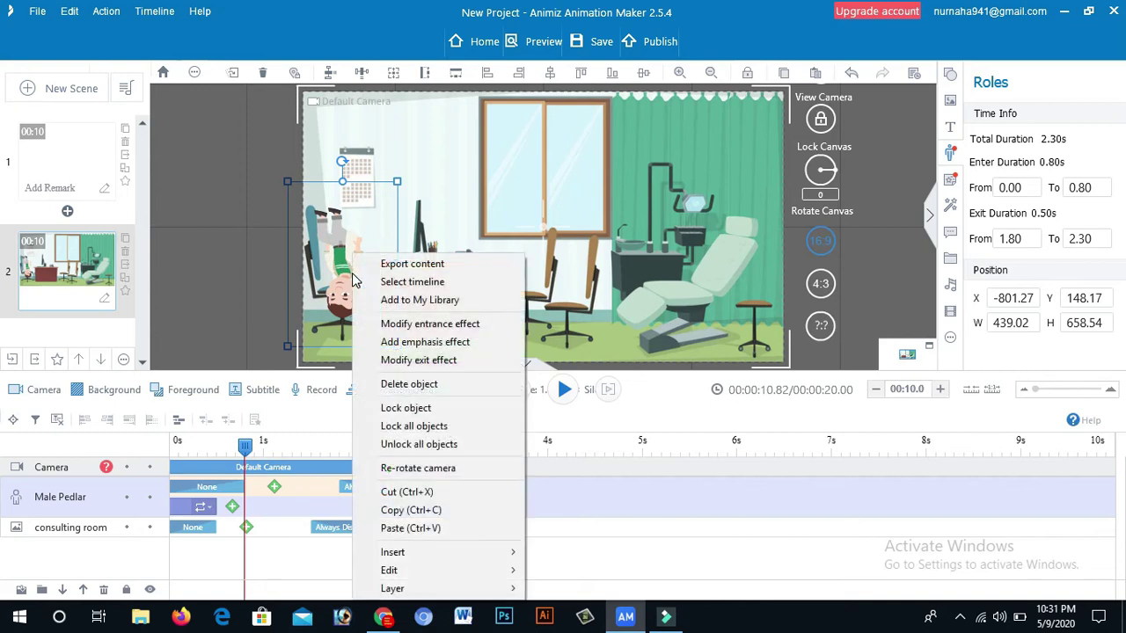
{"action": "mouse_move", "coordinate": [510, 572]}
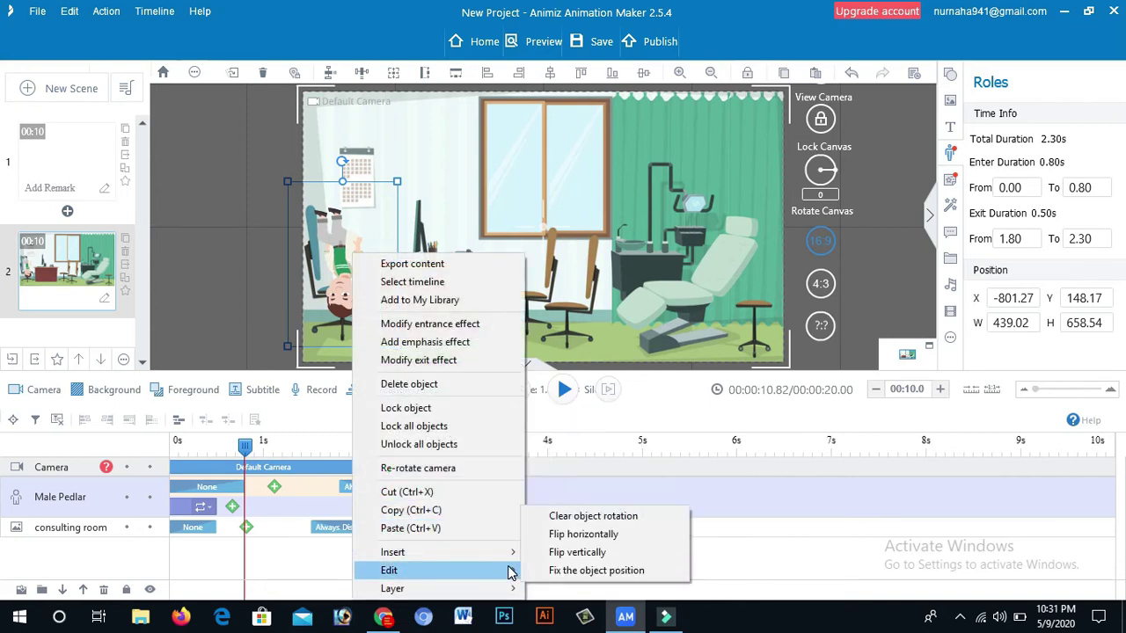
{"action": "left_click", "coordinate": [573, 552]}
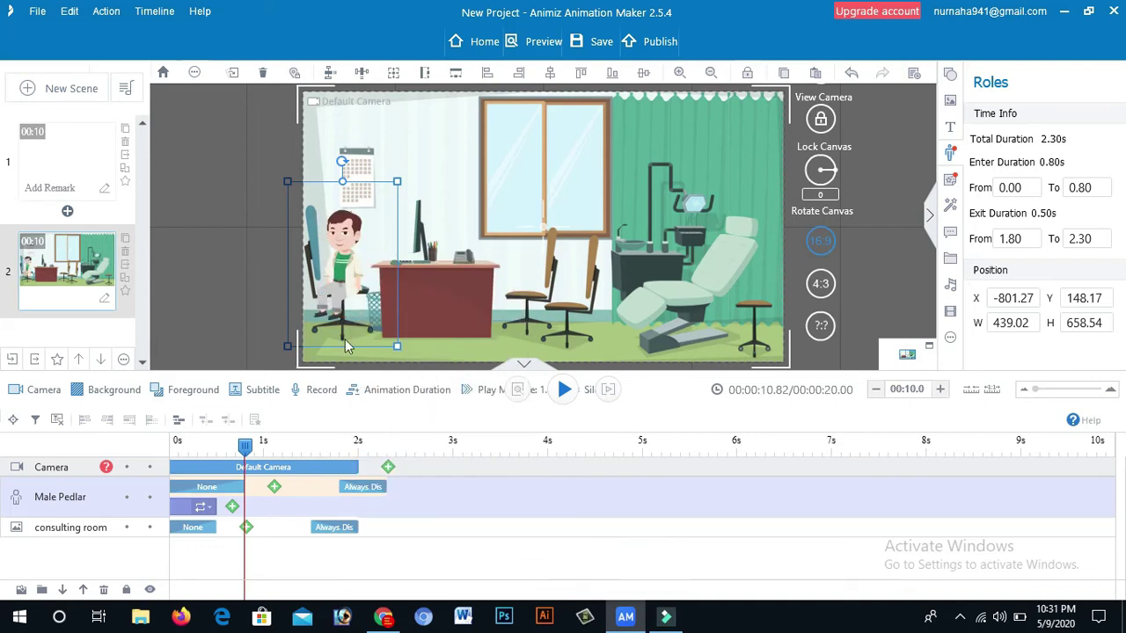
Flip the seated Male Pedlar vertically and flip him back upright.
{"action": "right_click", "coordinate": [333, 291]}
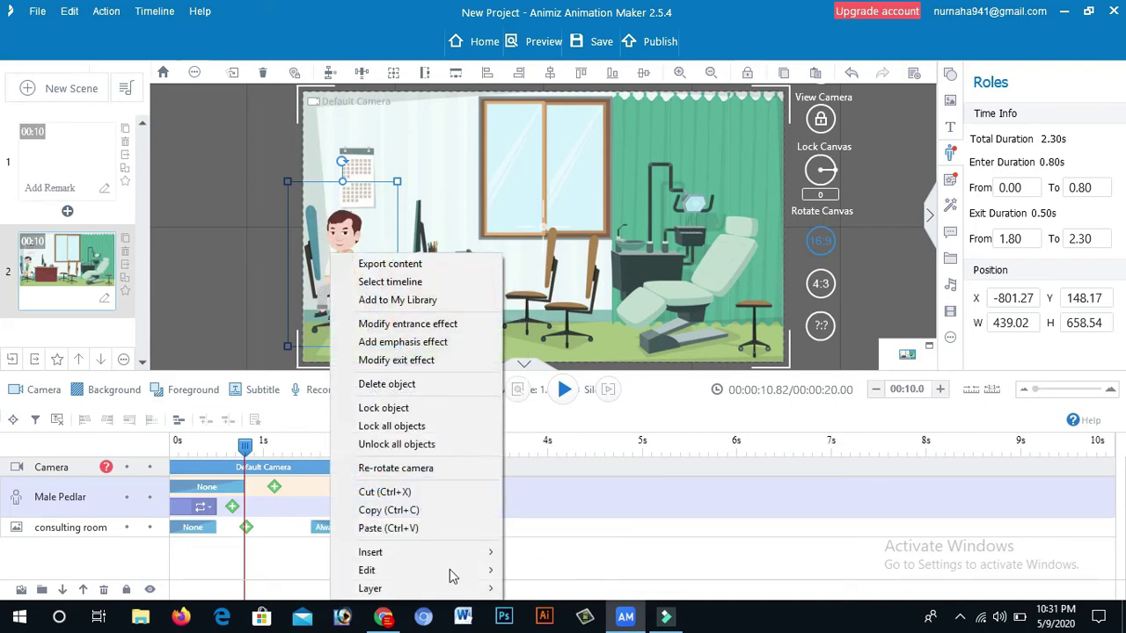
{"action": "mouse_move", "coordinate": [493, 580]}
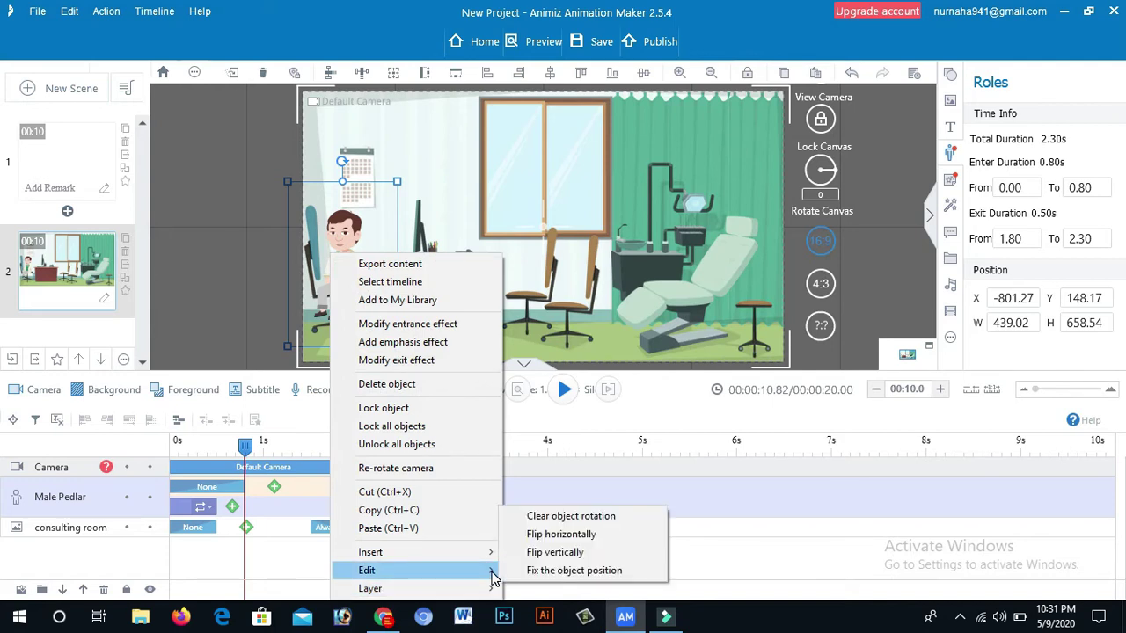
{"action": "left_click", "coordinate": [570, 551]}
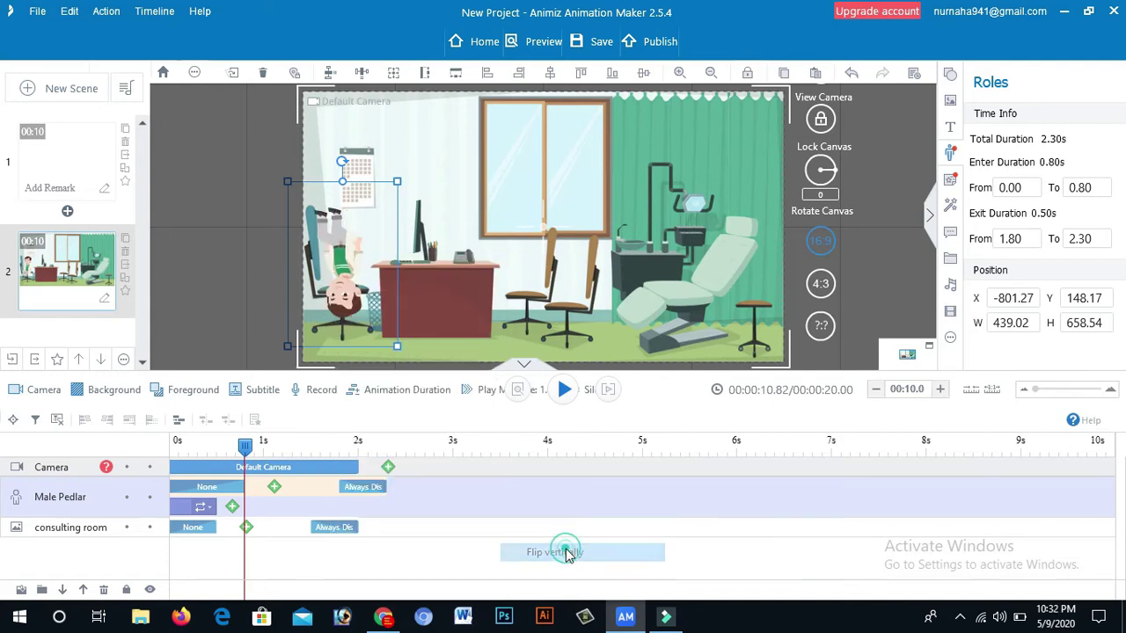
{"action": "right_click", "coordinate": [332, 298]}
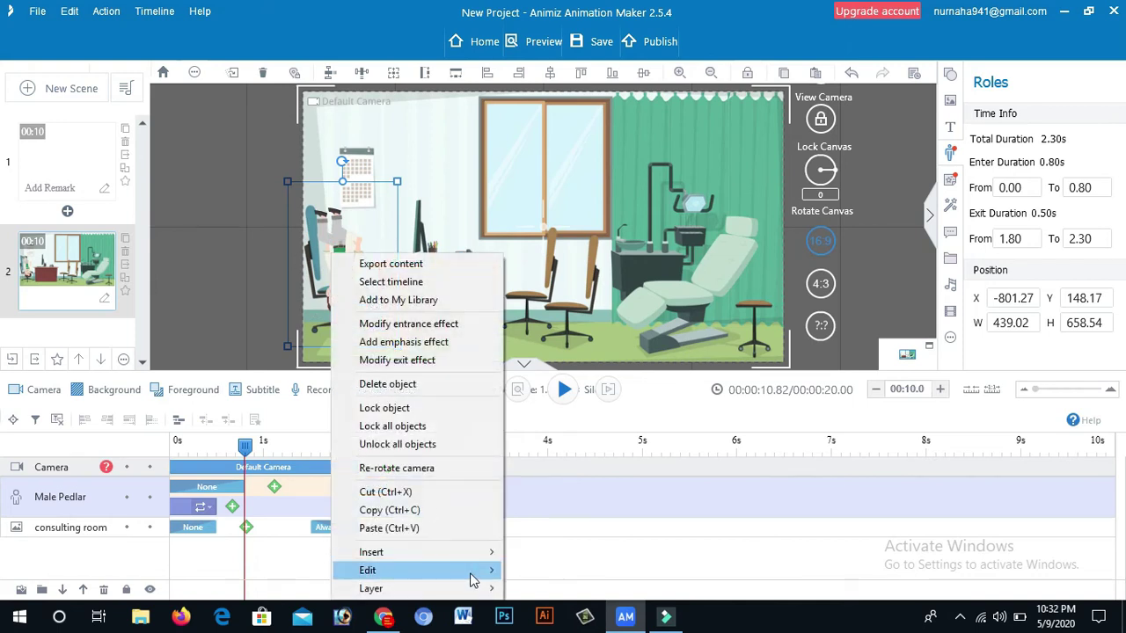
{"action": "mouse_move", "coordinate": [477, 576]}
{"action": "left_click", "coordinate": [573, 553]}
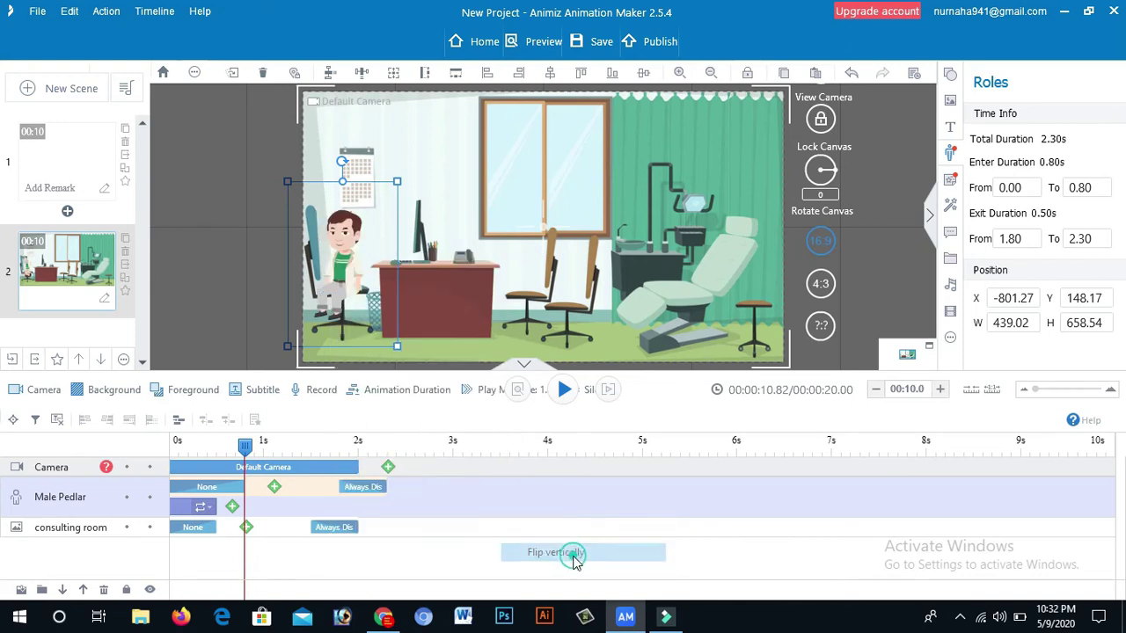
Flip the upright Male Pedlar horizontally so he faces the desk.
{"action": "right_click", "coordinate": [394, 332]}
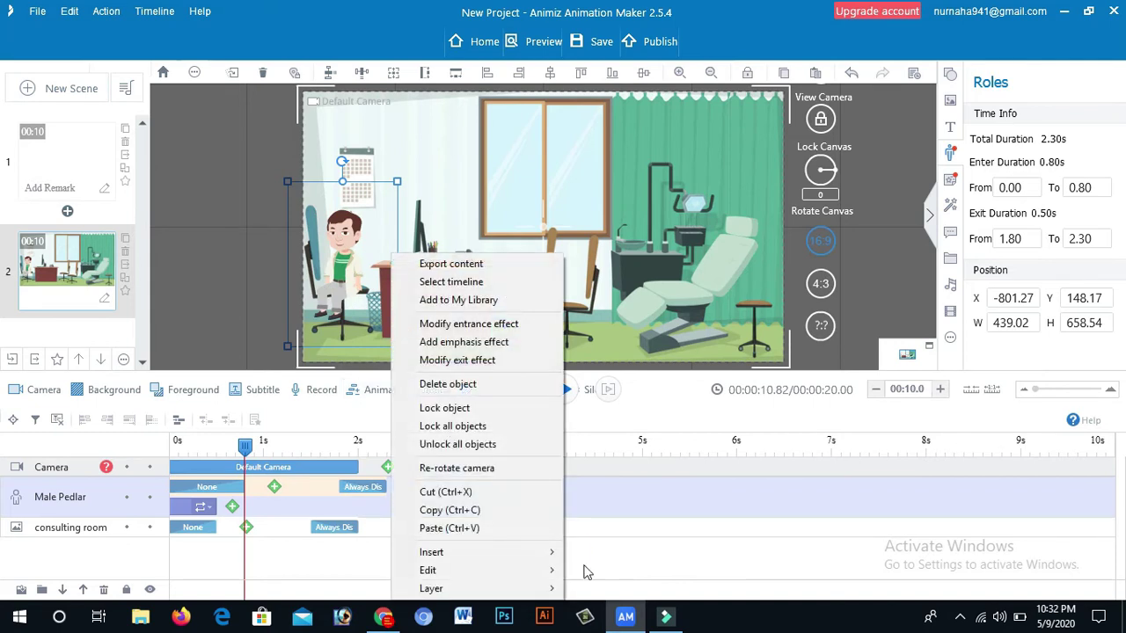
{"action": "mouse_move", "coordinate": [563, 573]}
{"action": "left_click", "coordinate": [618, 534]}
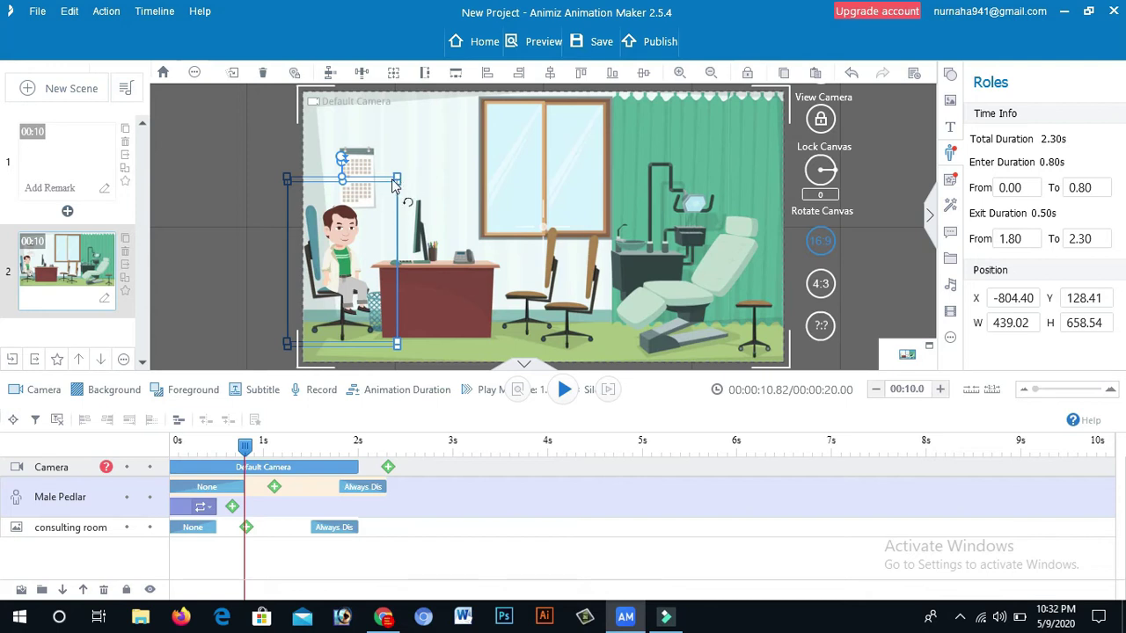
Enlarge the Male Pedlar to about 547 by 821 and position him on the blue chair at about X -785, Y 112.
{"action": "left_click_drag", "start_coordinate": [398, 181], "coordinate": [420, 160]}
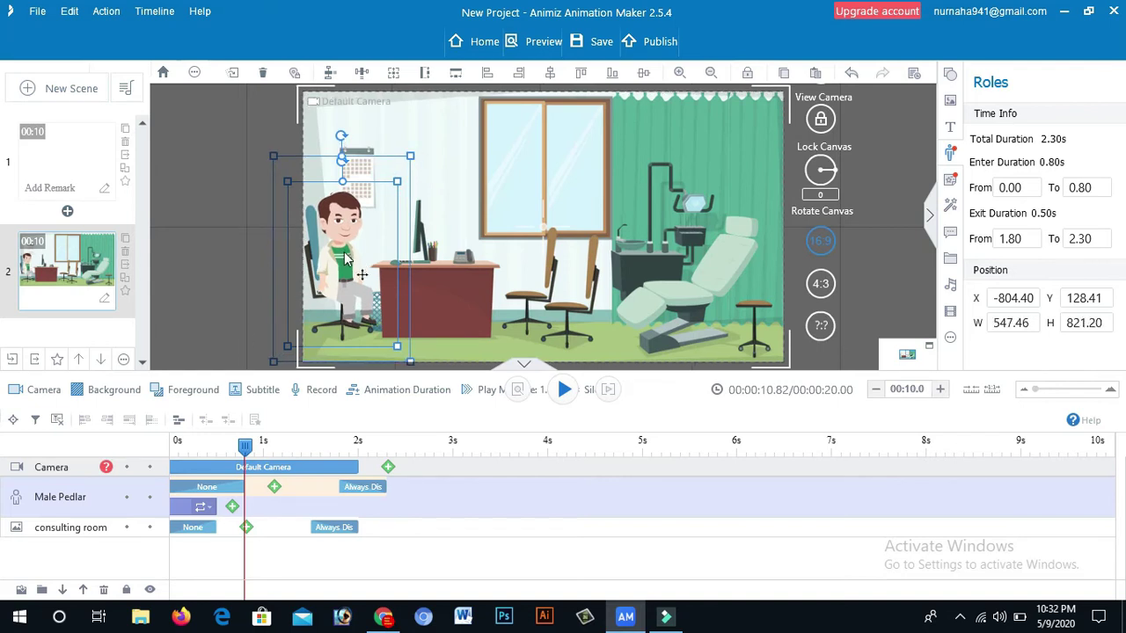
{"action": "left_click_drag", "start_coordinate": [347, 256], "coordinate": [350, 255]}
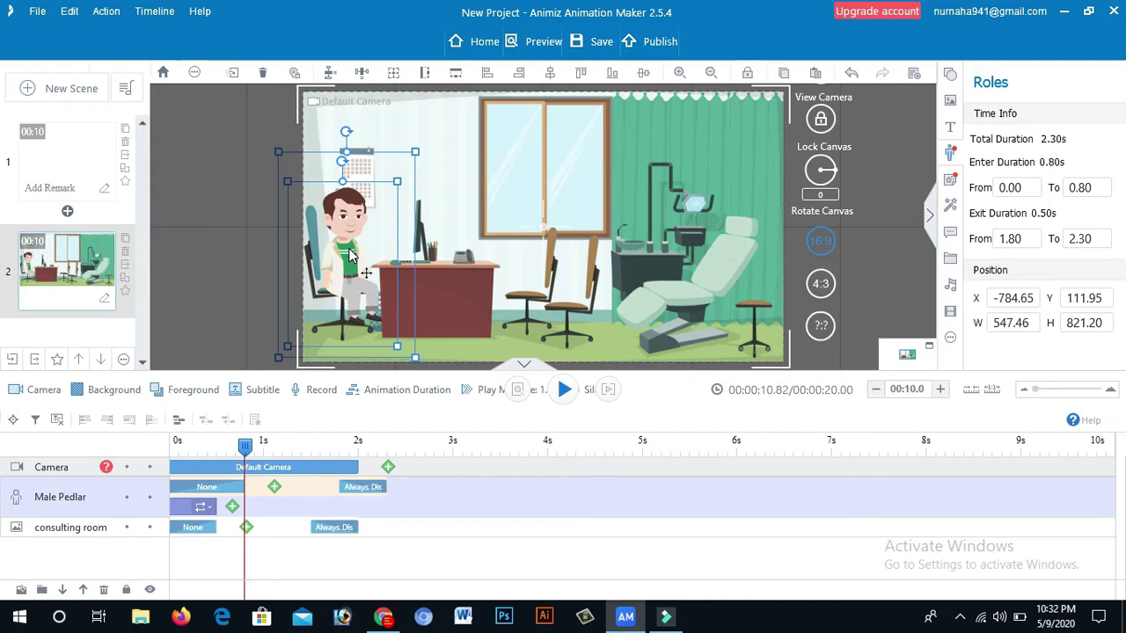
{"action": "left_click", "coordinate": [514, 301]}
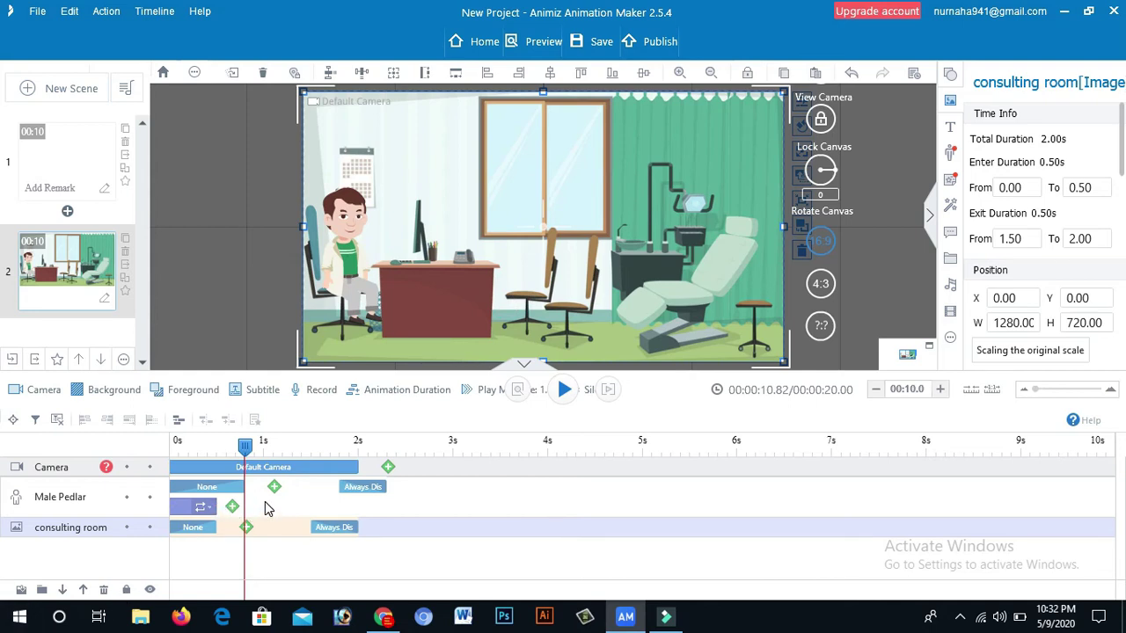
Play the consulting-room scene to check the seated character, pausing after a few seconds.
{"action": "left_click", "coordinate": [565, 393]}
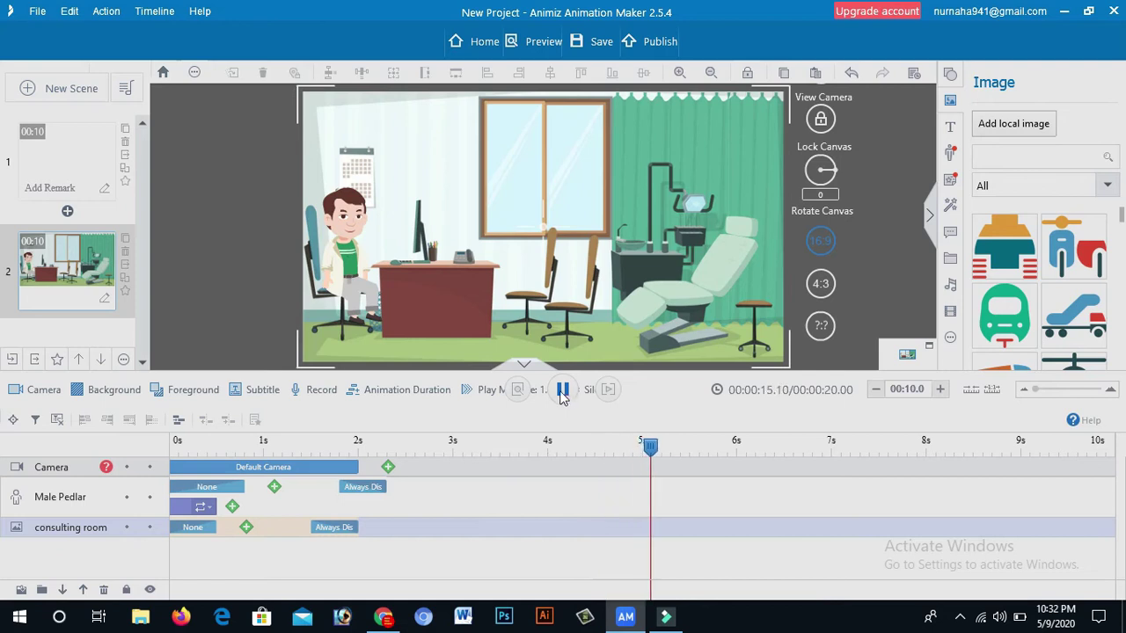
{"action": "left_click", "coordinate": [563, 394]}
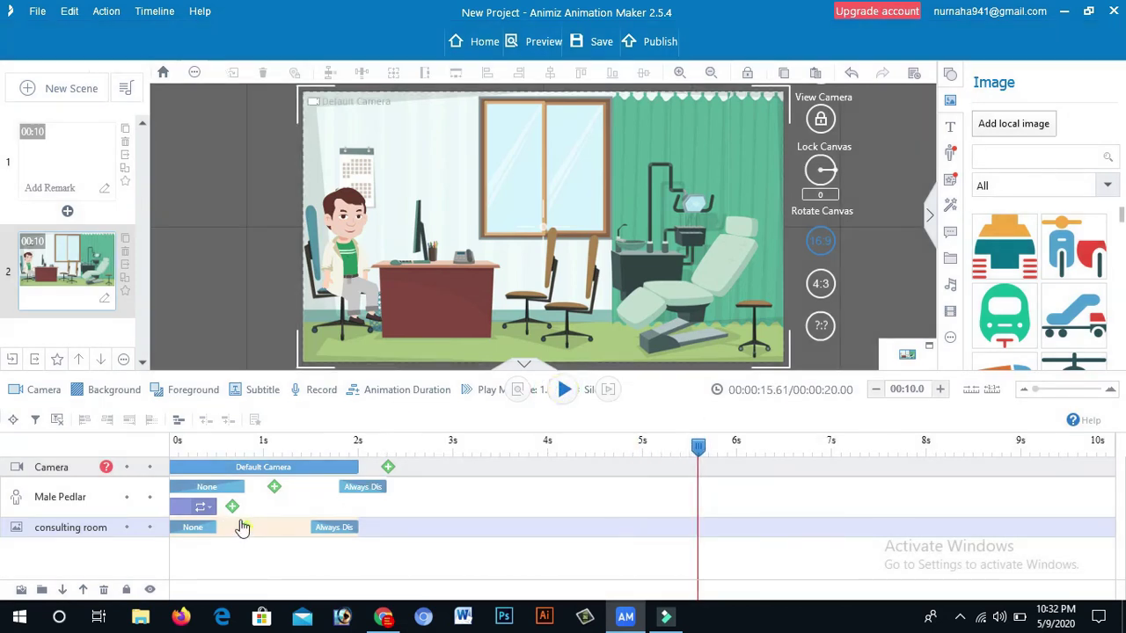
Extend the Male Pedlar's Look Up action to about 1.6 s and play the scene from its start.
{"action": "left_click_drag", "start_coordinate": [227, 510], "coordinate": [323, 522]}
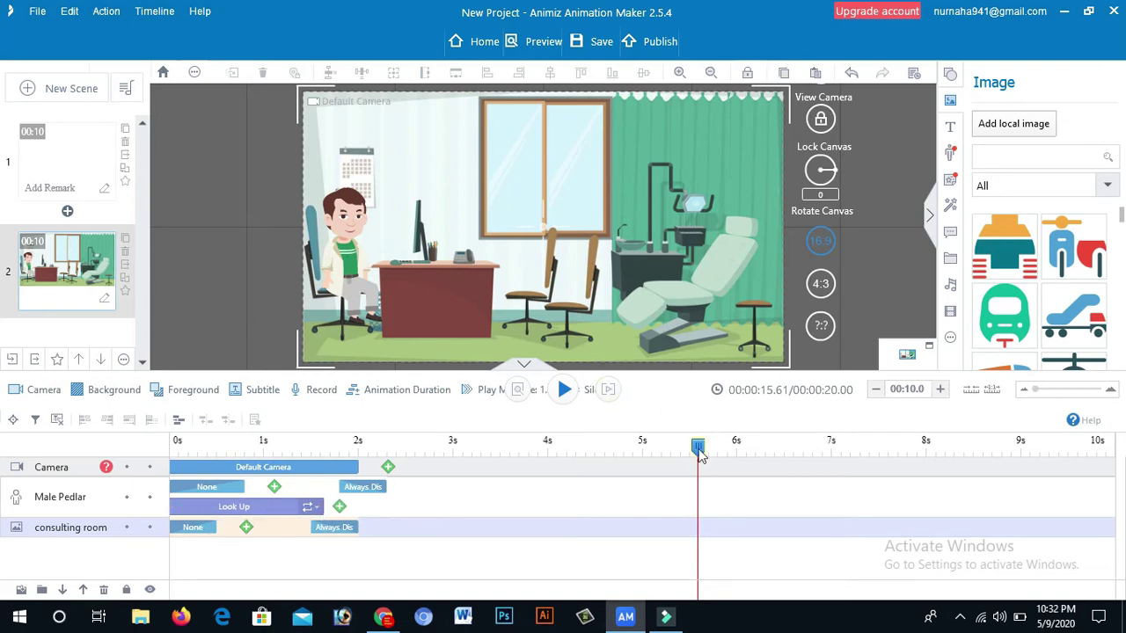
{"action": "left_click_drag", "start_coordinate": [697, 450], "coordinate": [150, 556]}
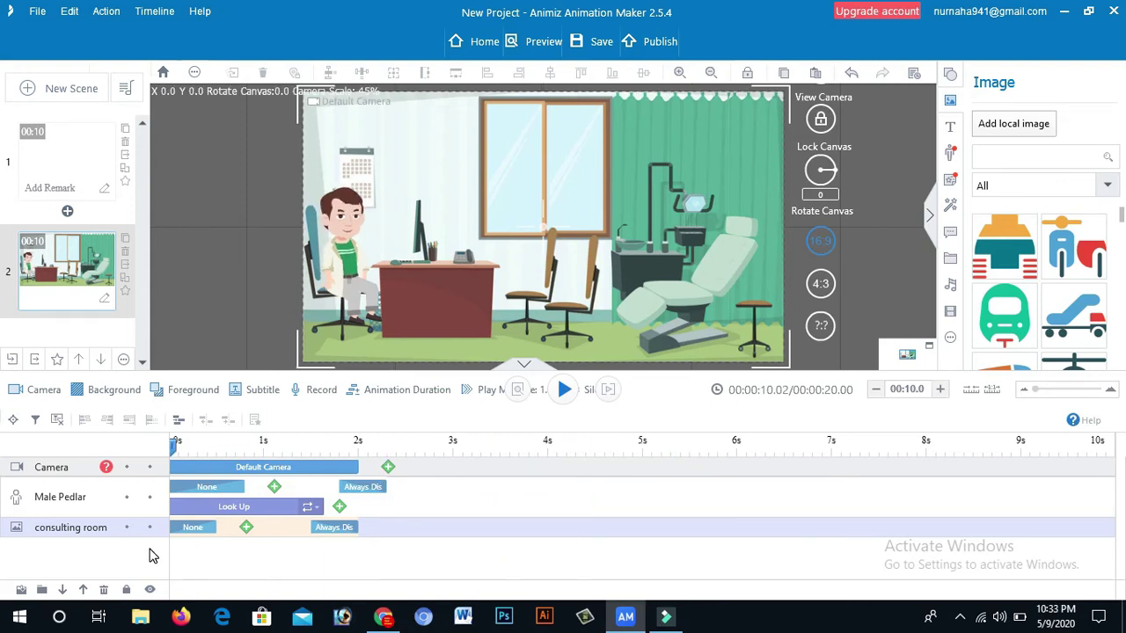
{"action": "left_click", "coordinate": [564, 390]}
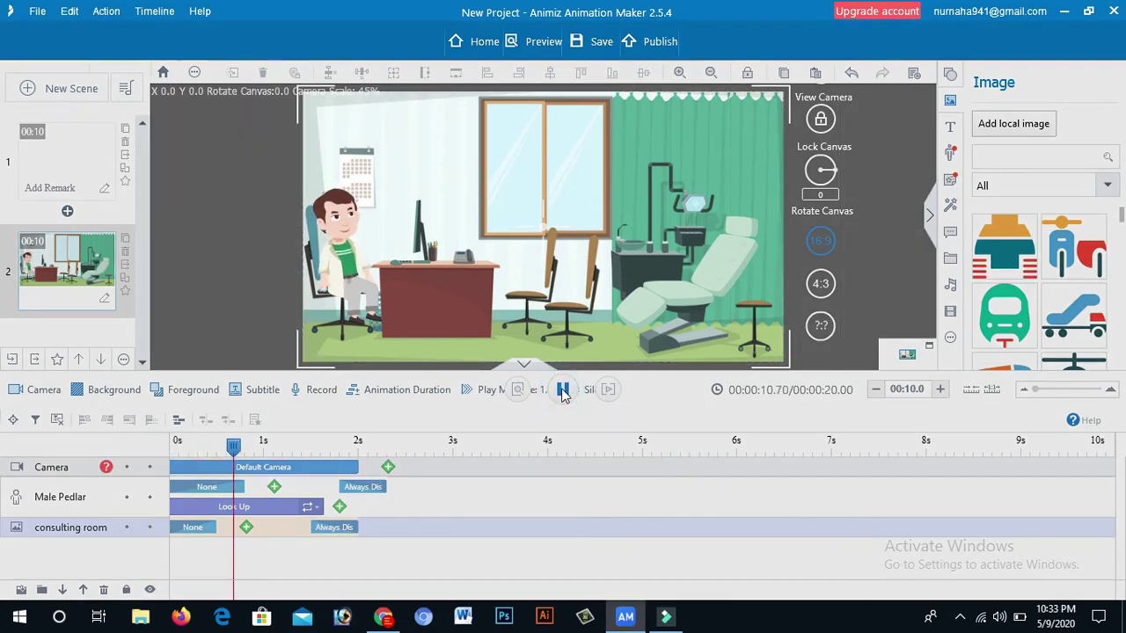
{"action": "left_click", "coordinate": [564, 392]}
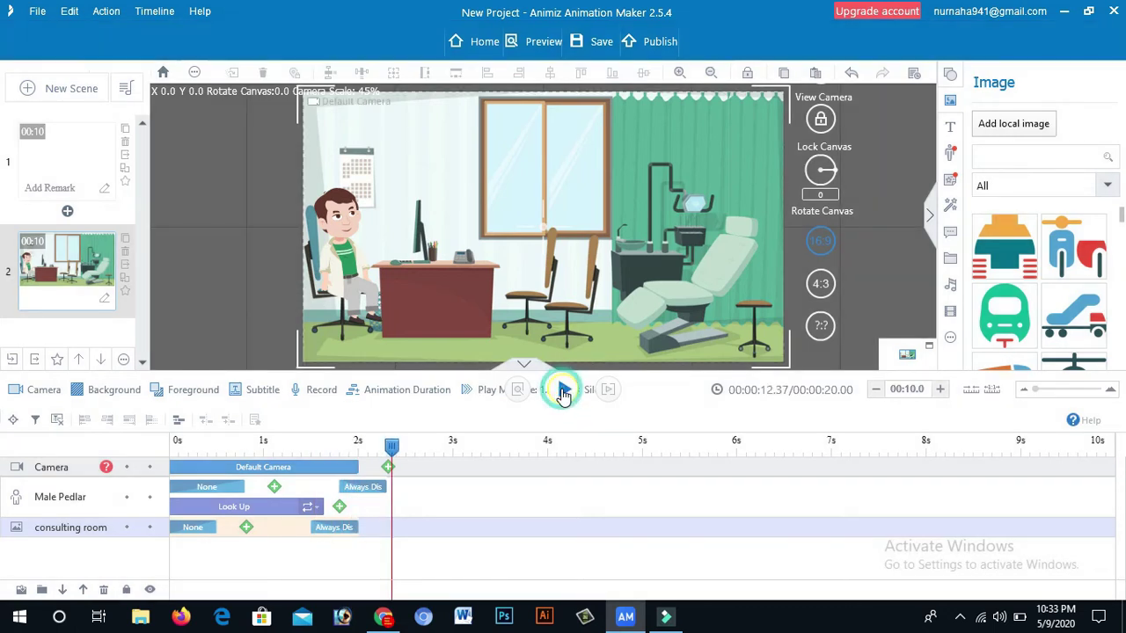
Replace the Male Pedlar's Look Up action with Sit & Look from the Sit category.
{"action": "left_click", "coordinate": [253, 508]}
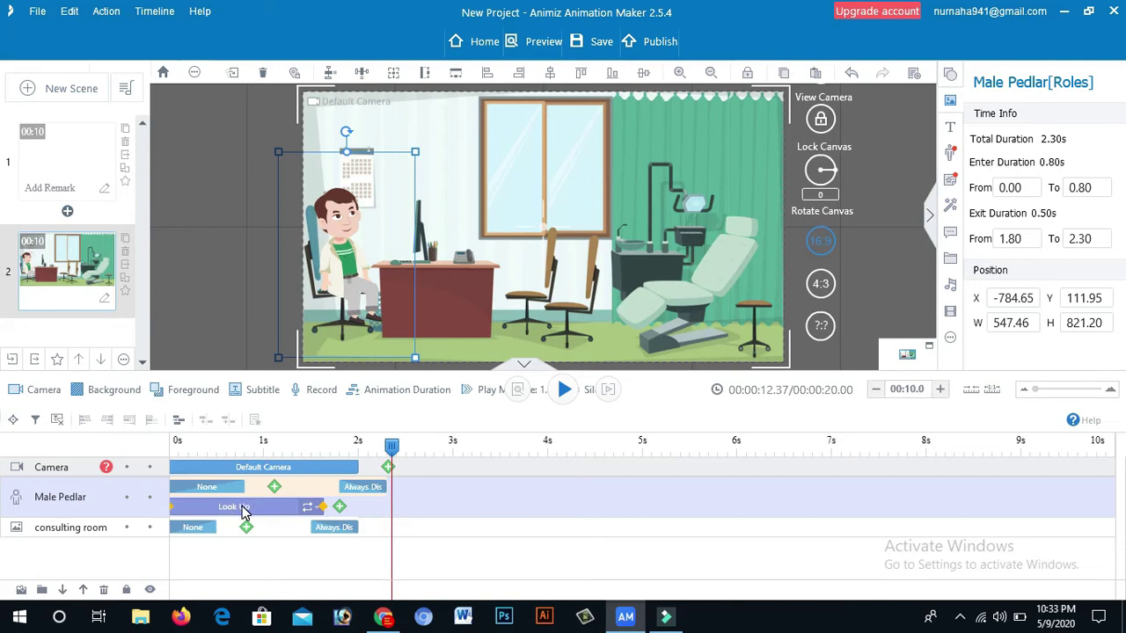
{"action": "left_click", "coordinate": [244, 513]}
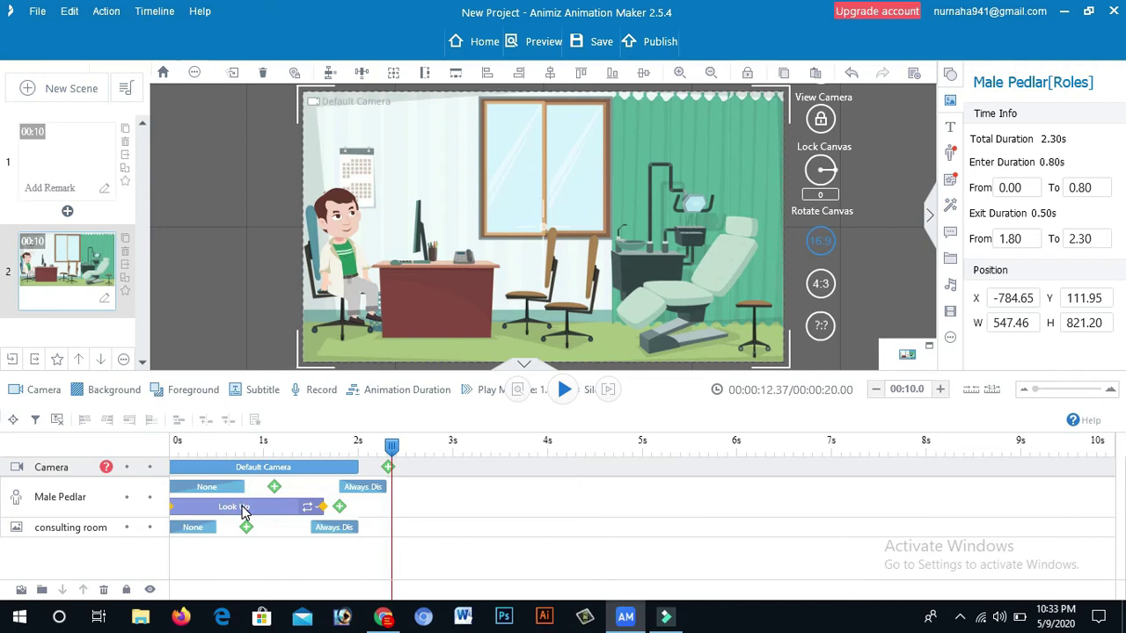
{"action": "left_click", "coordinate": [258, 513]}
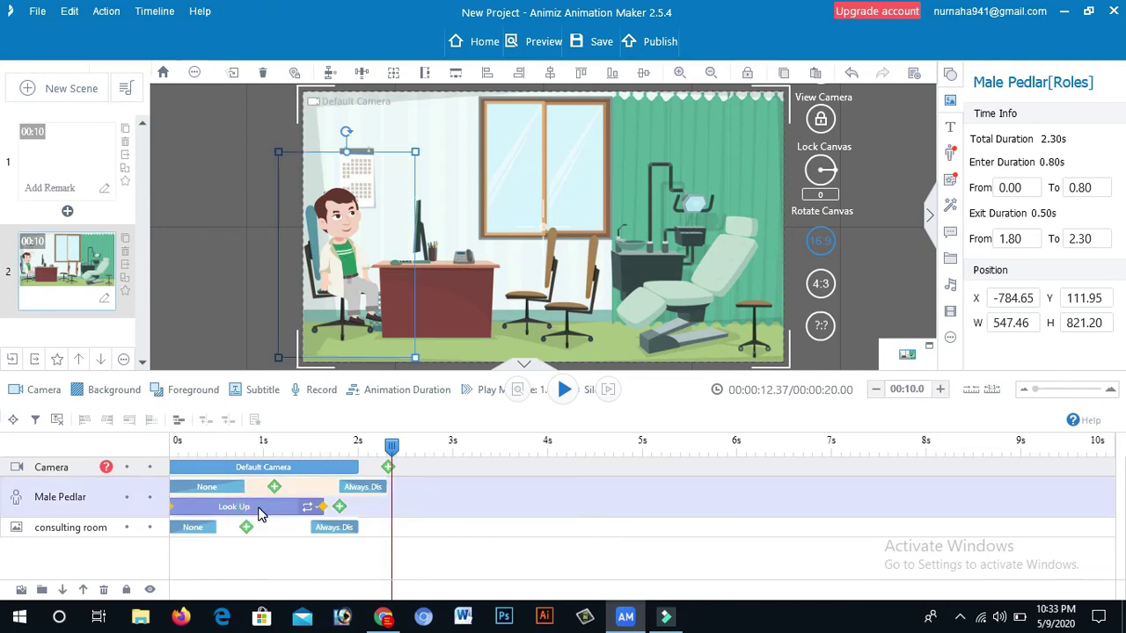
{"action": "double_click", "coordinate": [259, 513]}
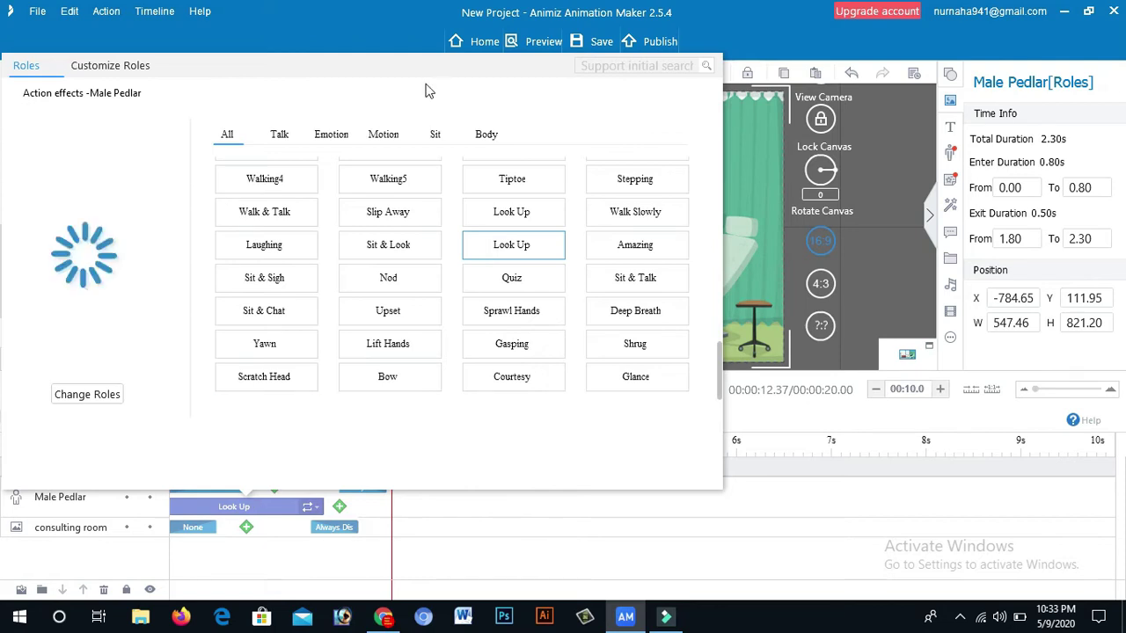
{"action": "left_click", "coordinate": [436, 139]}
{"action": "left_click", "coordinate": [395, 182]}
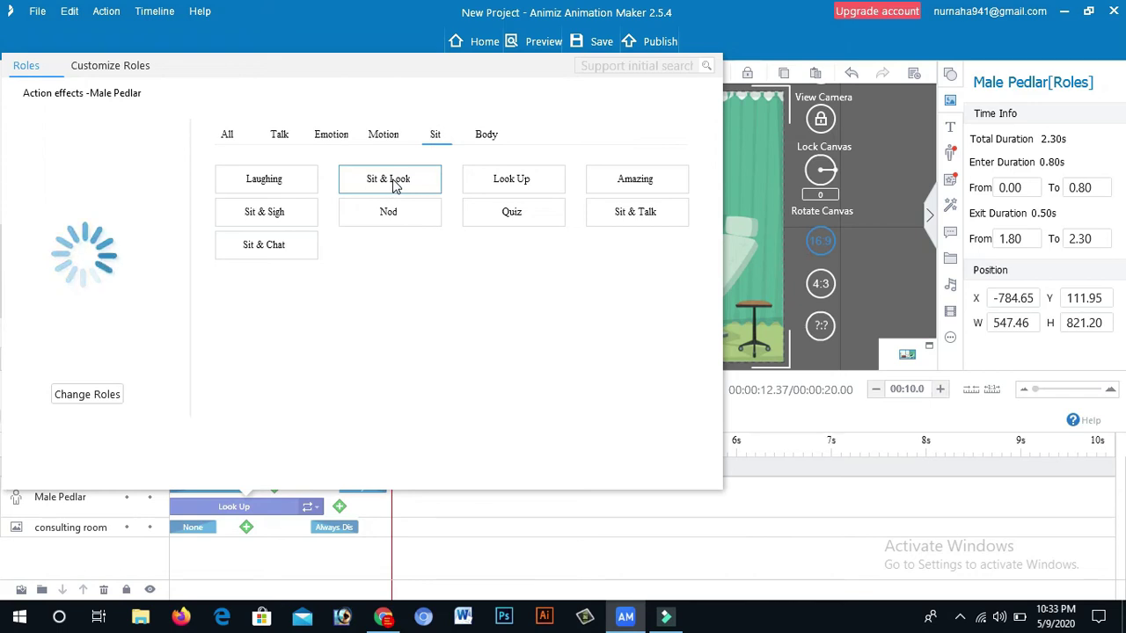
{"action": "left_click", "coordinate": [517, 179]}
{"action": "left_click", "coordinate": [391, 183]}
{"action": "double_click", "coordinate": [393, 182]}
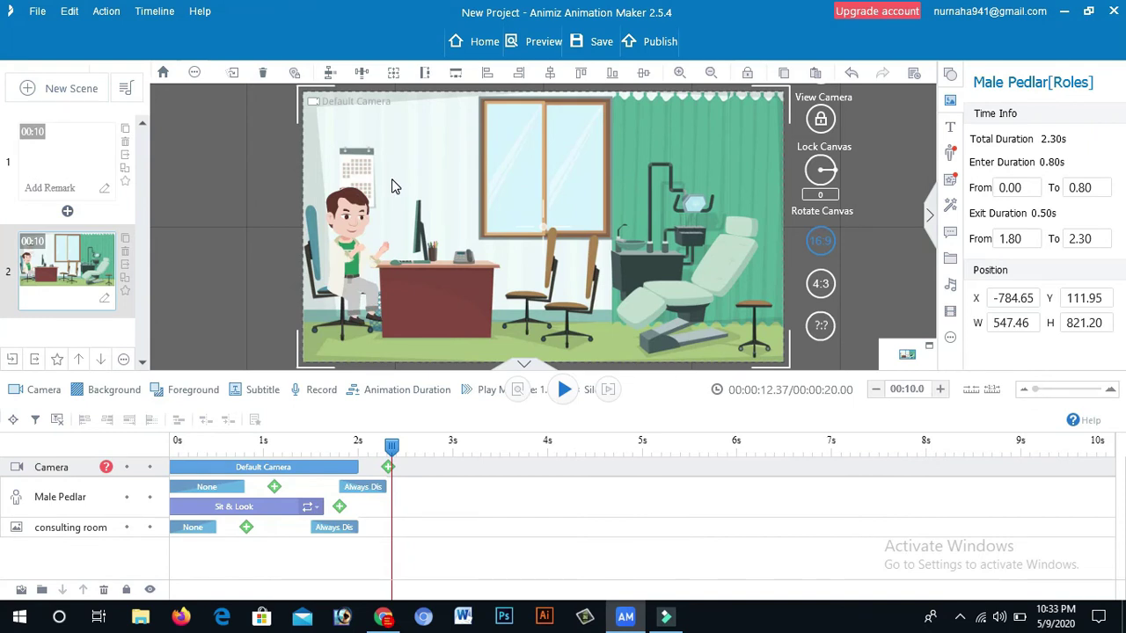
Play the scene from its start to check the Sit & Look action, pausing after about two seconds.
{"action": "left_click", "coordinate": [394, 448]}
{"action": "left_click_drag", "start_coordinate": [343, 455], "coordinate": [154, 473]}
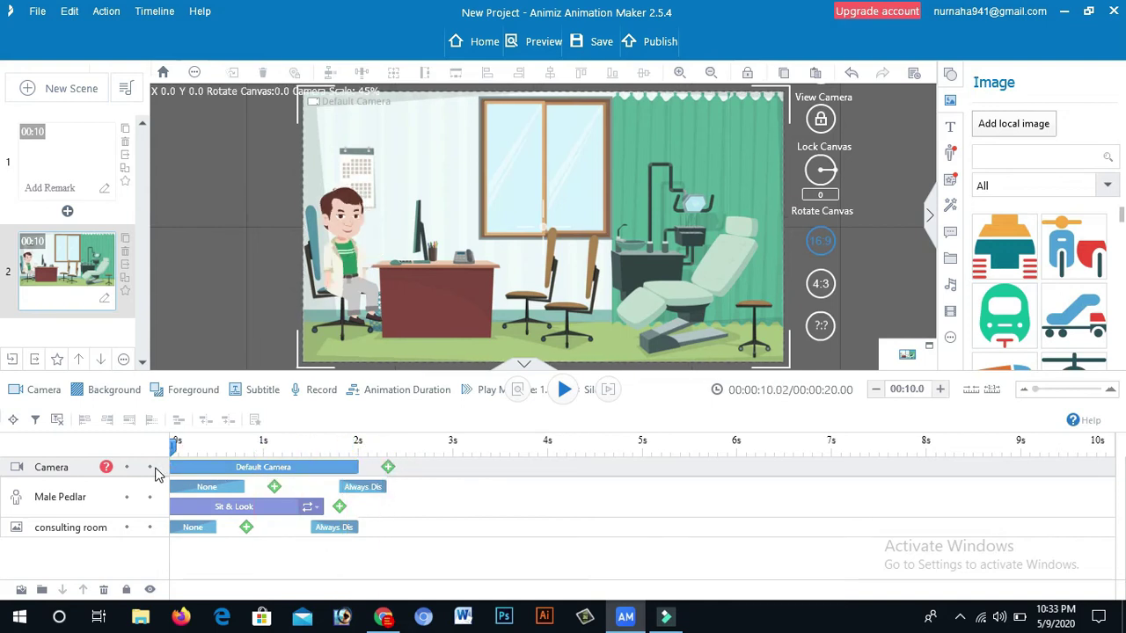
{"action": "left_click", "coordinate": [564, 390]}
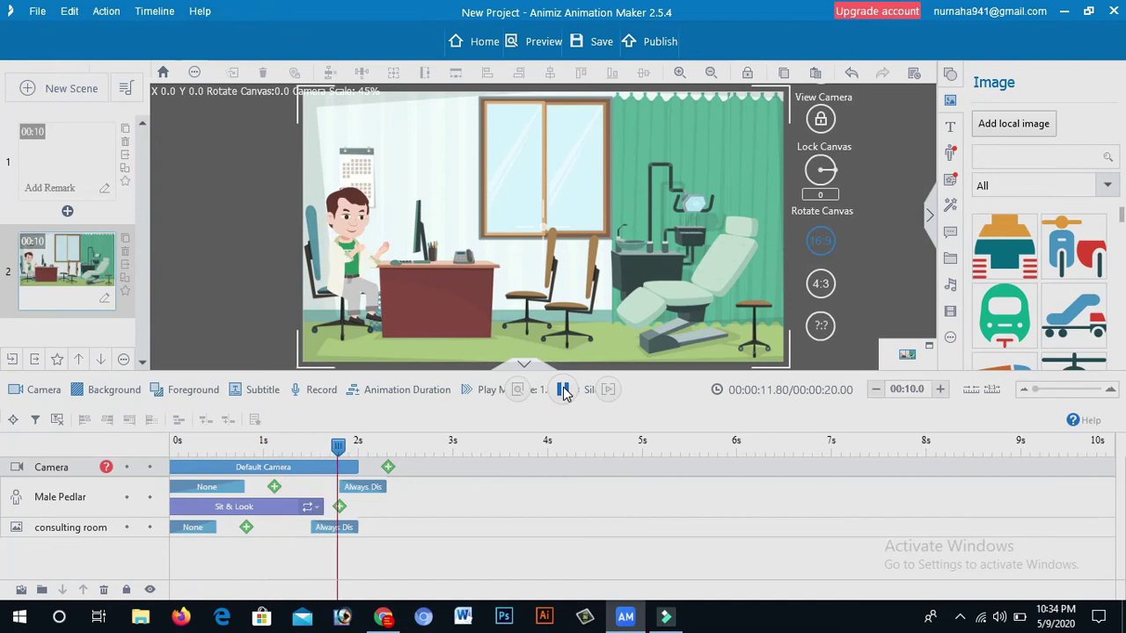
{"action": "left_click", "coordinate": [564, 389]}
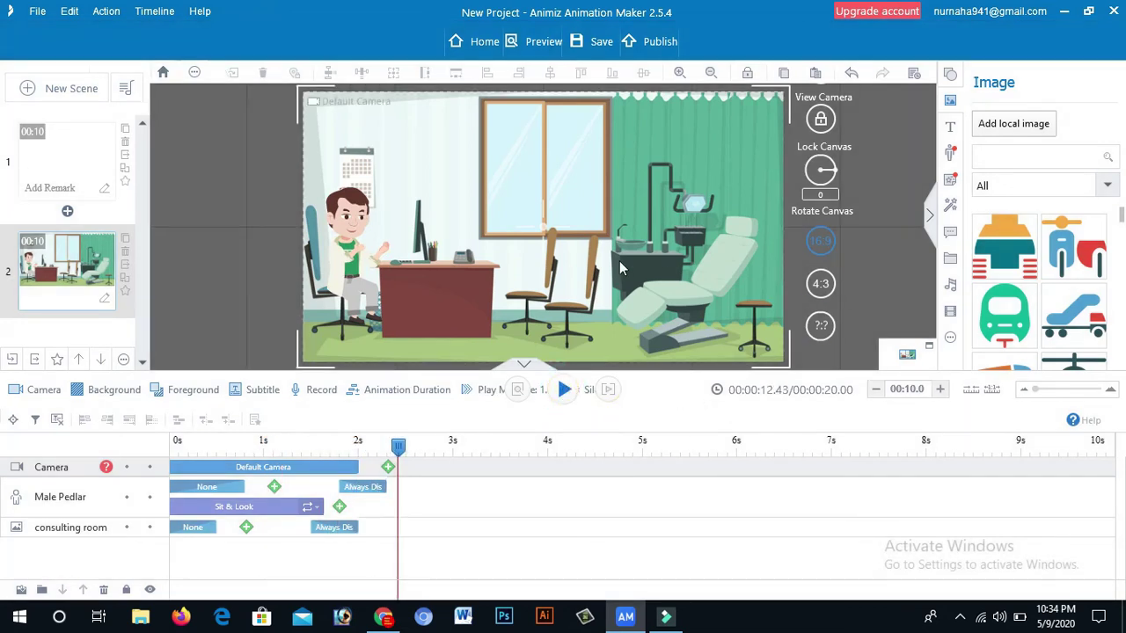
Add the Nurse character with the Sad action and place her at the room's right edge beside the dental chair.
{"action": "left_click", "coordinate": [950, 154]}
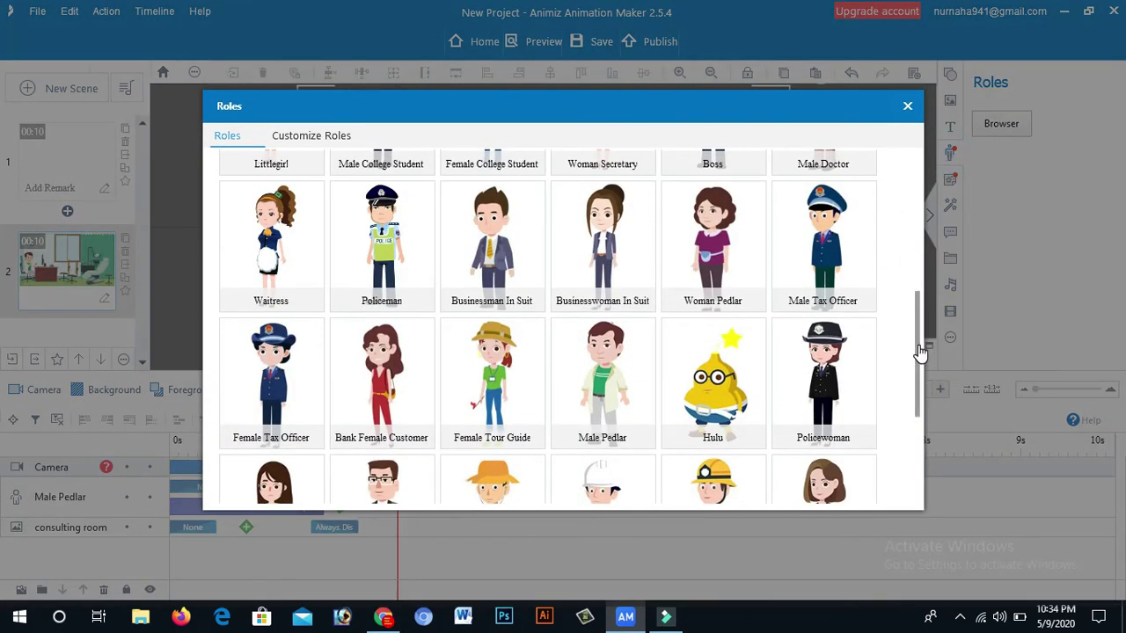
{"action": "left_click_drag", "start_coordinate": [919, 351], "coordinate": [920, 214]}
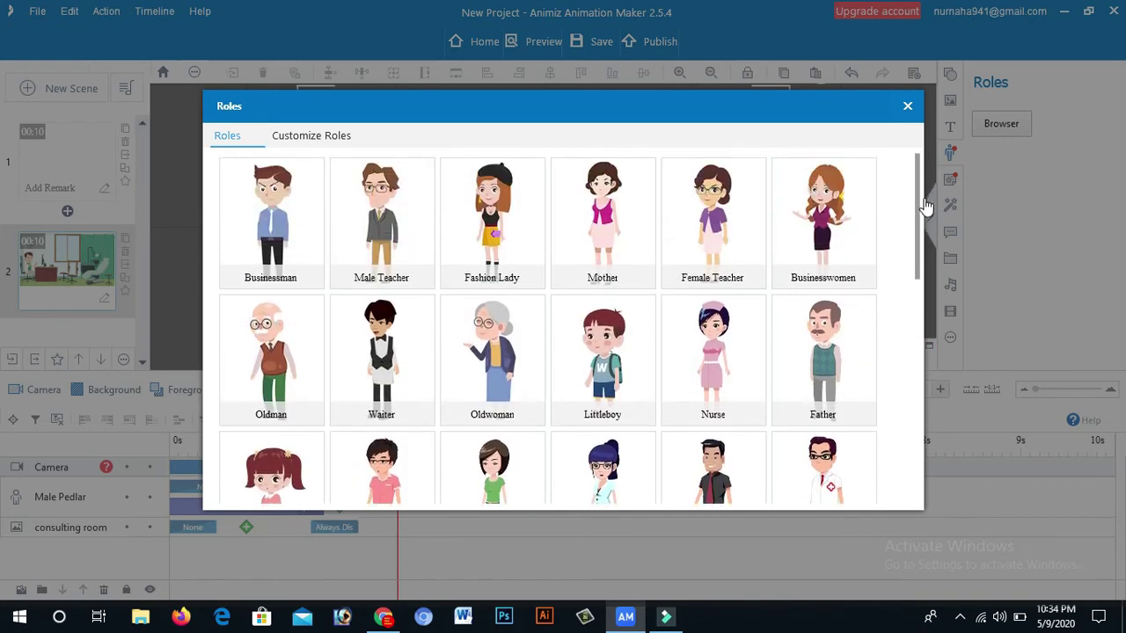
{"action": "left_click", "coordinate": [717, 376]}
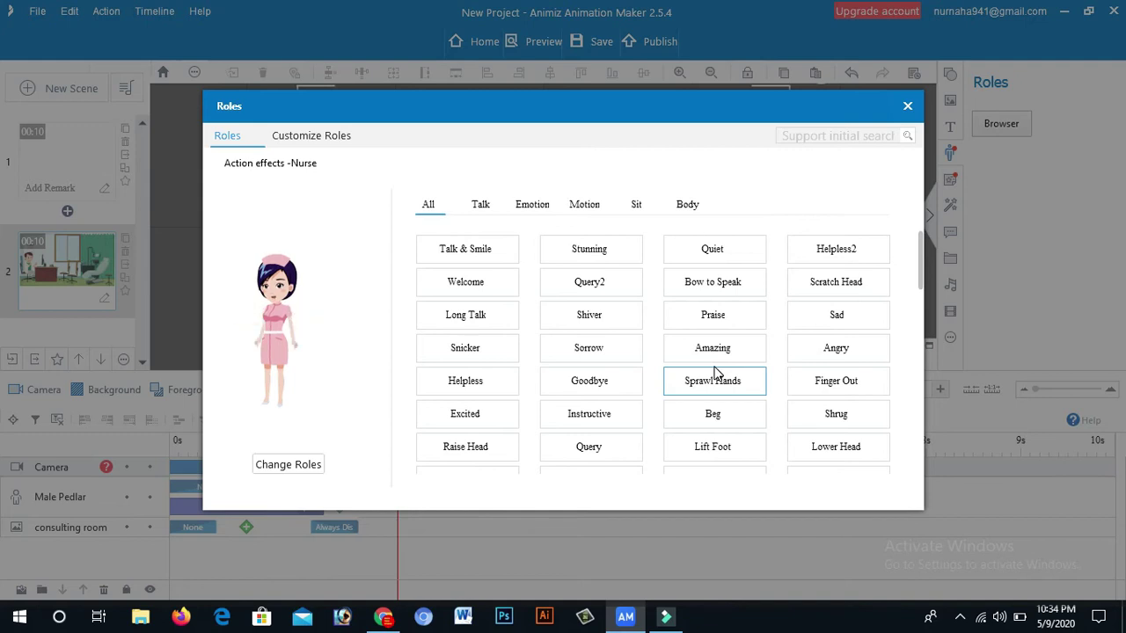
{"action": "left_click", "coordinate": [462, 251]}
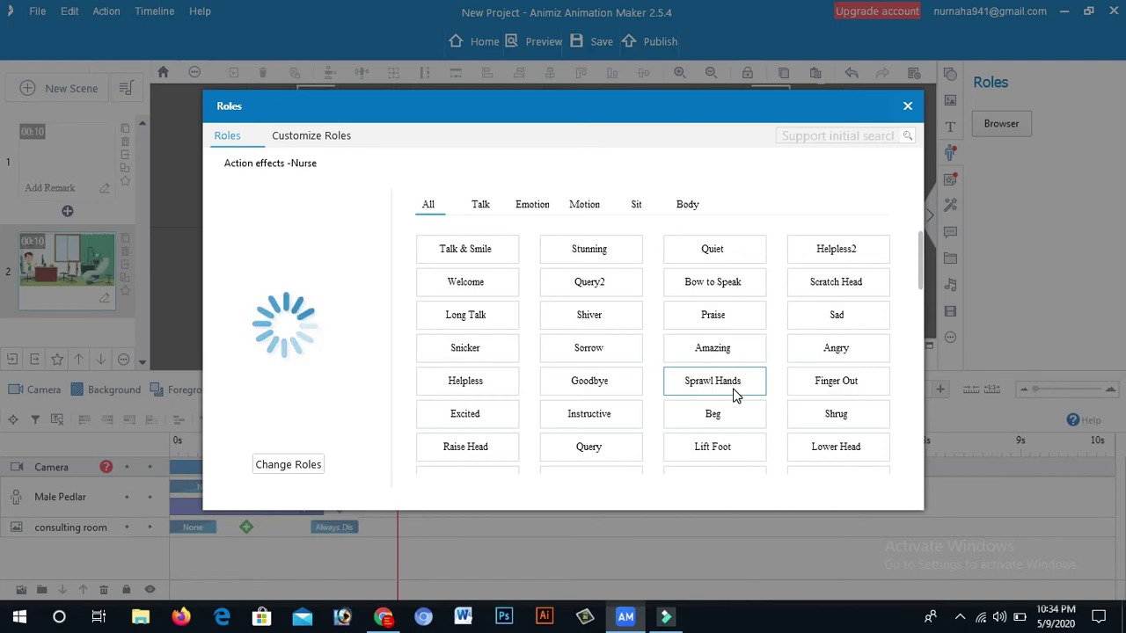
{"action": "left_click", "coordinate": [835, 317]}
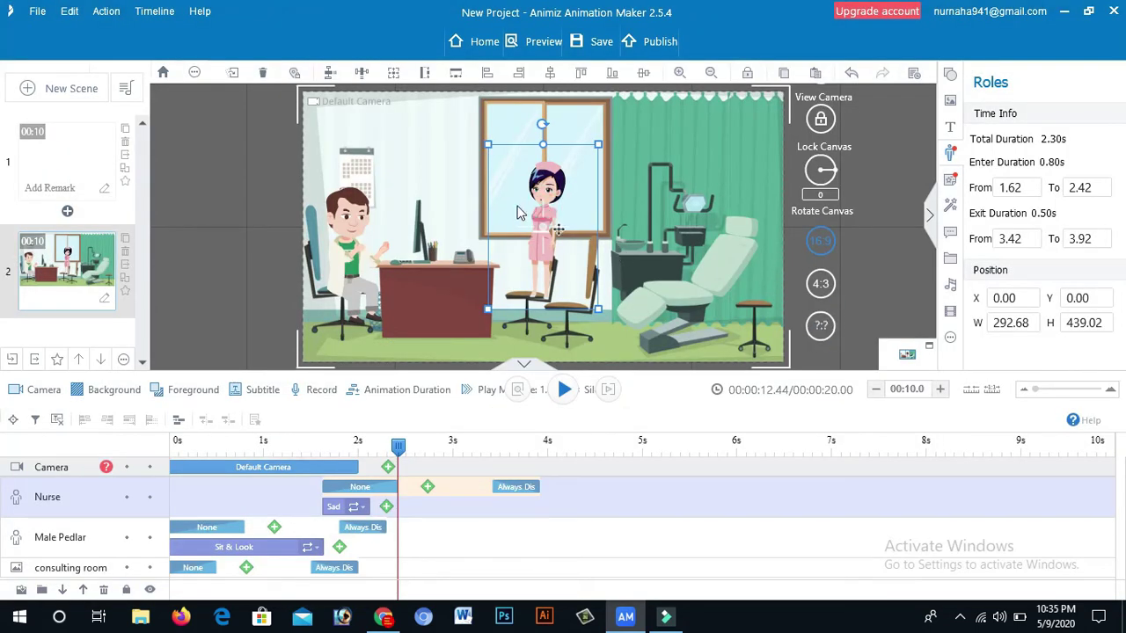
{"action": "left_click_drag", "start_coordinate": [590, 208], "coordinate": [764, 268]}
Try flipping the Nurse vertically, followed by a horizontal flip.
{"action": "right_click", "coordinate": [765, 258]}
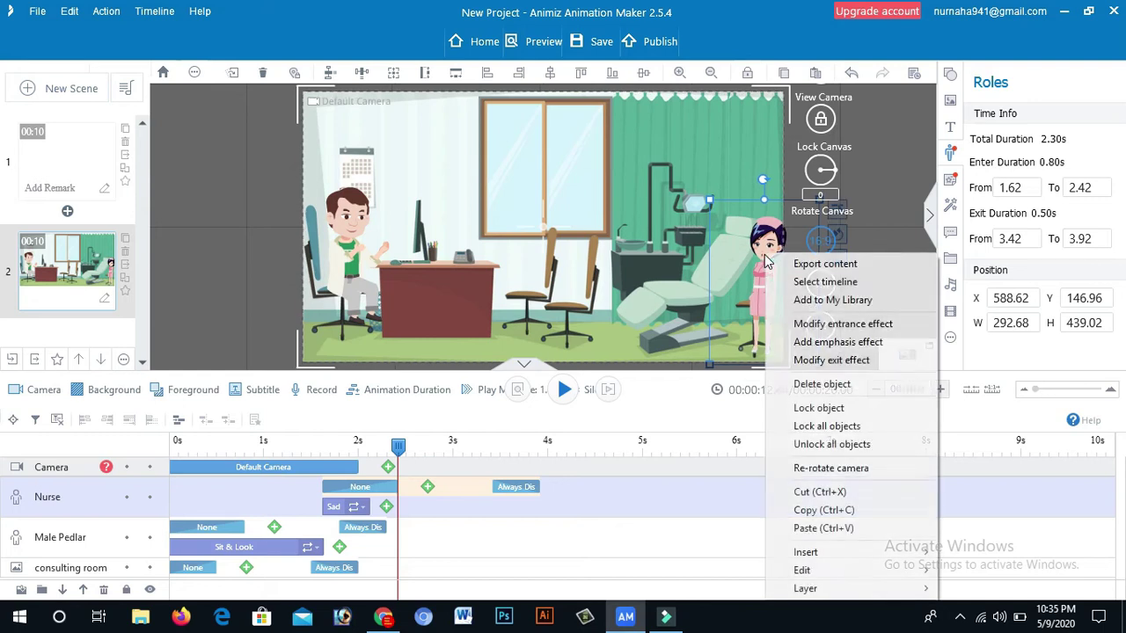
{"action": "mouse_move", "coordinate": [819, 574]}
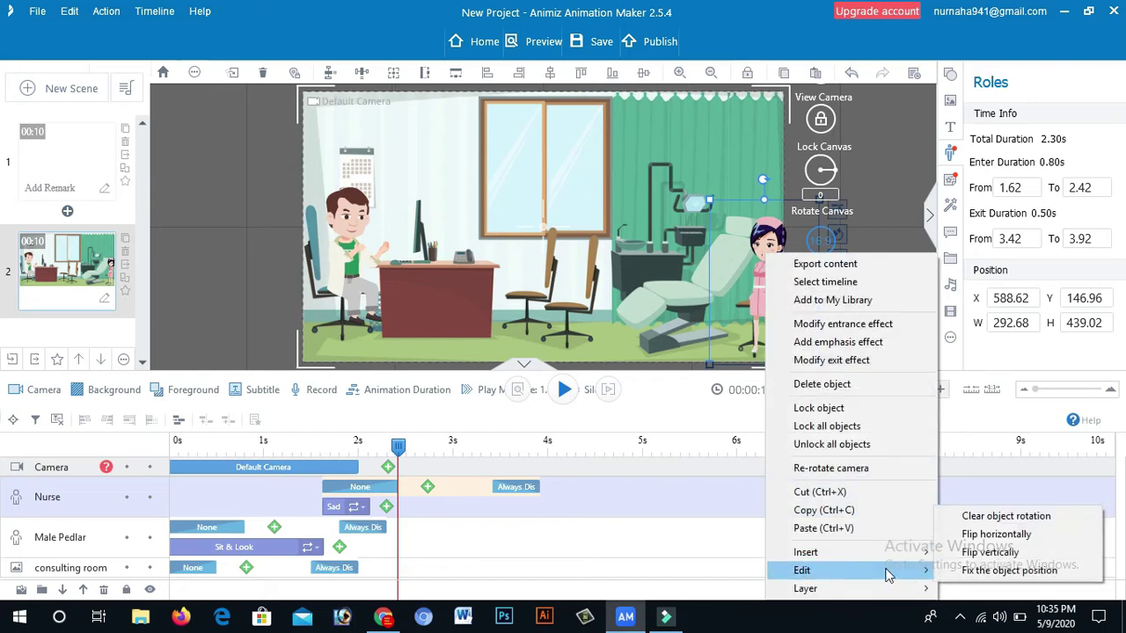
{"action": "left_click", "coordinate": [973, 554]}
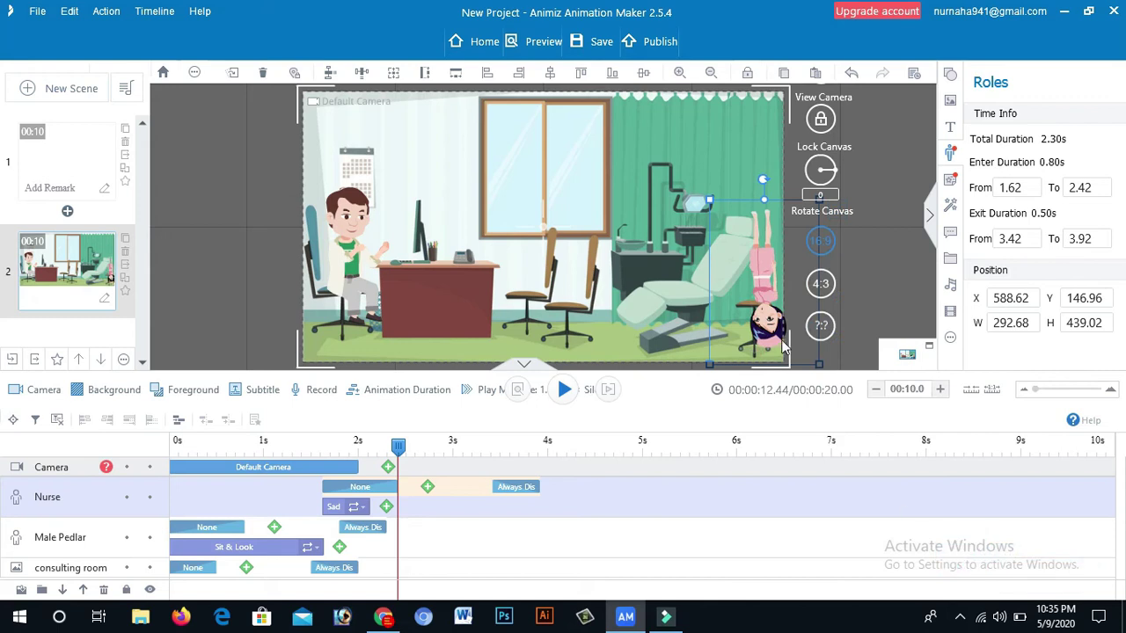
{"action": "right_click", "coordinate": [737, 315]}
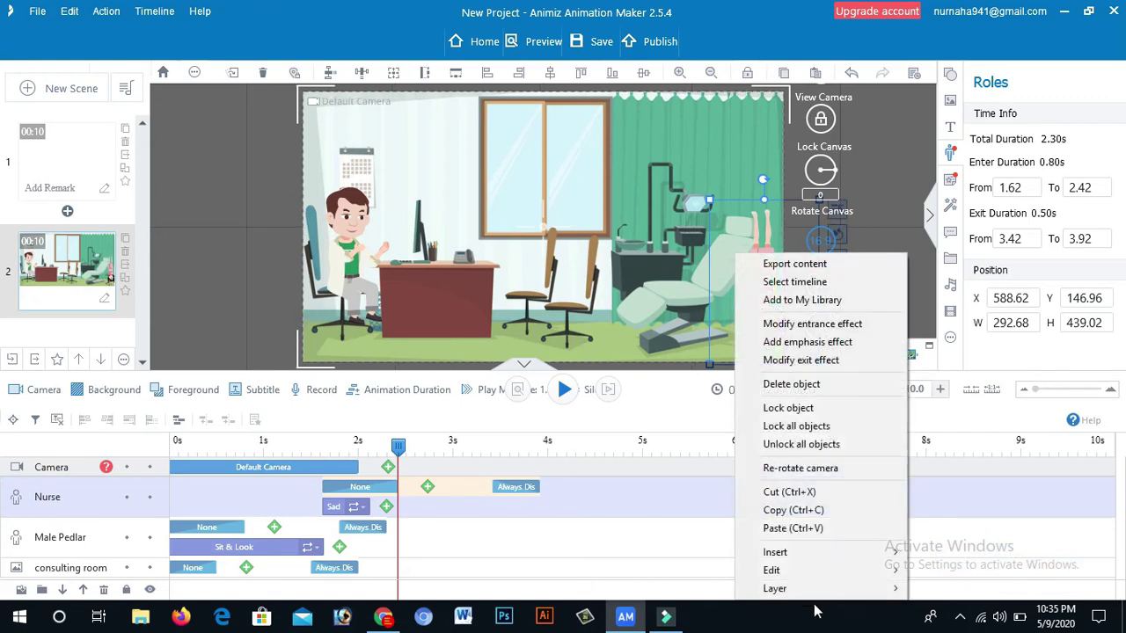
{"action": "mouse_move", "coordinate": [840, 573]}
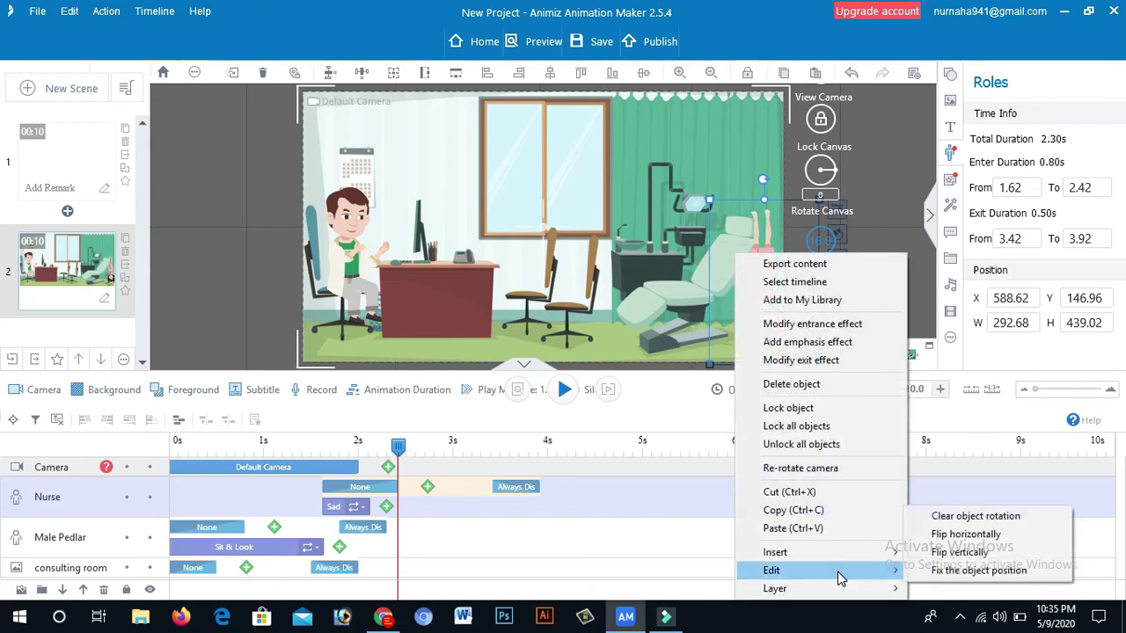
{"action": "left_click", "coordinate": [925, 537]}
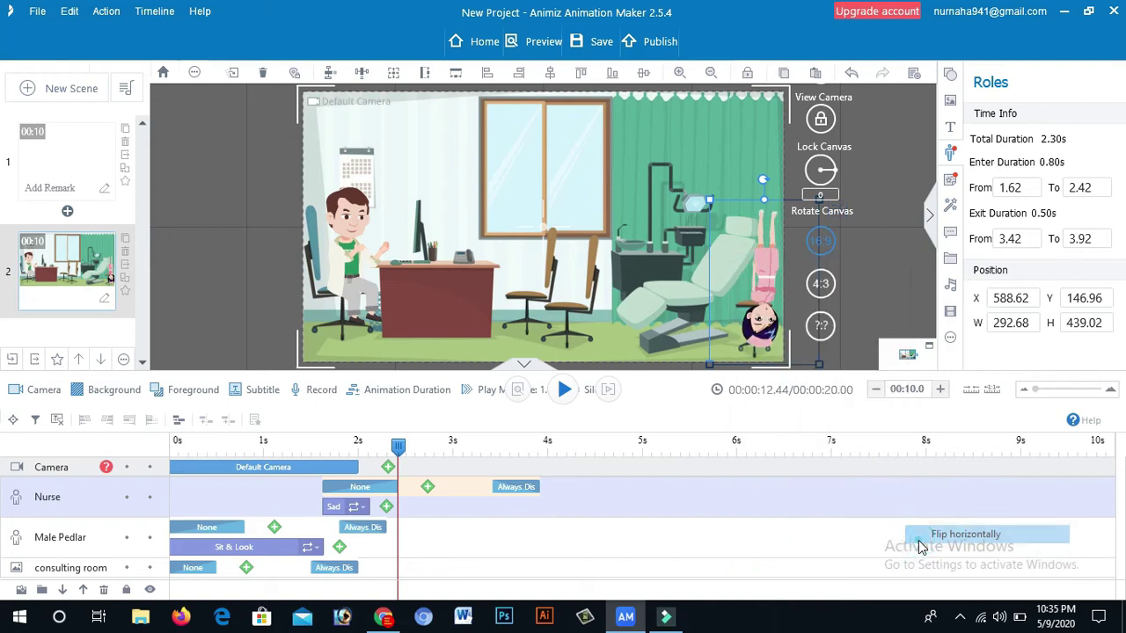
Reverse both flips by flipping the Nurse horizontally and vertically again.
{"action": "right_click", "coordinate": [757, 338]}
{"action": "mouse_move", "coordinate": [877, 573]}
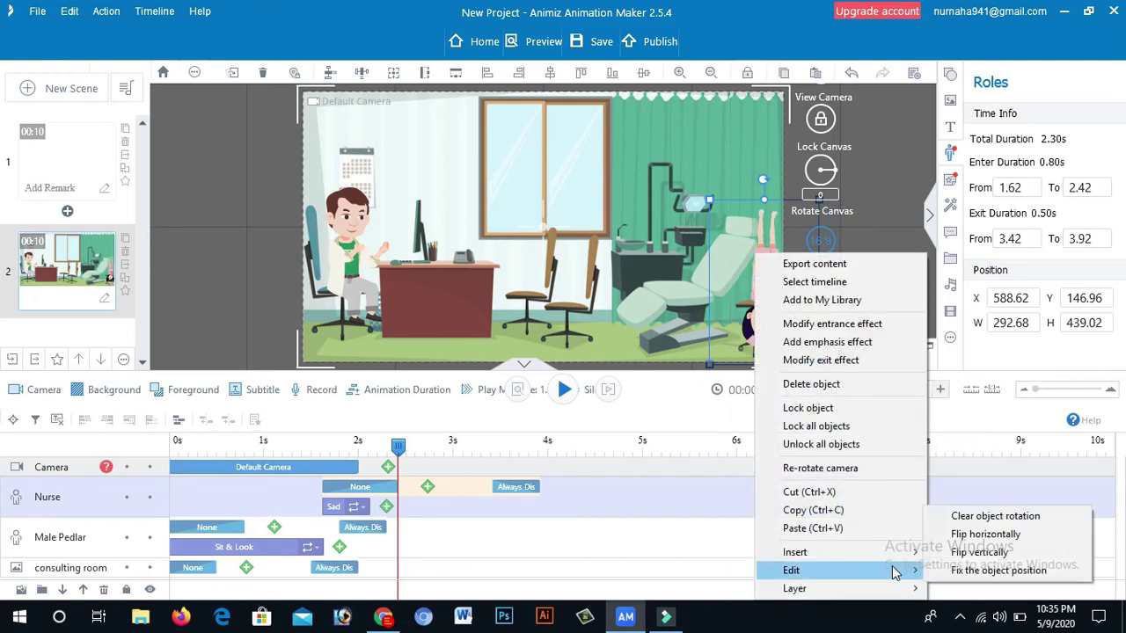
{"action": "left_click", "coordinate": [983, 537]}
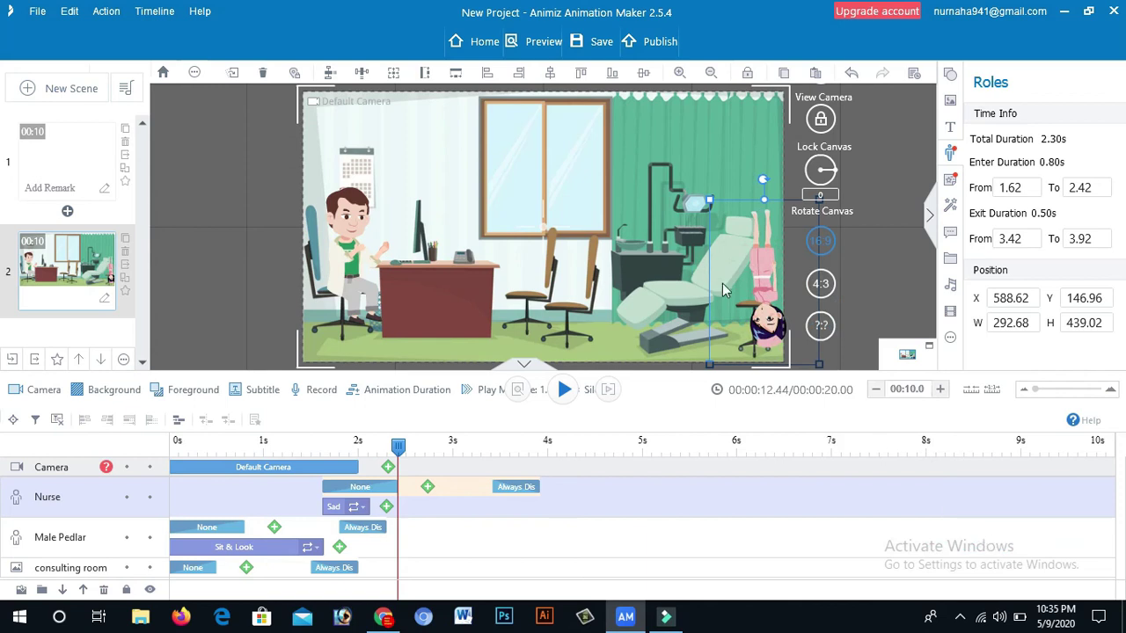
{"action": "right_click", "coordinate": [754, 299]}
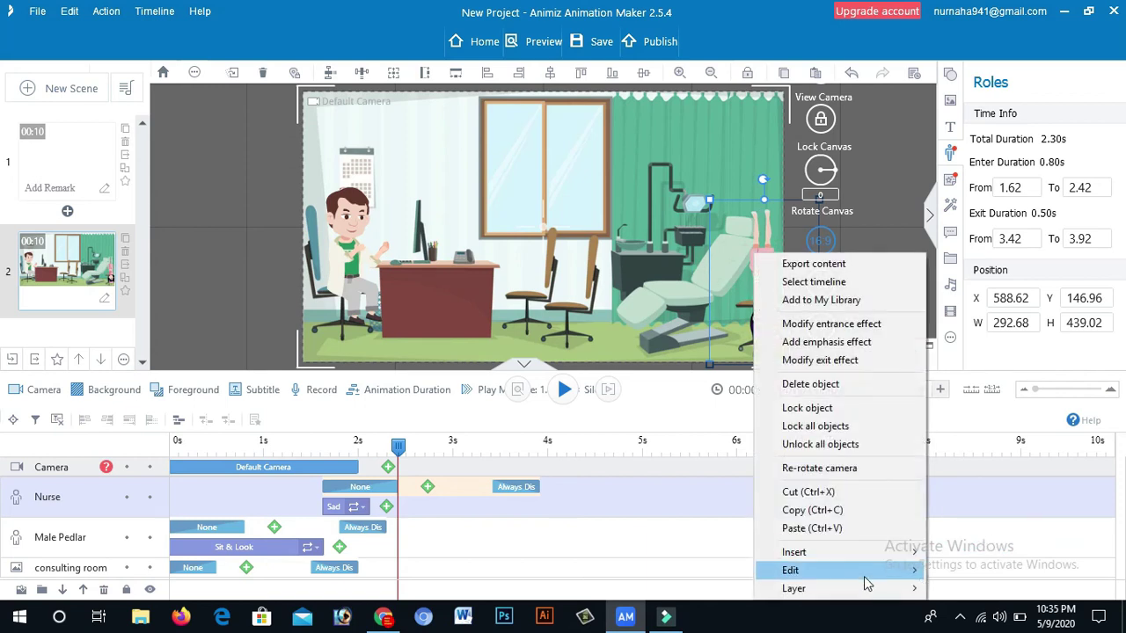
{"action": "mouse_move", "coordinate": [872, 579]}
{"action": "left_click", "coordinate": [972, 557]}
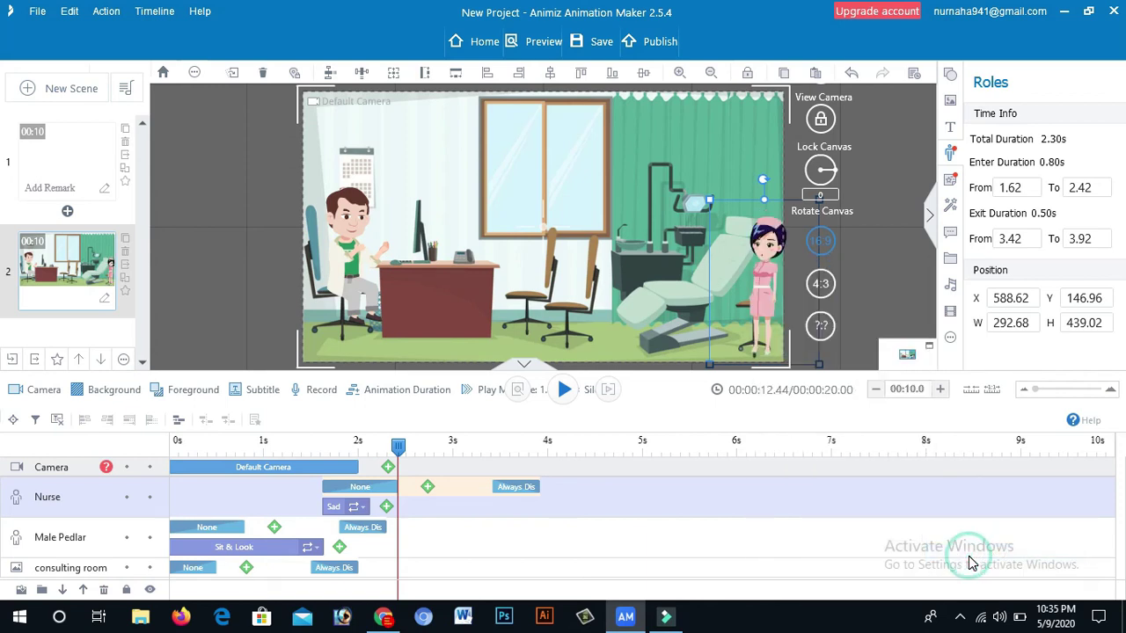
Fix the Nurse's object position, flipping her vertically once before and once after so she stands upright.
{"action": "right_click", "coordinate": [757, 340]}
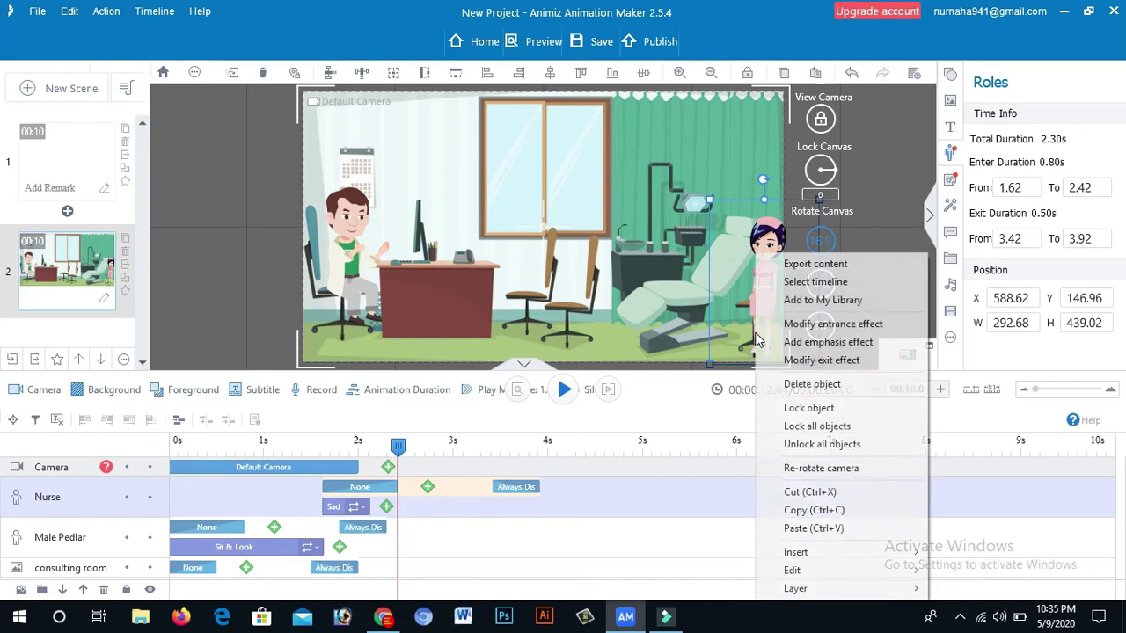
{"action": "mouse_move", "coordinate": [897, 578]}
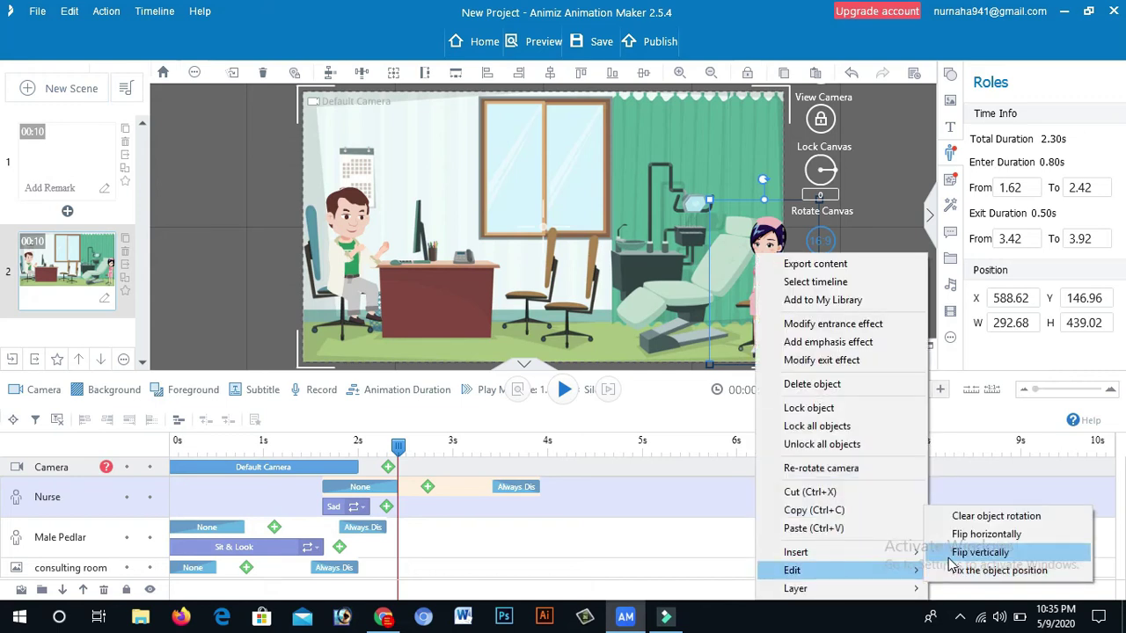
{"action": "left_click", "coordinate": [976, 552]}
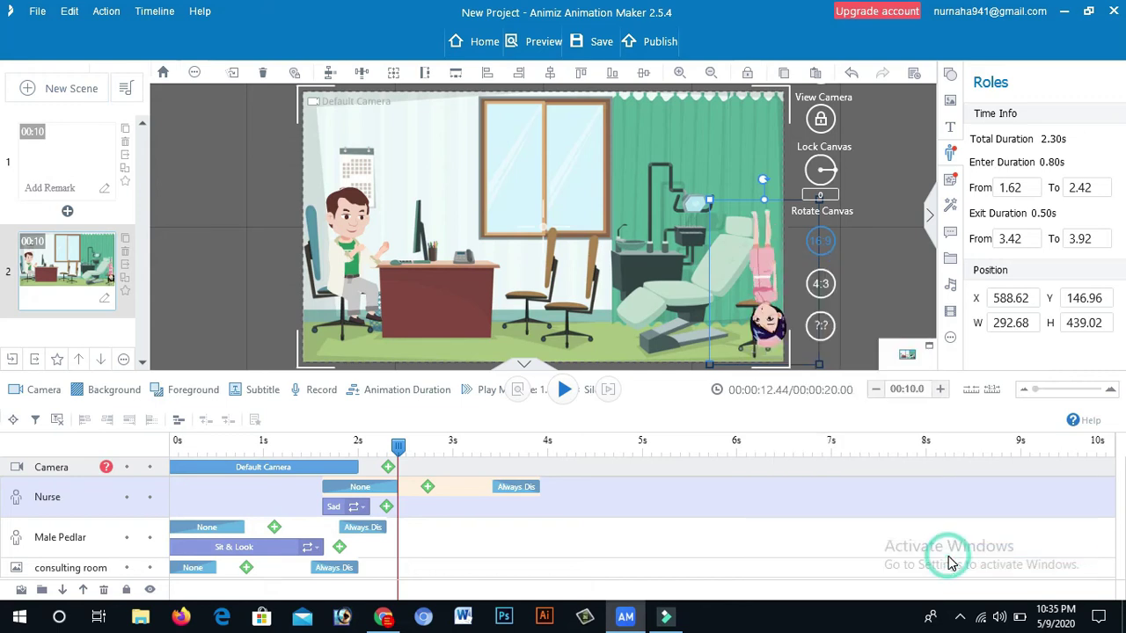
{"action": "right_click", "coordinate": [763, 337]}
{"action": "mouse_move", "coordinate": [862, 573]}
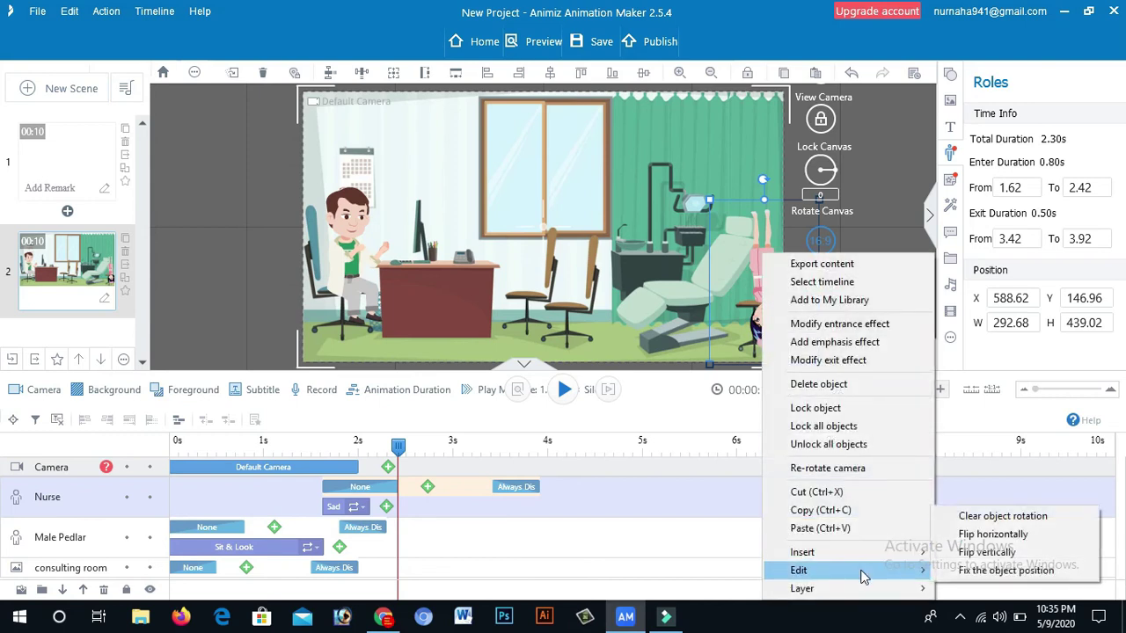
{"action": "left_click", "coordinate": [970, 572]}
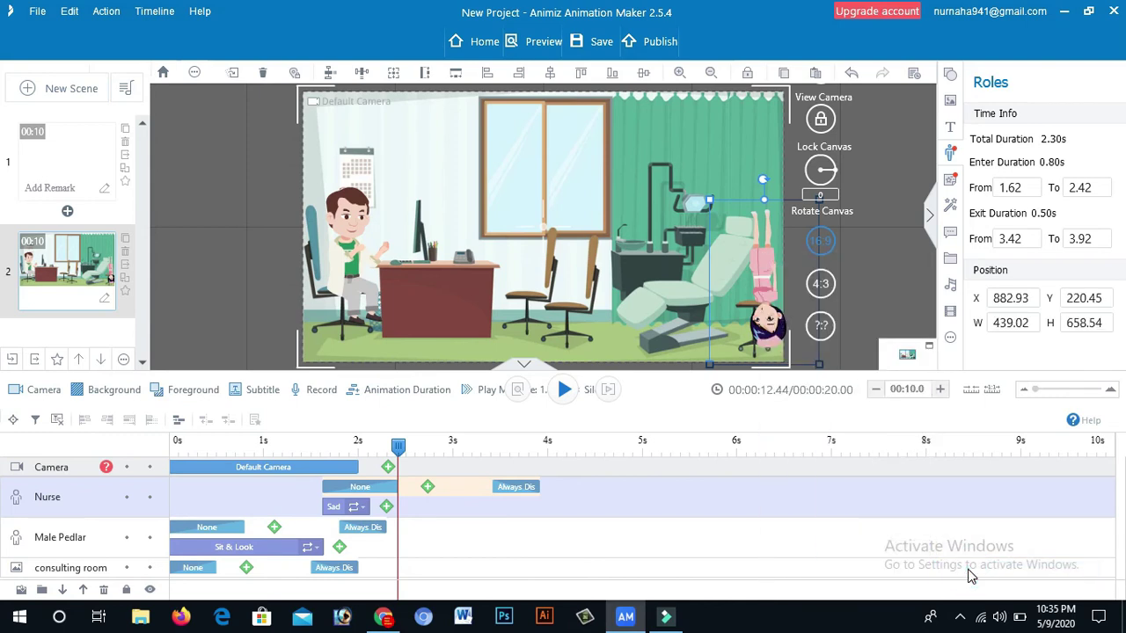
{"action": "right_click", "coordinate": [765, 327]}
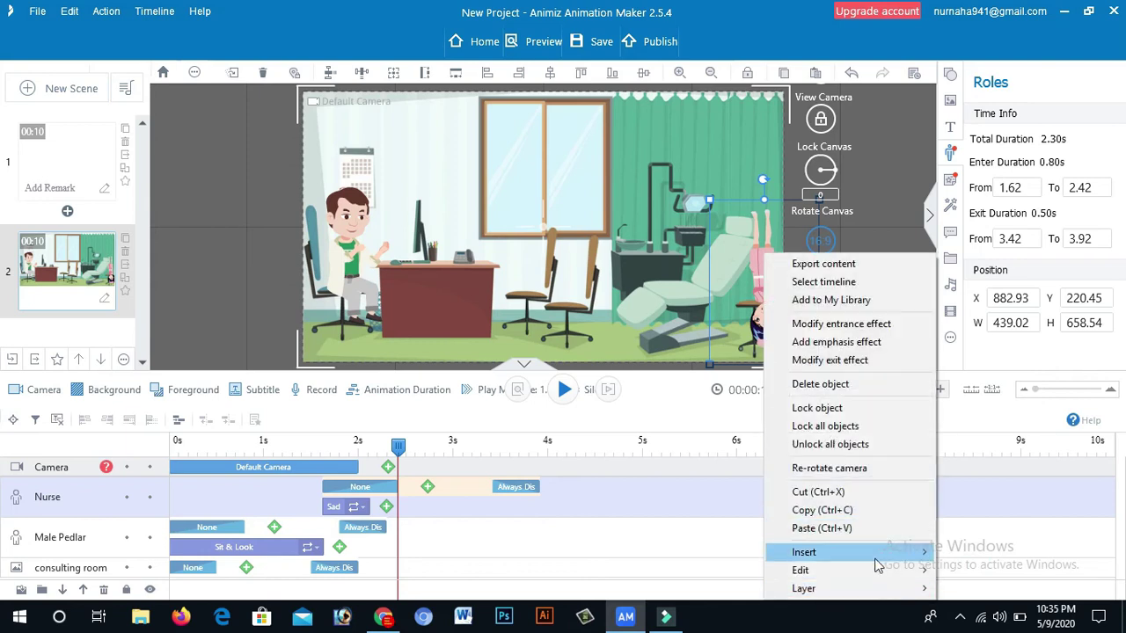
{"action": "mouse_move", "coordinate": [885, 570]}
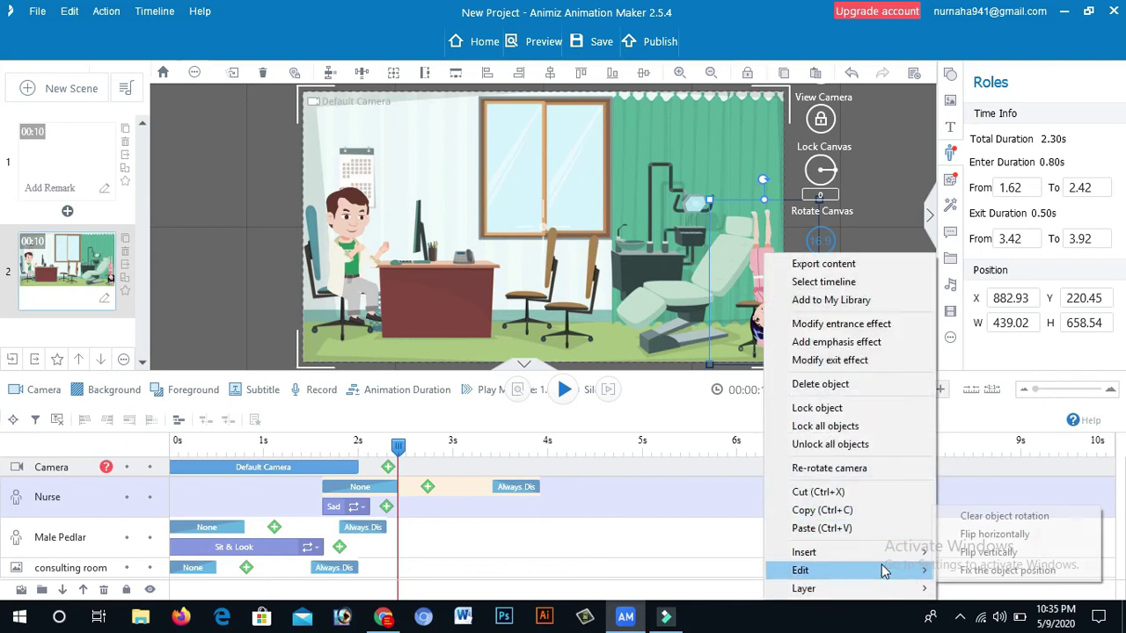
{"action": "left_click", "coordinate": [985, 554]}
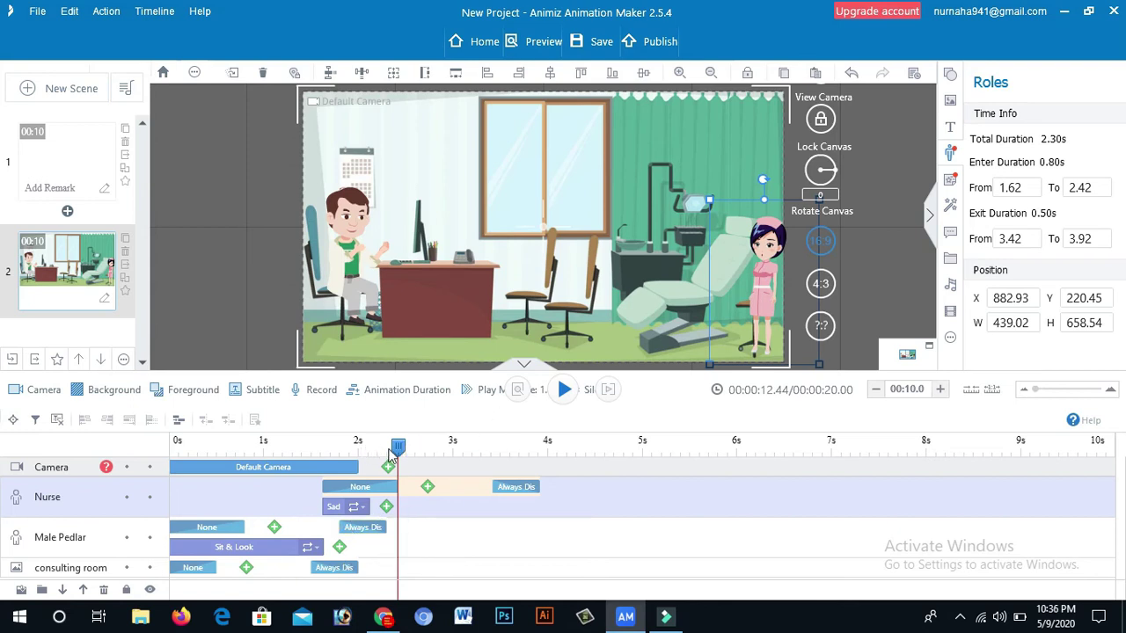
Play the scene from its start to check the Nurse's Sad action, pausing after about 3.5 seconds.
{"action": "left_click_drag", "start_coordinate": [398, 450], "coordinate": [163, 468]}
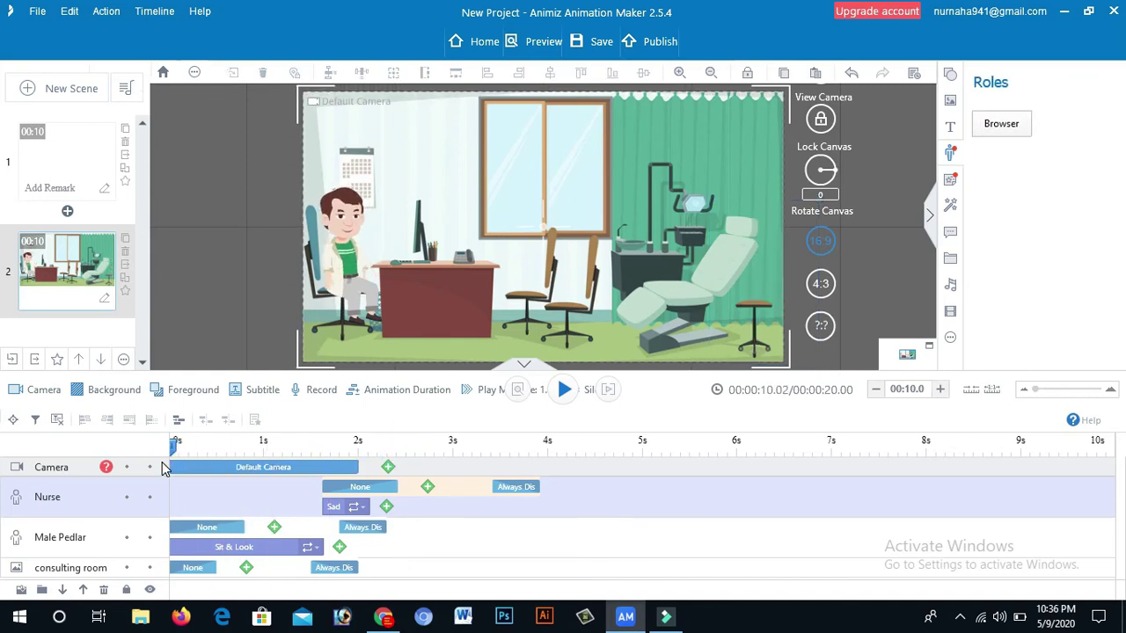
{"action": "left_click", "coordinate": [564, 390]}
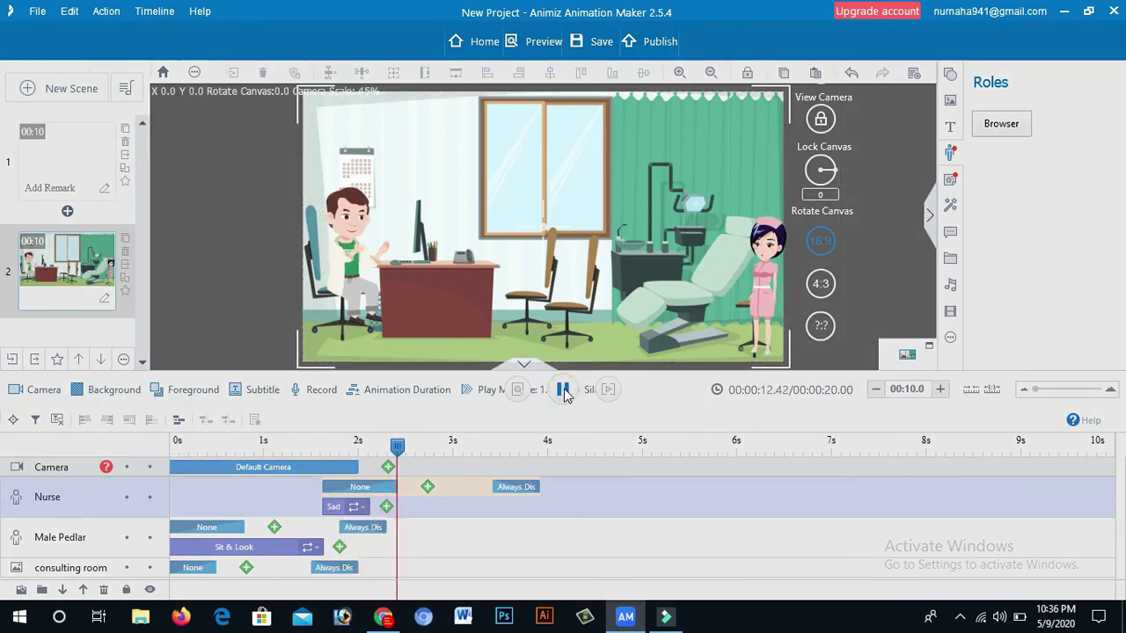
{"action": "left_click", "coordinate": [565, 392]}
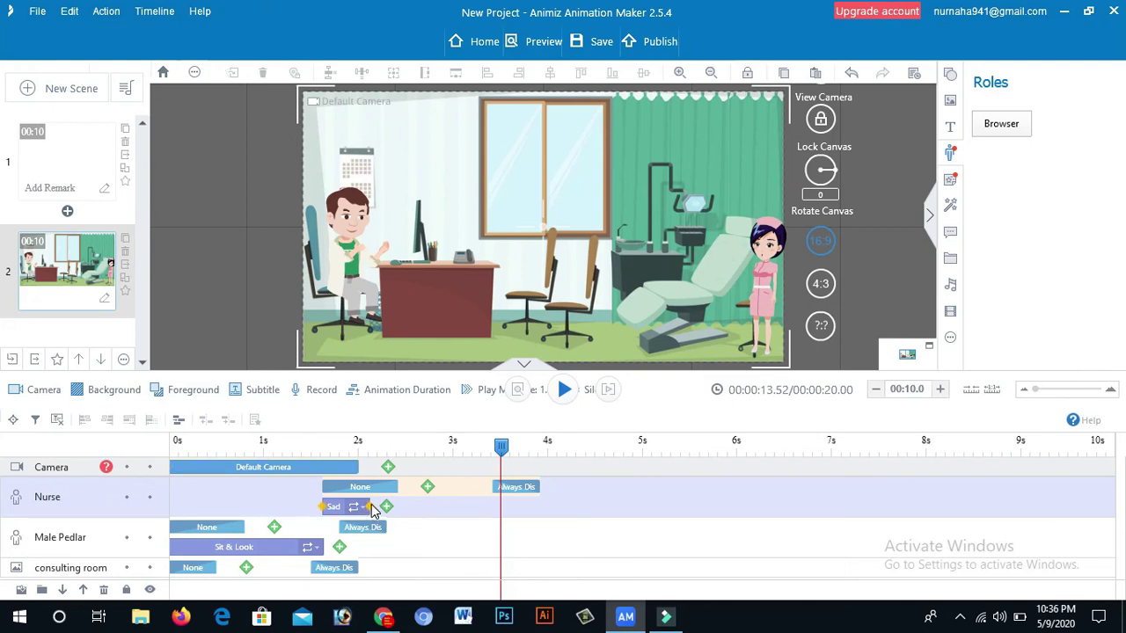
Extend the Nurse's Sad action to end at about 3.3 s and play the scene from its start.
{"action": "left_click_drag", "start_coordinate": [373, 510], "coordinate": [421, 520]}
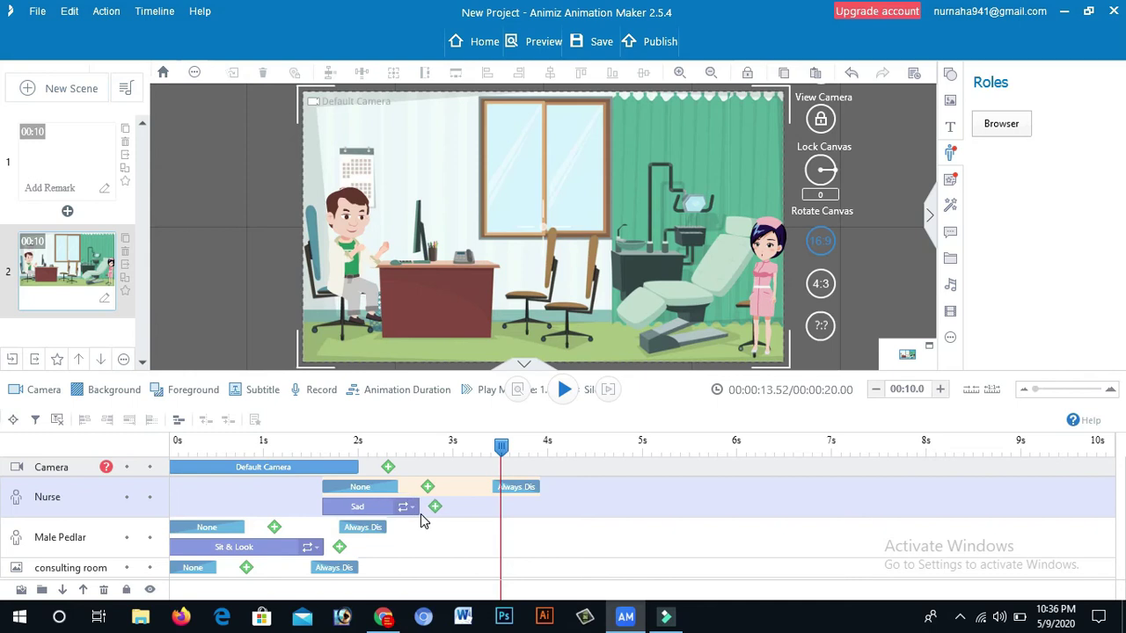
{"action": "left_click_drag", "start_coordinate": [500, 450], "coordinate": [359, 512]}
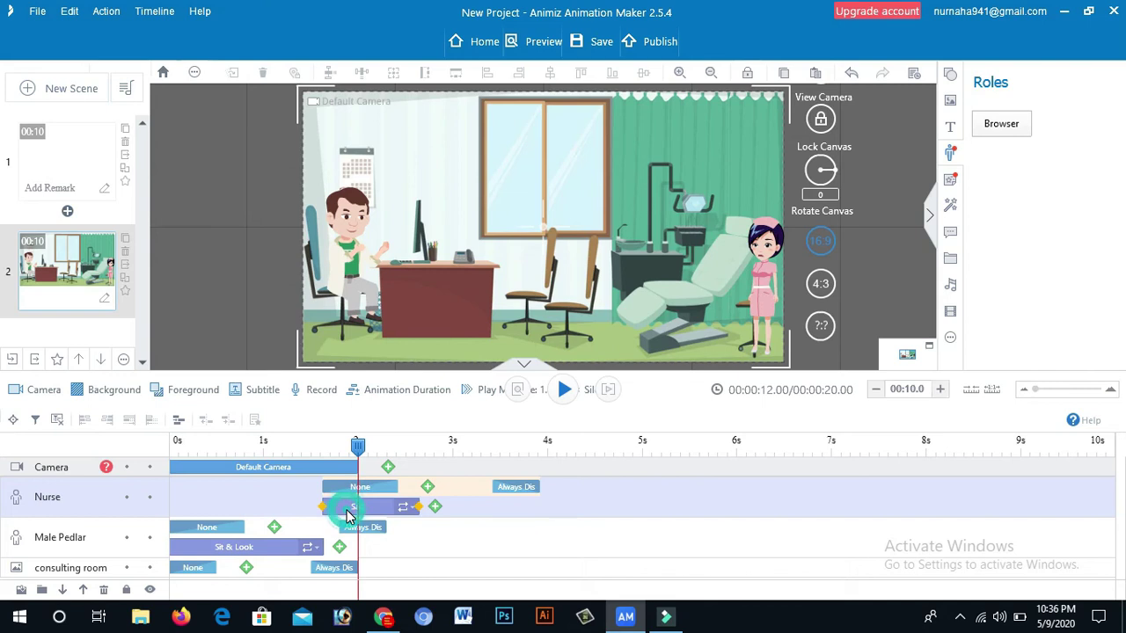
{"action": "left_click", "coordinate": [390, 510]}
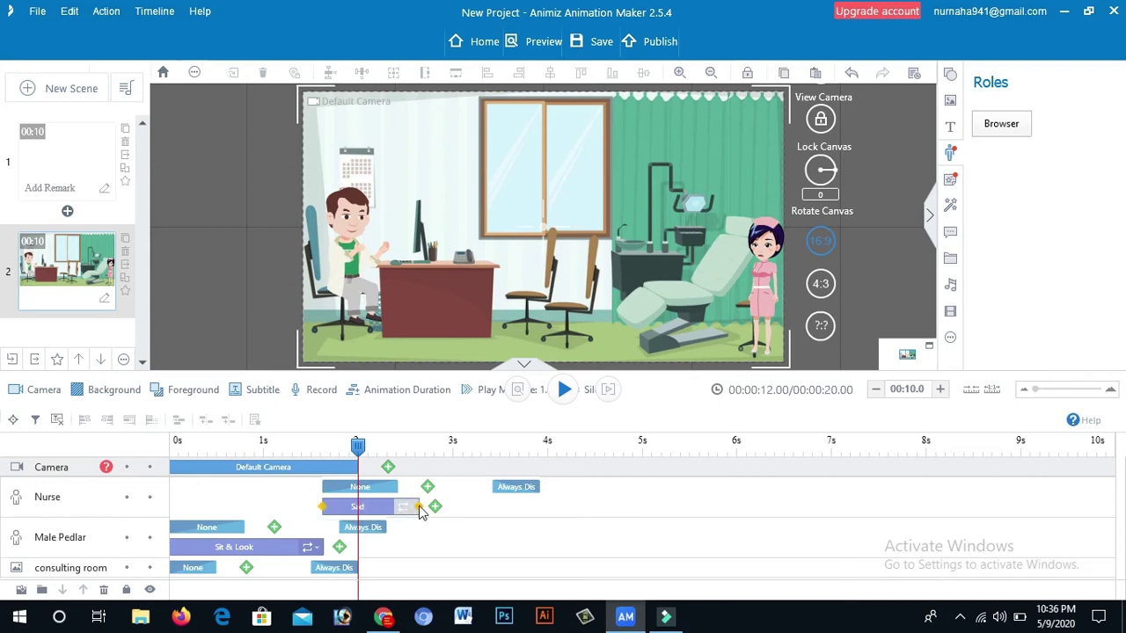
{"action": "mouse_move", "coordinate": [420, 508]}
{"action": "left_mouse_down"}
{"action": "mouse_move", "coordinate": [396, 510]}
{"action": "mouse_move", "coordinate": [406, 510]}
{"action": "left_mouse_up"}
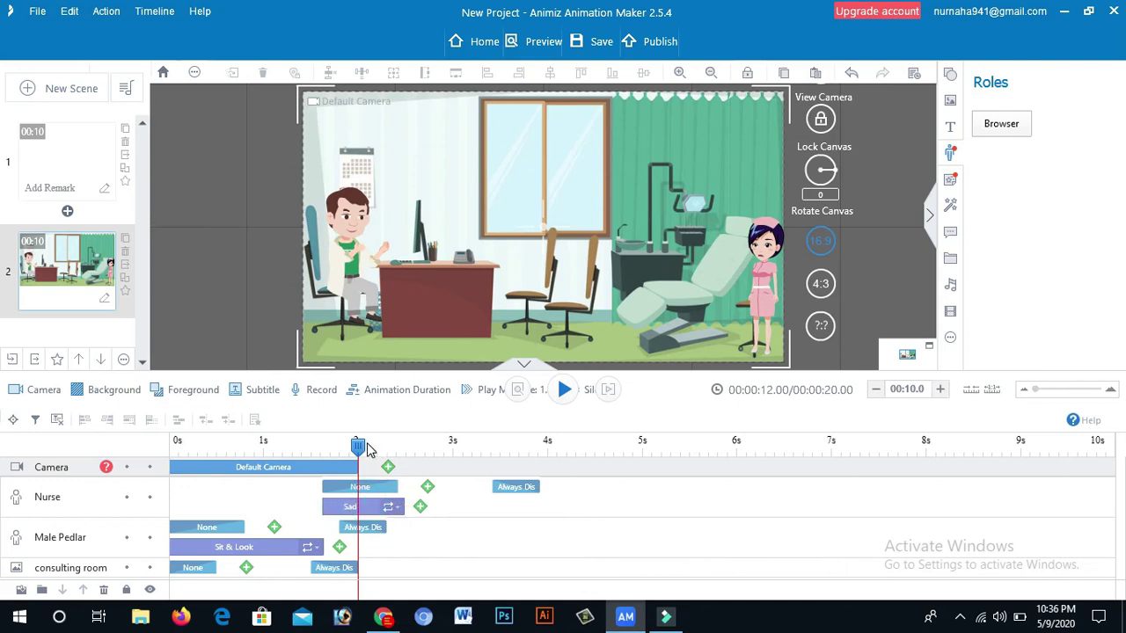
{"action": "left_click_drag", "start_coordinate": [357, 448], "coordinate": [173, 448]}
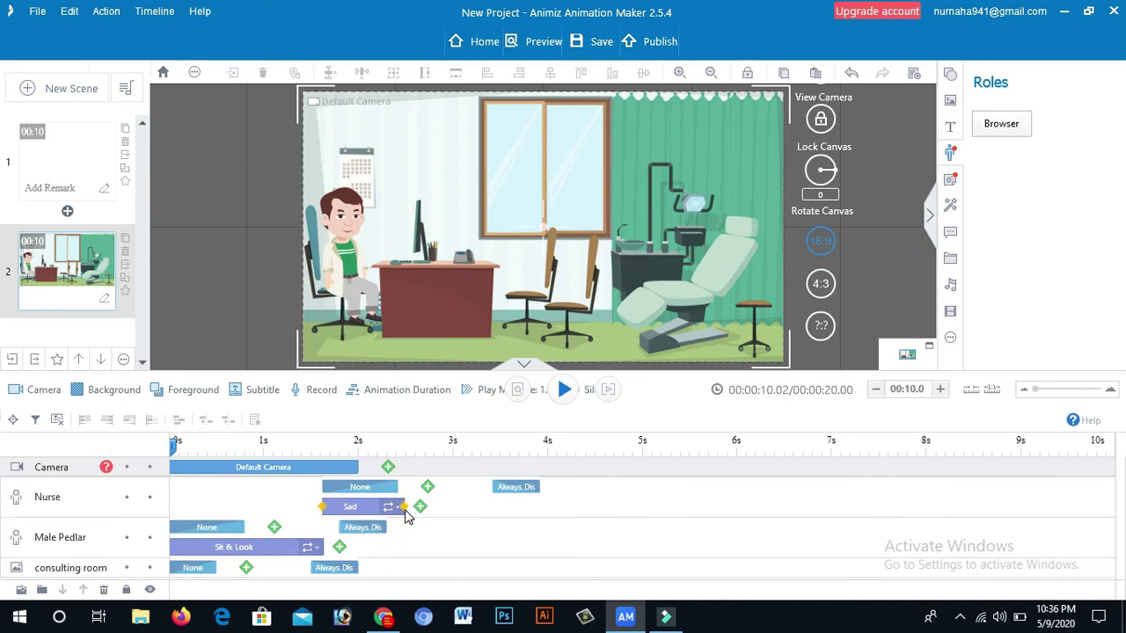
{"action": "left_click_drag", "start_coordinate": [407, 513], "coordinate": [488, 519]}
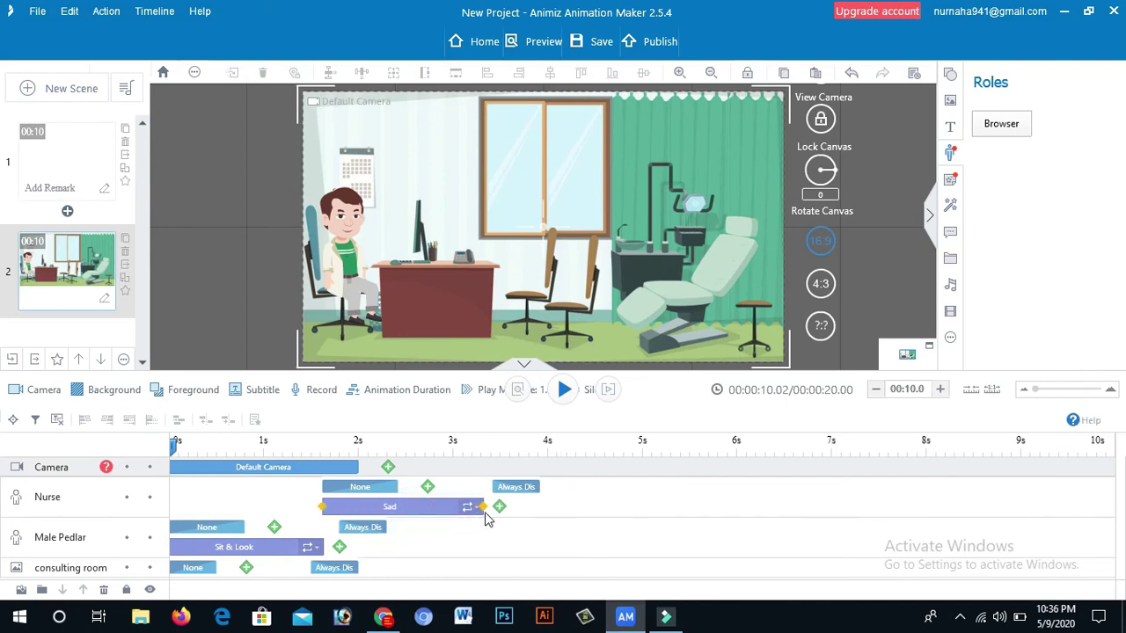
{"action": "left_click", "coordinate": [563, 389]}
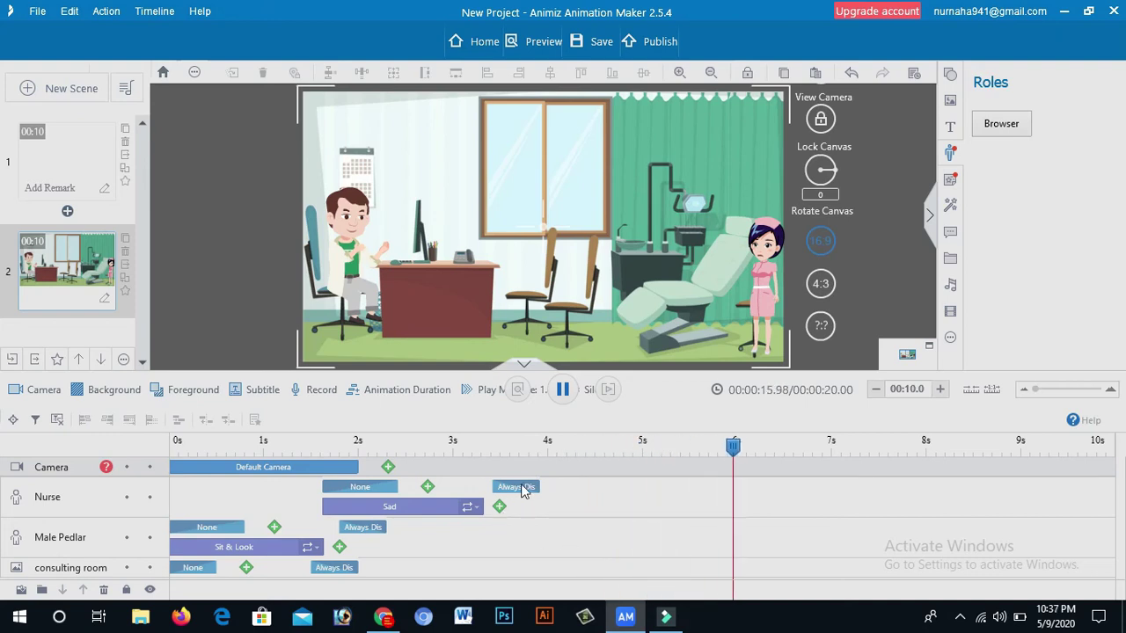
Add a Move effect with the Slow start&Slow stop curve preset between the Nurse's enter and exit effects.
{"action": "left_click", "coordinate": [428, 486]}
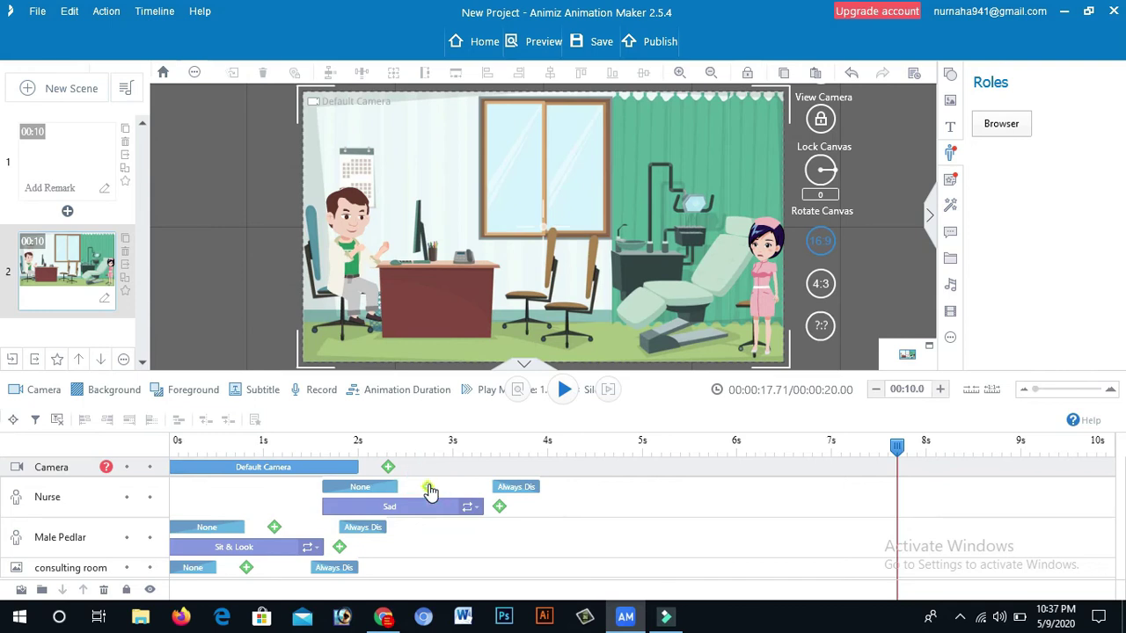
{"action": "left_click", "coordinate": [428, 488]}
{"action": "left_click", "coordinate": [428, 488]}
{"action": "left_click", "coordinate": [428, 488]}
{"action": "left_click", "coordinate": [98, 139]}
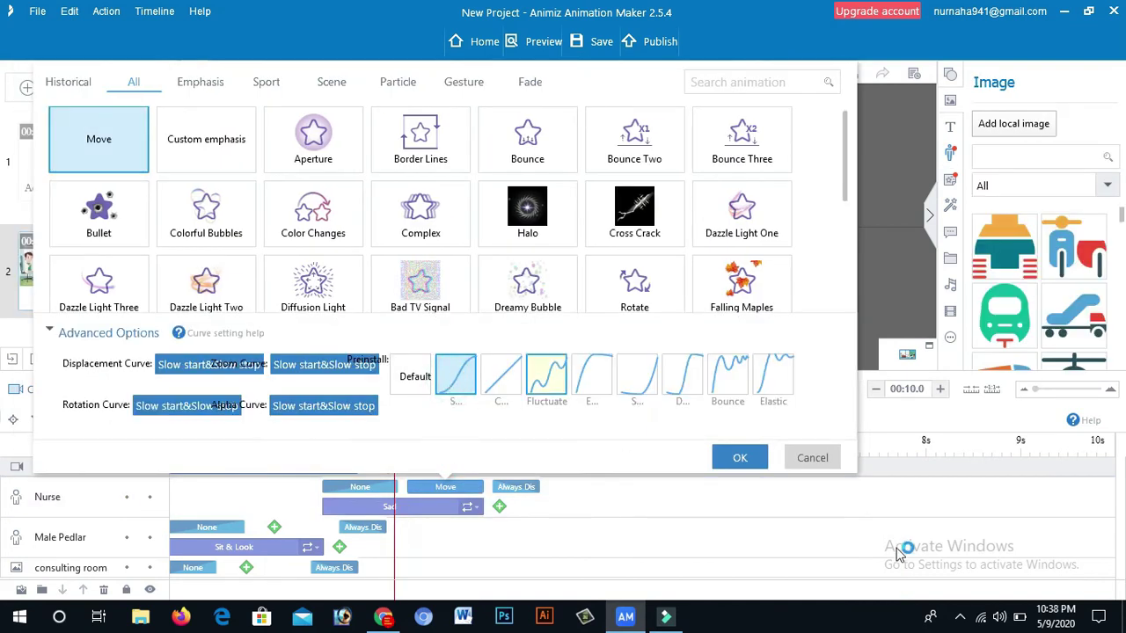
{"action": "left_click", "coordinate": [739, 458]}
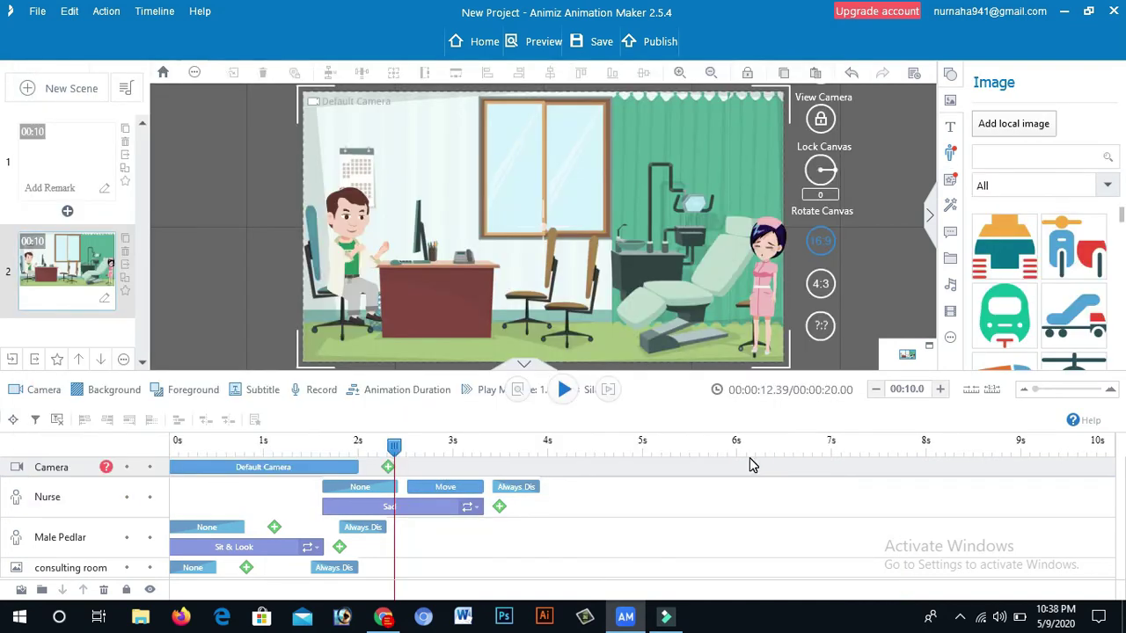
Check the Nurse and her Move effect with the playhead at about 2.1 s, and undo adding that effect.
{"action": "left_click", "coordinate": [756, 284]}
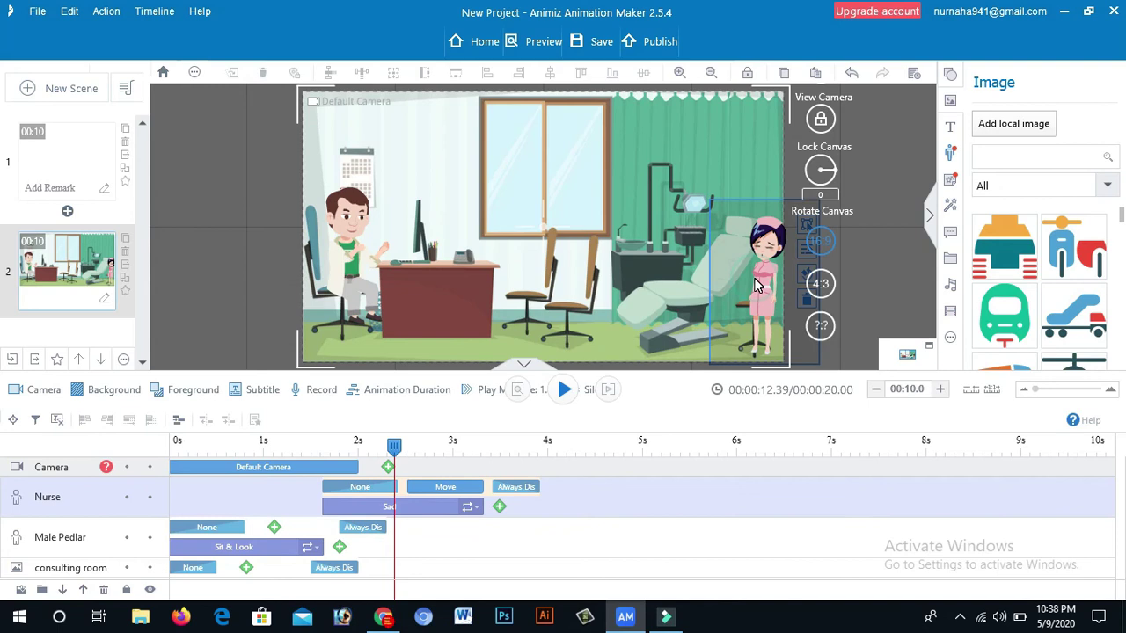
{"action": "left_click", "coordinate": [569, 270]}
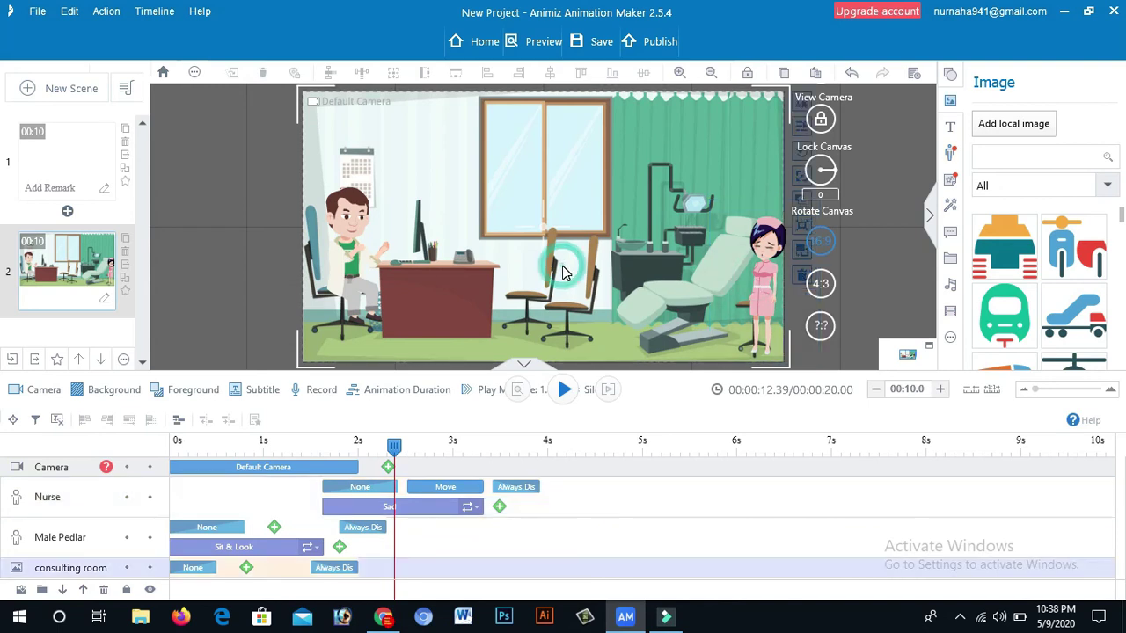
{"action": "left_click", "coordinate": [445, 487]}
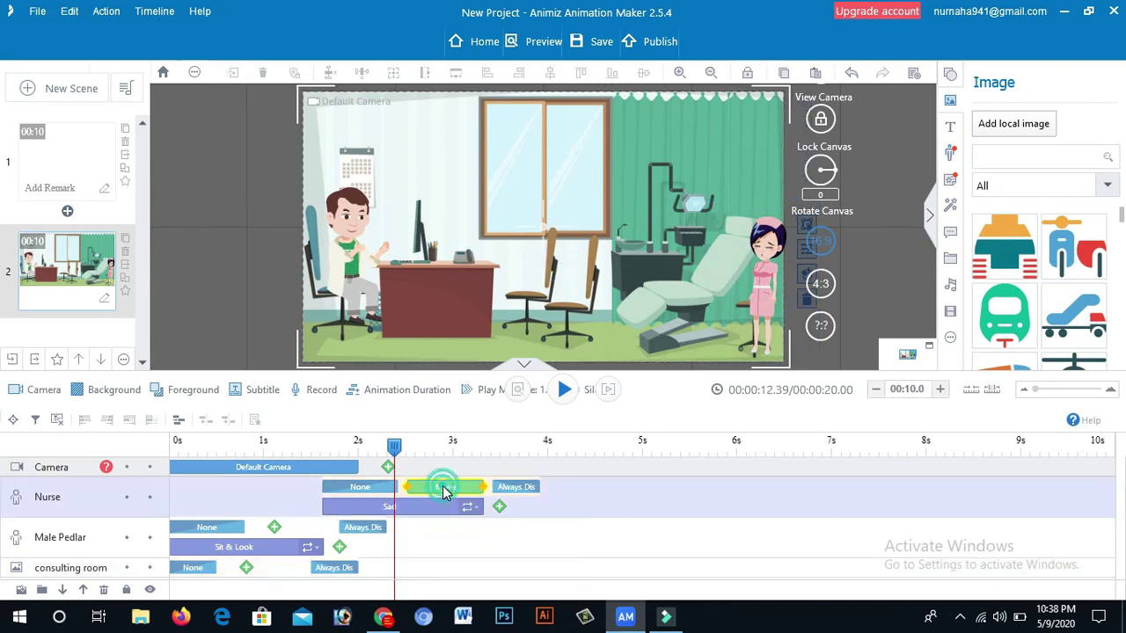
{"action": "left_click_drag", "start_coordinate": [393, 455], "coordinate": [365, 443]}
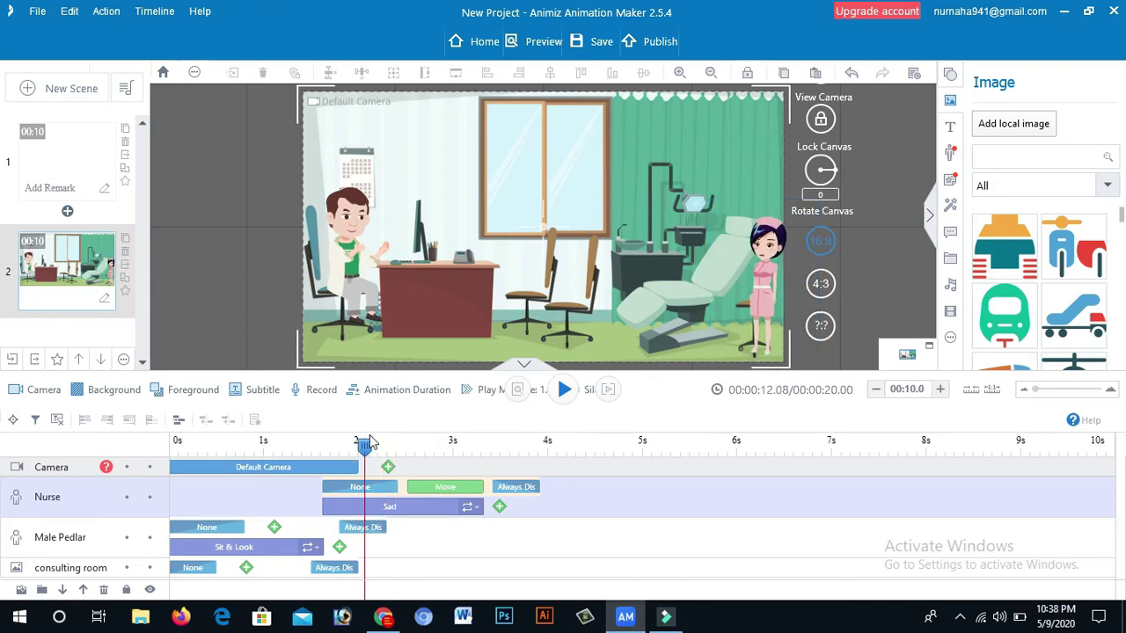
{"action": "left_click", "coordinate": [759, 349]}
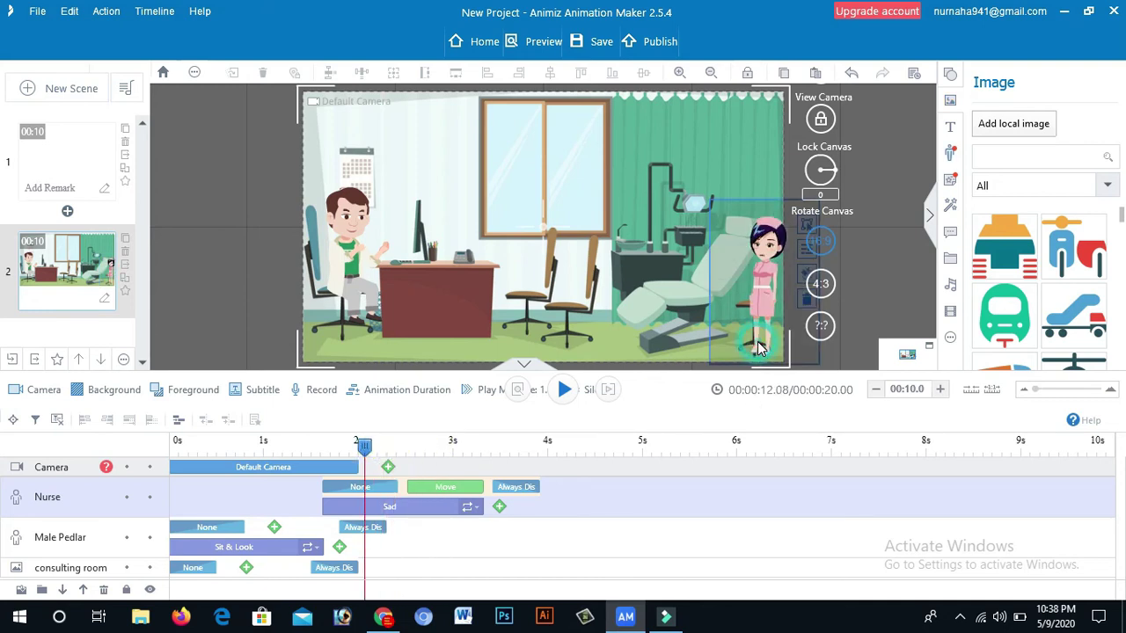
{"action": "left_click", "coordinate": [858, 363]}
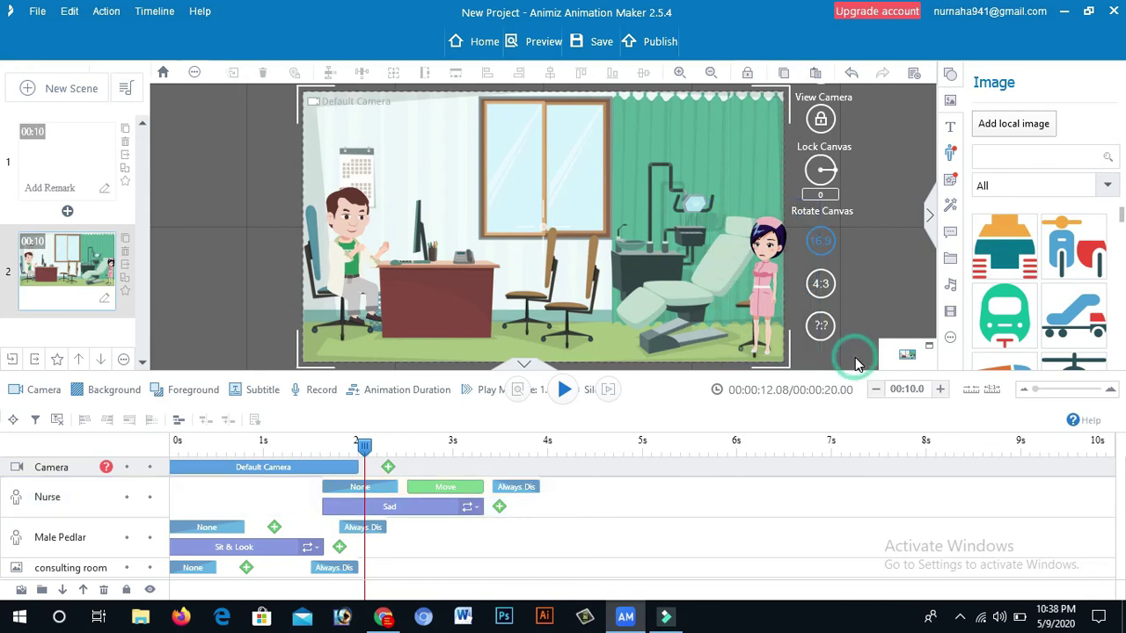
{"action": "left_click", "coordinate": [441, 301]}
{"action": "mouse_move", "coordinate": [866, 321]}
{"action": "left_mouse_down"}
{"action": "mouse_move", "coordinate": [671, 319]}
{"action": "mouse_move", "coordinate": [867, 285]}
{"action": "mouse_move", "coordinate": [914, 300]}
{"action": "mouse_move", "coordinate": [912, 322]}
{"action": "mouse_move", "coordinate": [864, 323]}
{"action": "mouse_move", "coordinate": [866, 313]}
{"action": "left_mouse_up"}
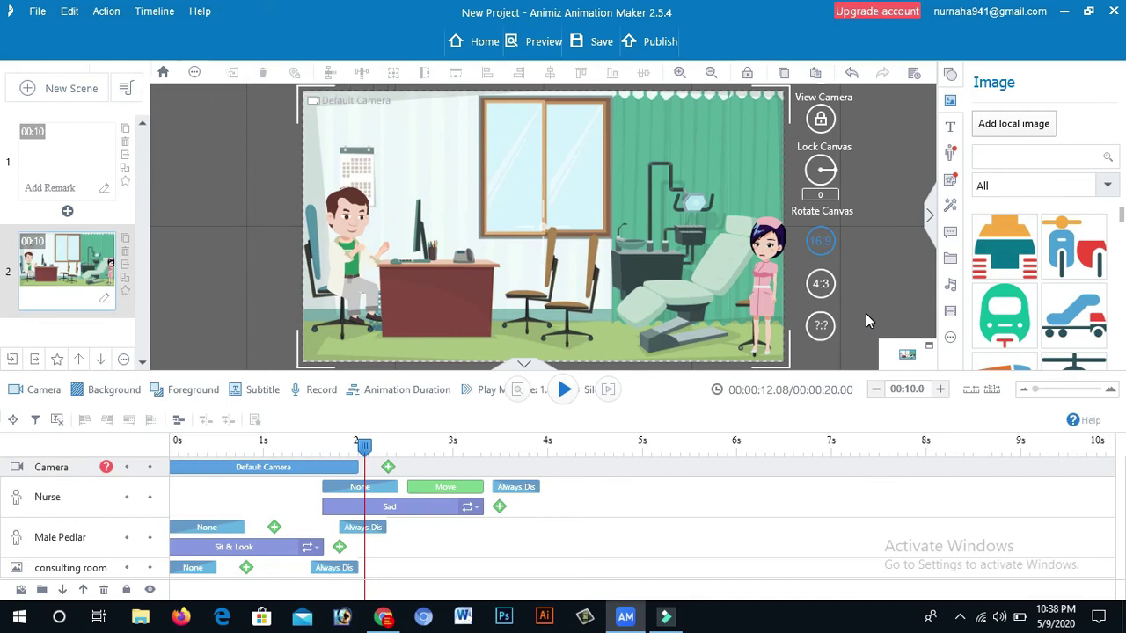
{"action": "key", "text": "ctrl+z"}
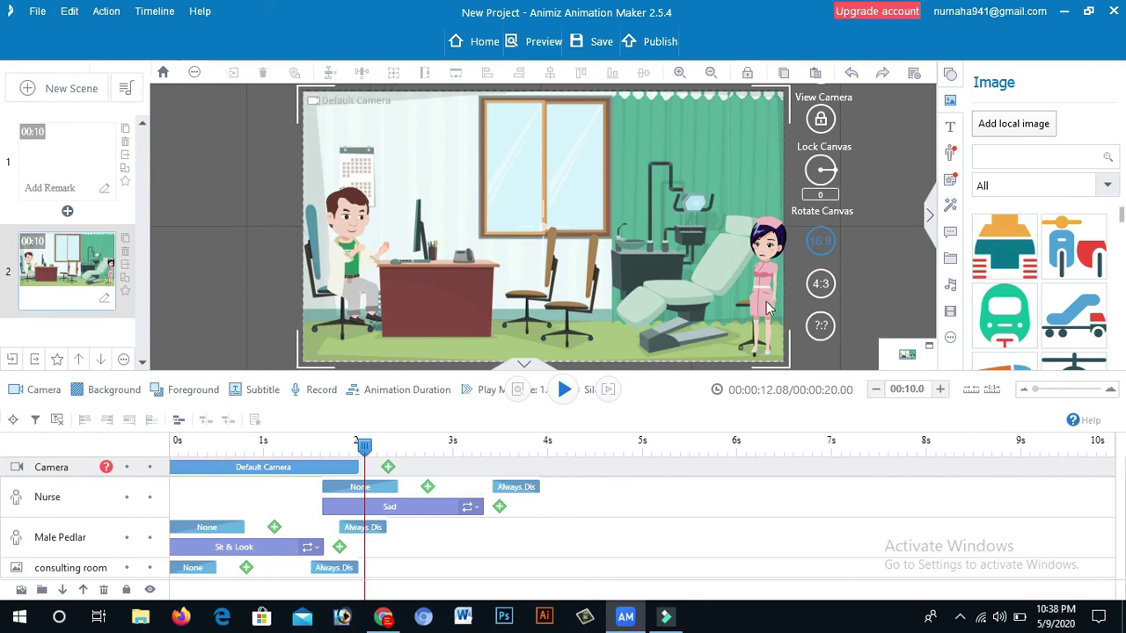
Add a Move effect with the Default curve preset to the Nurse.
{"action": "left_click", "coordinate": [464, 508]}
{"action": "left_click", "coordinate": [428, 489]}
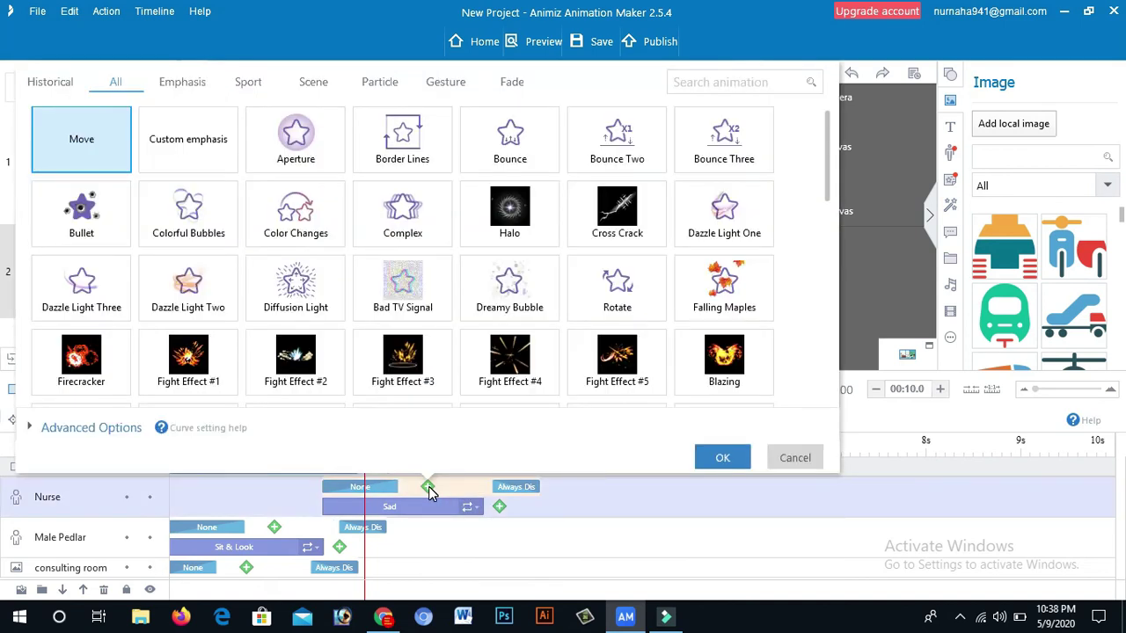
{"action": "left_click", "coordinate": [75, 150]}
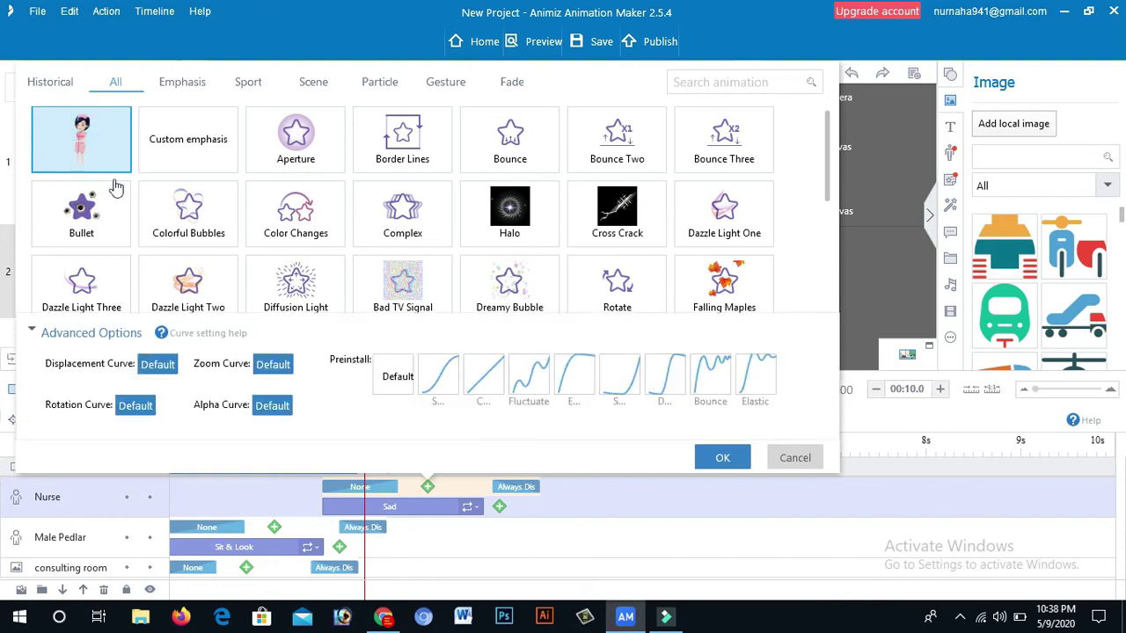
{"action": "left_click", "coordinate": [400, 383]}
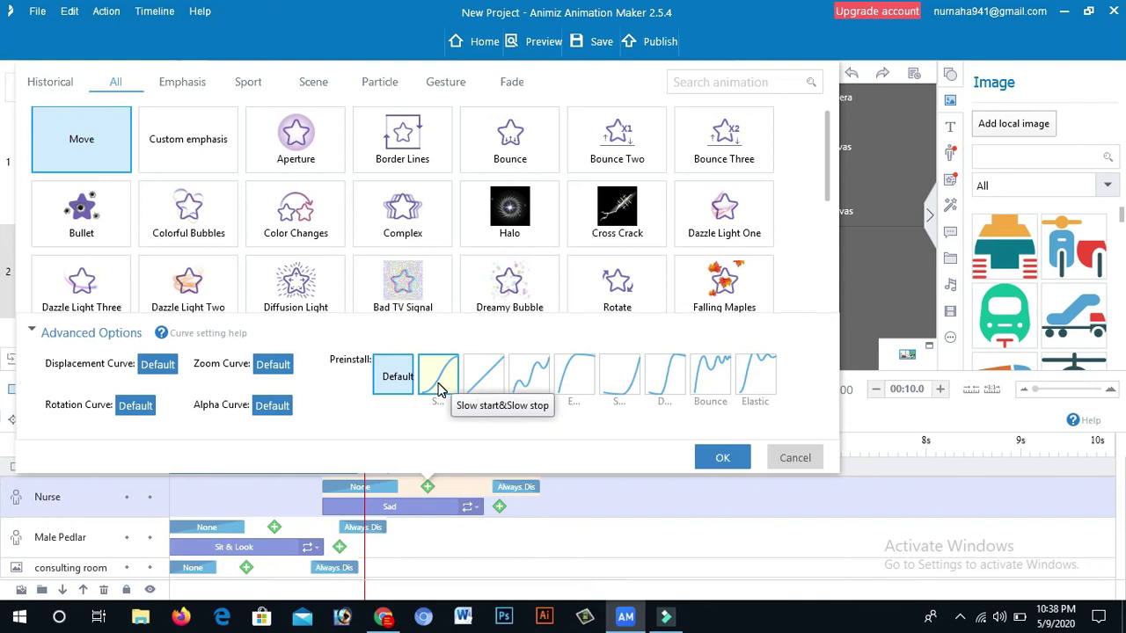
{"action": "left_click", "coordinate": [721, 459]}
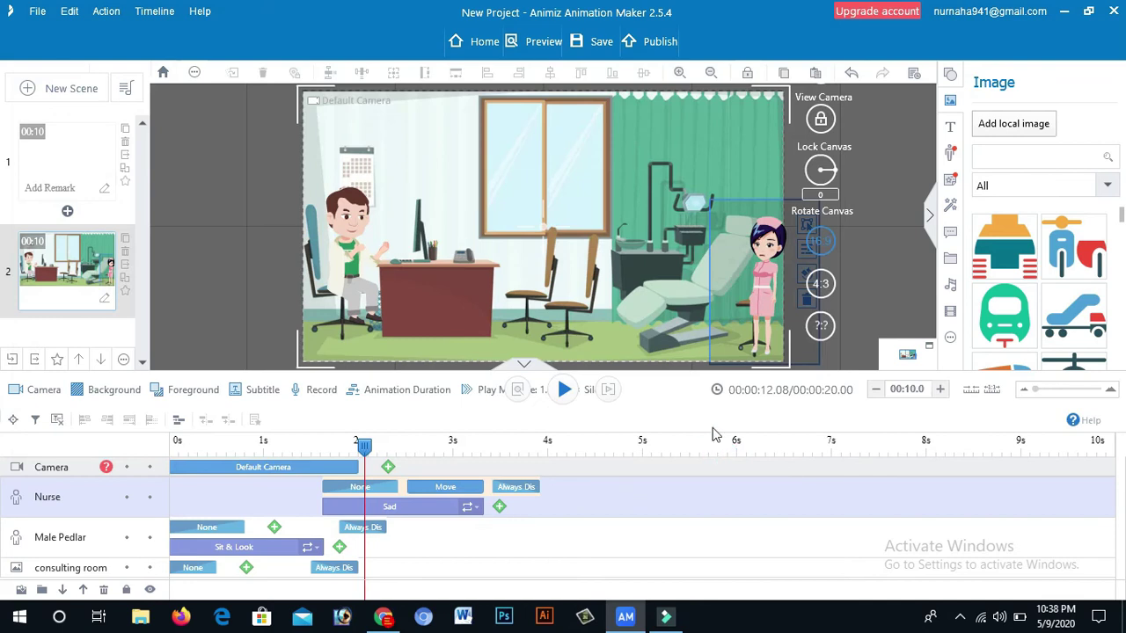
Play the scene to check the Nurse's movement, pause it, and bring the playhead back to about 2.65 s.
{"action": "left_click", "coordinate": [602, 292]}
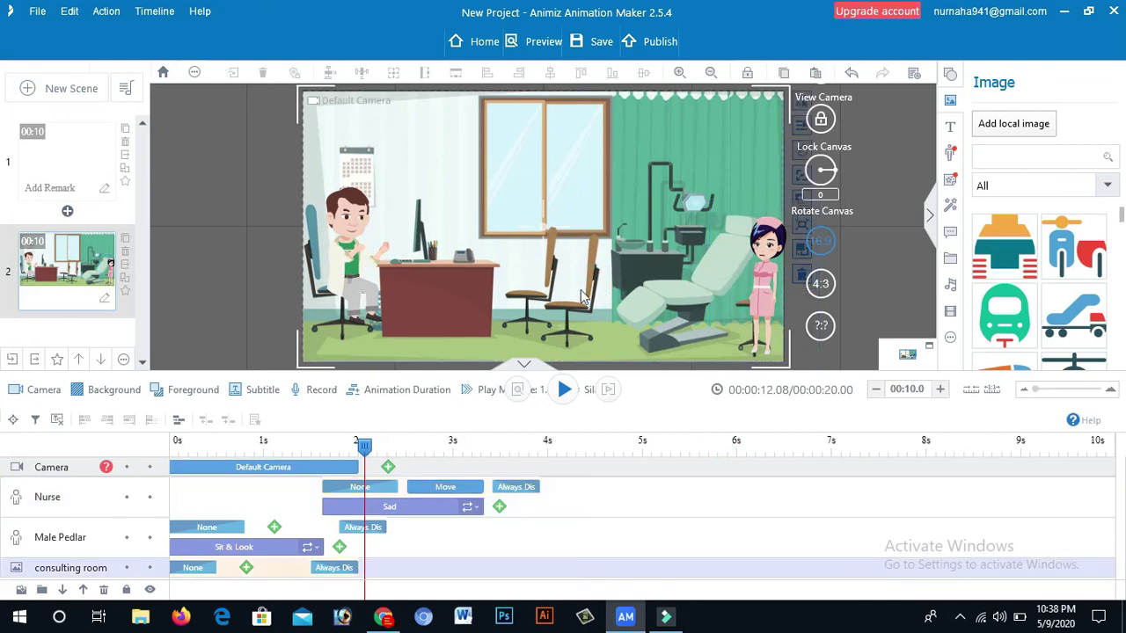
{"action": "left_click", "coordinate": [565, 392]}
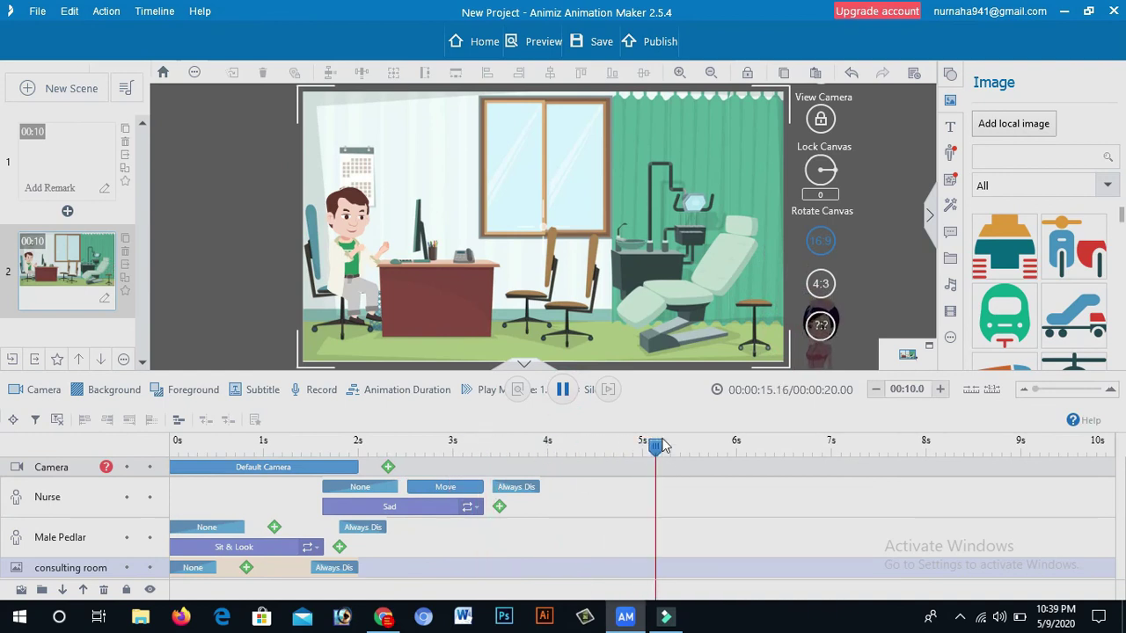
{"action": "left_click", "coordinate": [566, 392]}
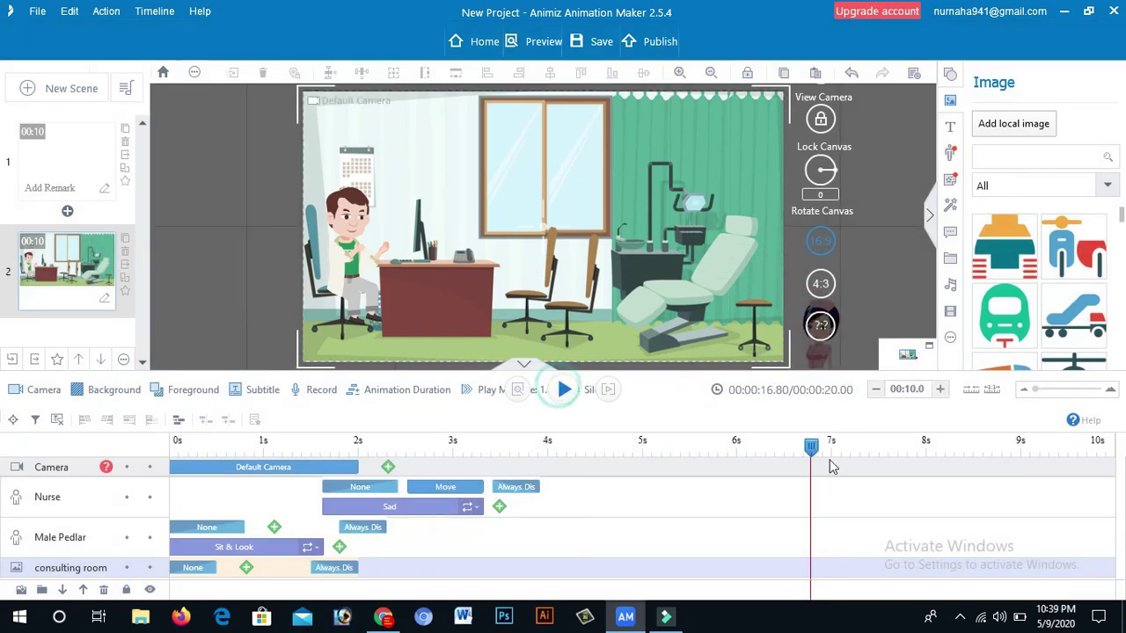
{"action": "left_click_drag", "start_coordinate": [810, 449], "coordinate": [398, 413]}
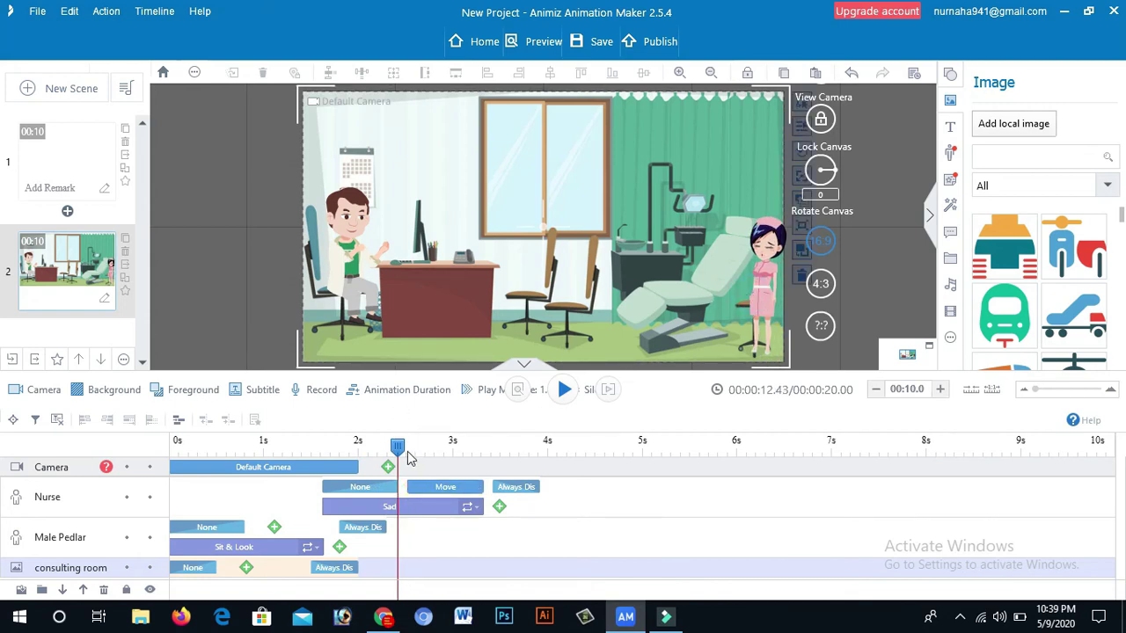
{"action": "left_click_drag", "start_coordinate": [400, 450], "coordinate": [422, 451]}
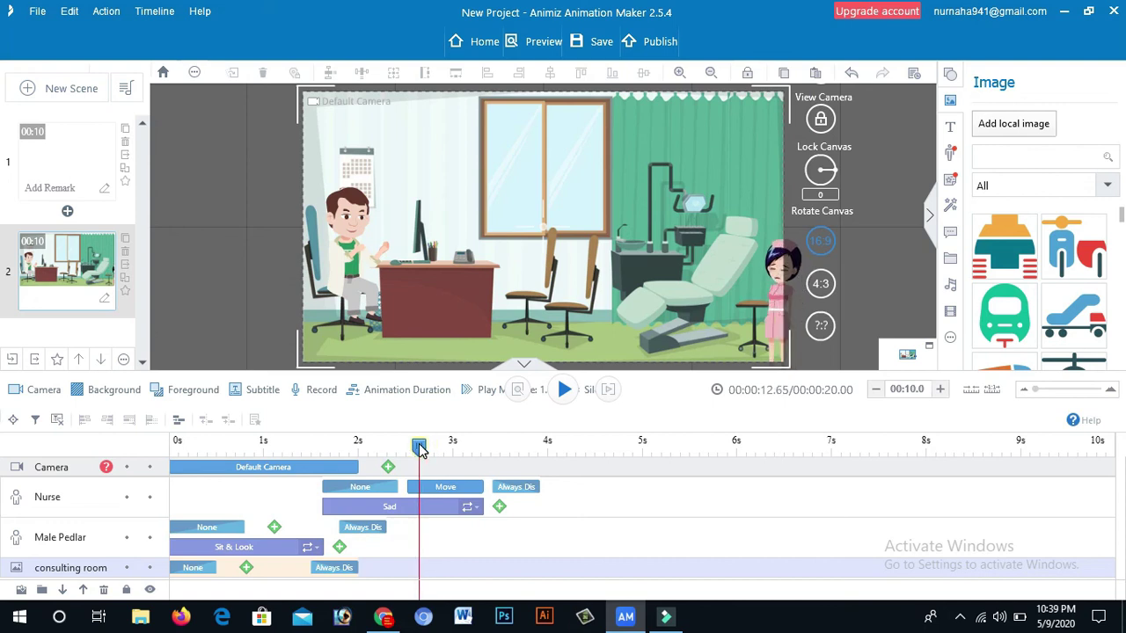
Shorten the Nurse's Move effect to end at 2.88 s, play the scene, and return the playhead to about 2.35 s.
{"action": "left_click", "coordinate": [451, 486]}
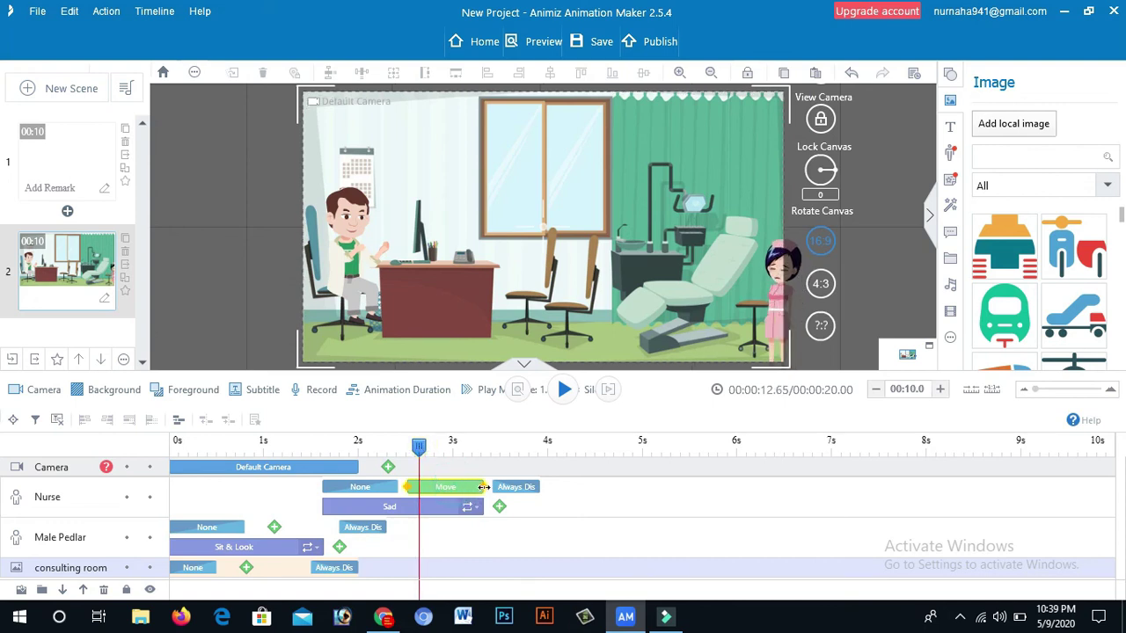
{"action": "left_click_drag", "start_coordinate": [485, 487], "coordinate": [438, 487]}
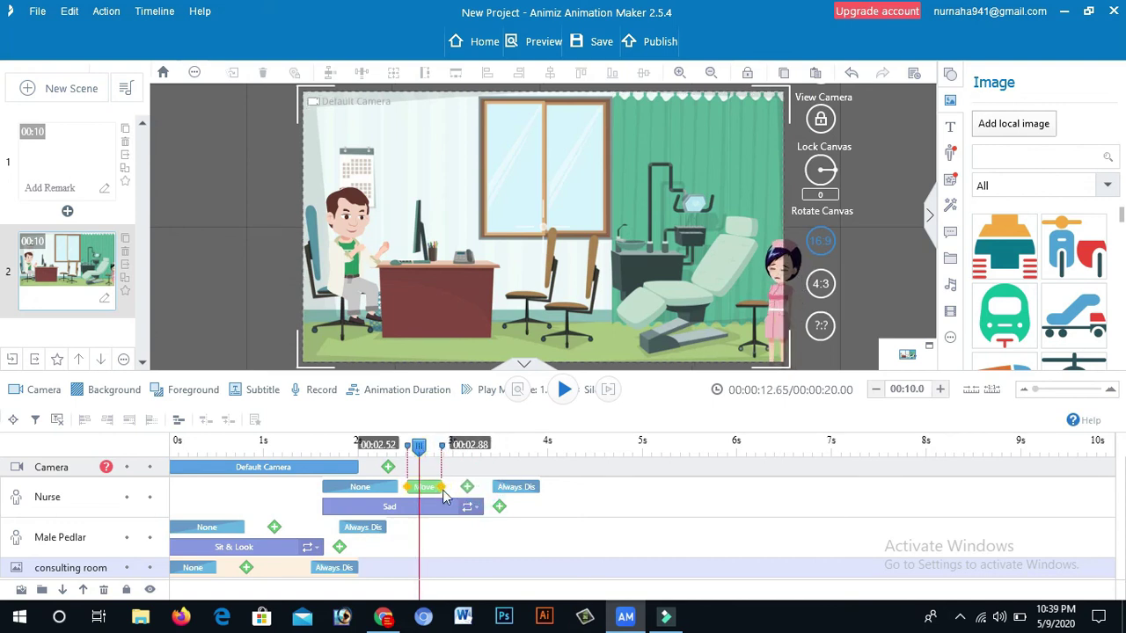
{"action": "left_click", "coordinate": [565, 390]}
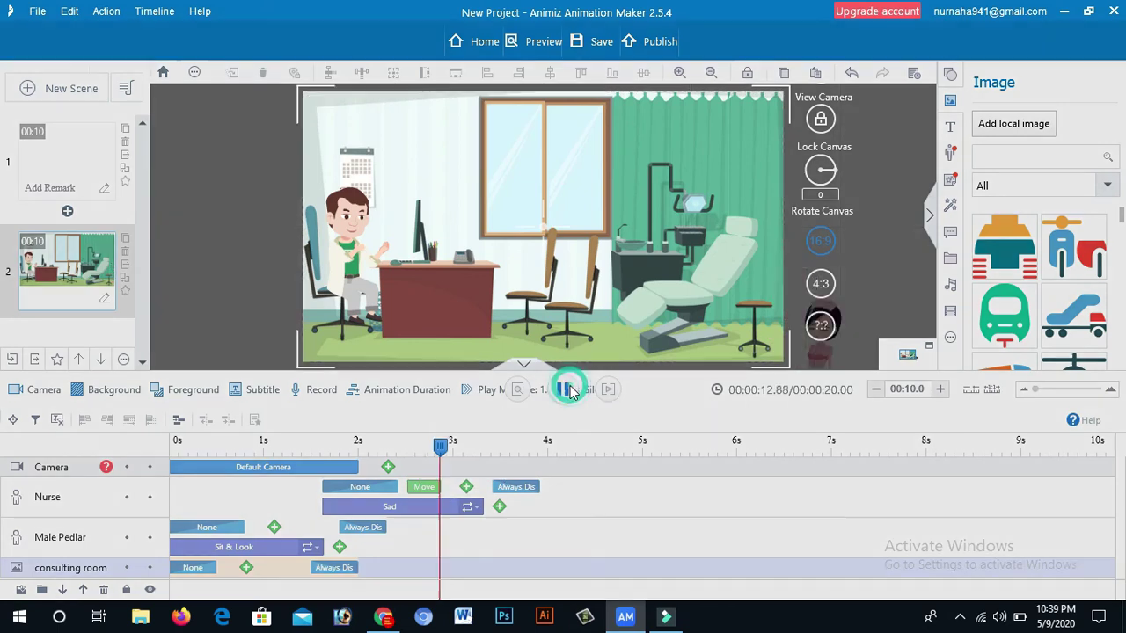
{"action": "left_click", "coordinate": [566, 390]}
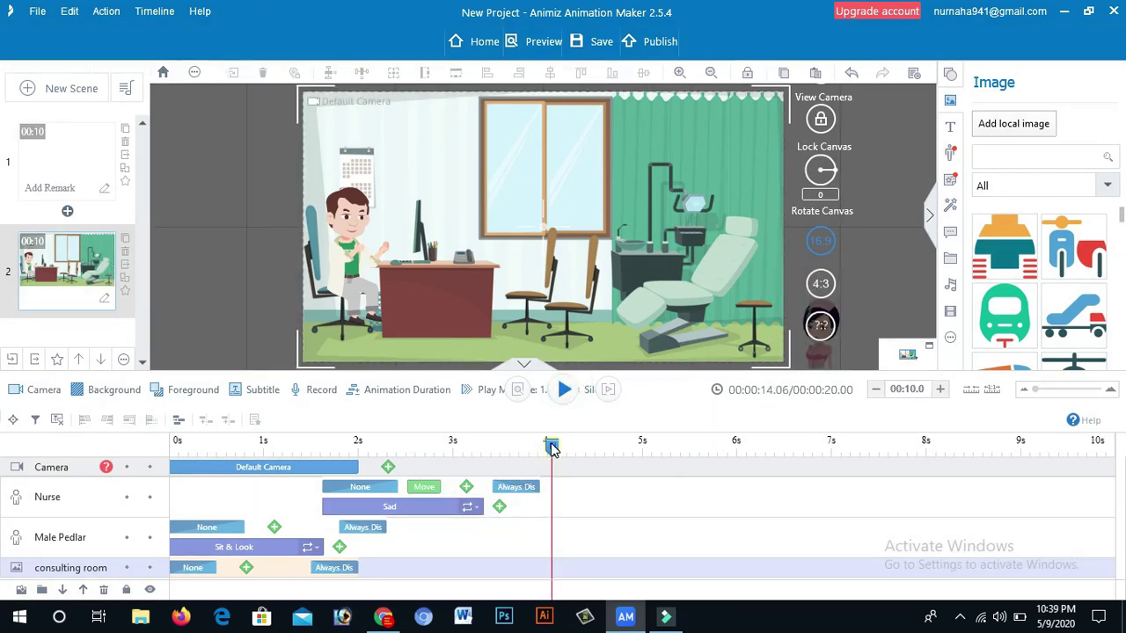
{"action": "left_click_drag", "start_coordinate": [519, 449], "coordinate": [392, 448]}
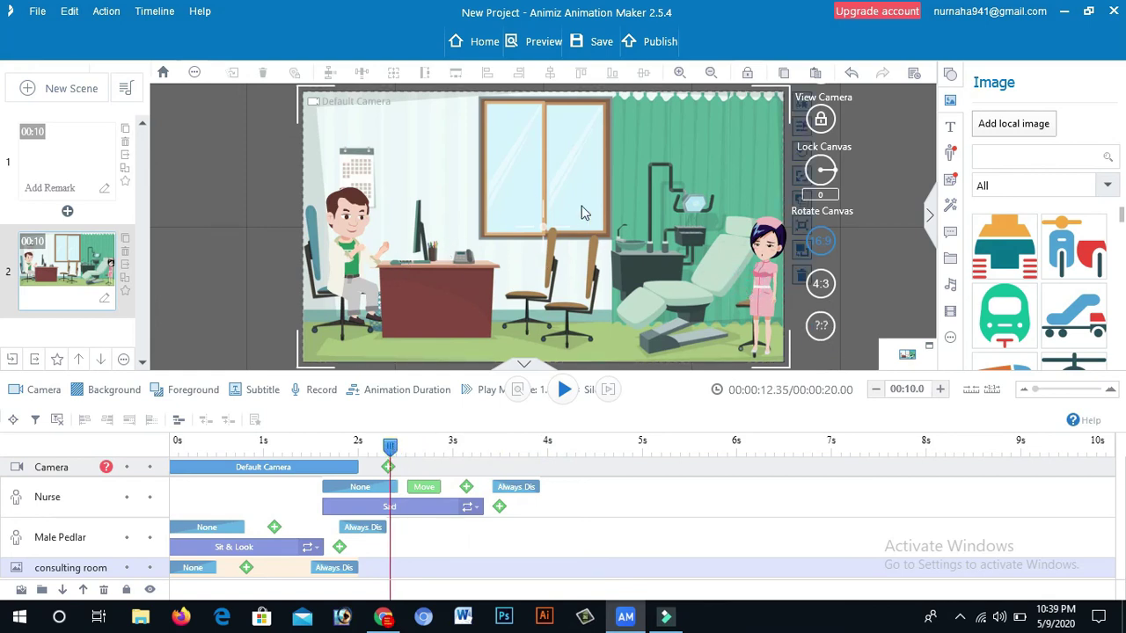
Reopen the Nurse's shortened Move effect and reapply Move with the Default curve preset.
{"action": "left_click", "coordinate": [416, 489]}
{"action": "left_click", "coordinate": [420, 489]}
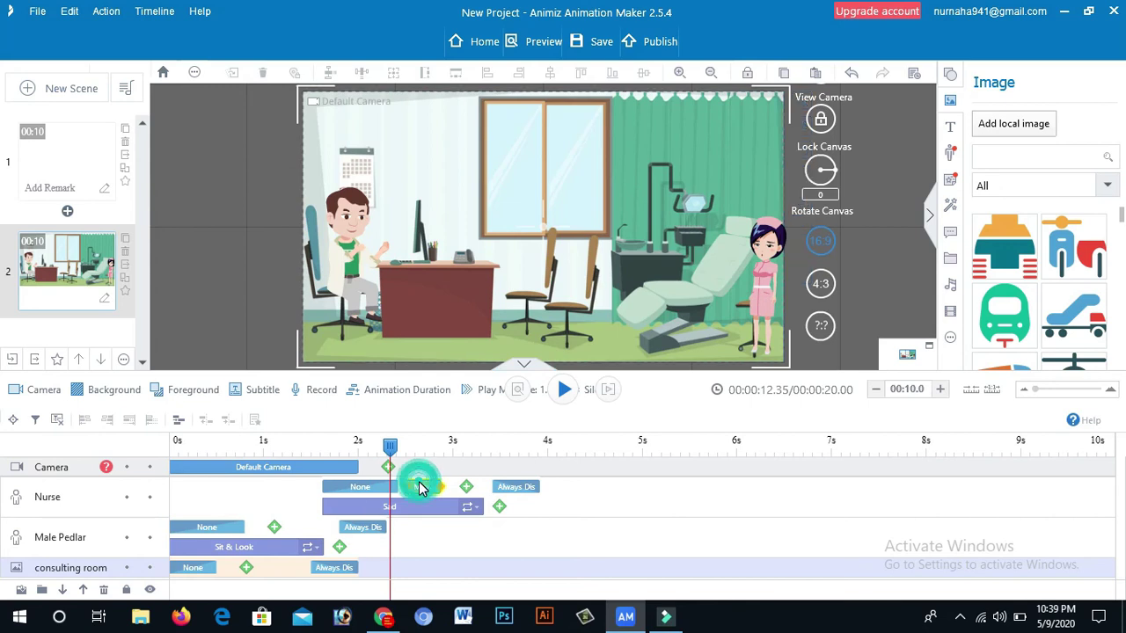
{"action": "double_click", "coordinate": [421, 489]}
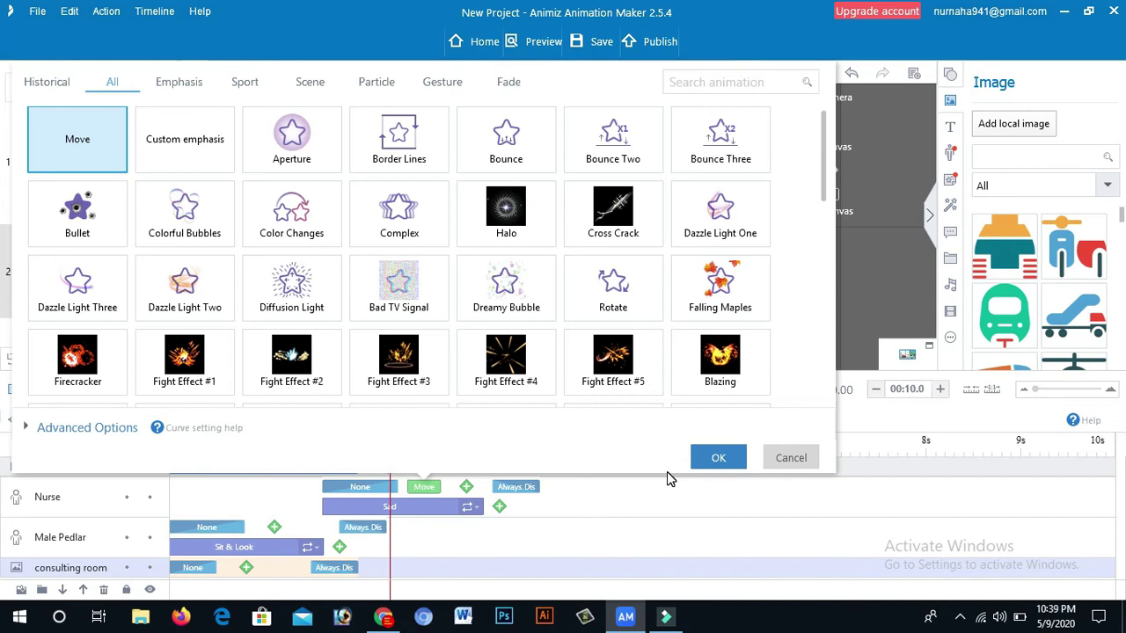
{"action": "left_click", "coordinate": [79, 135]}
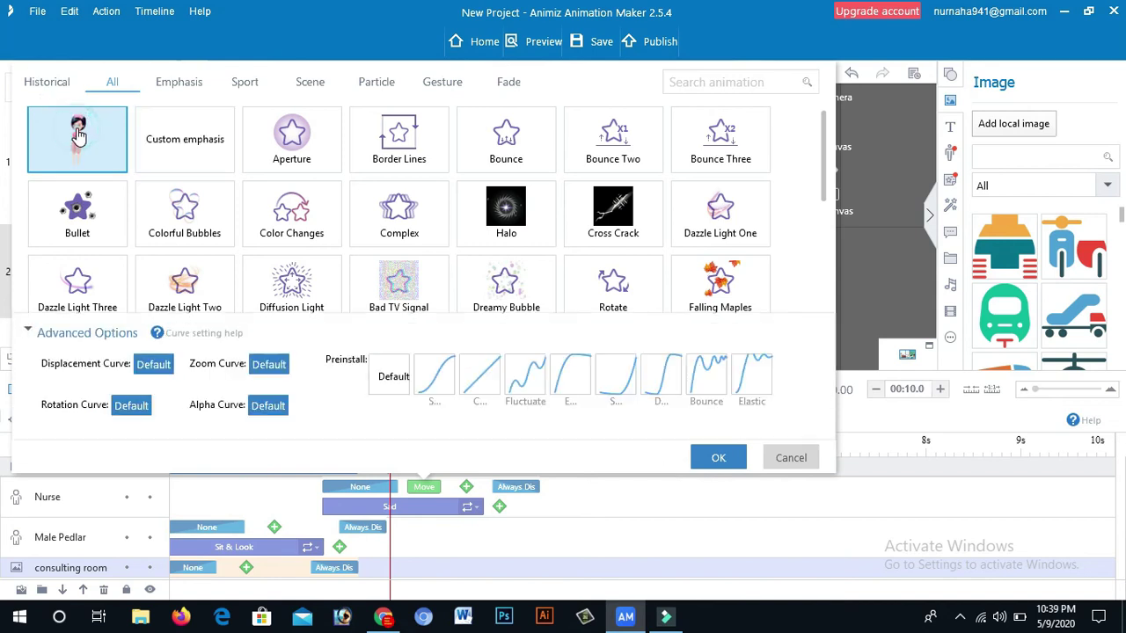
{"action": "left_click", "coordinate": [387, 389]}
{"action": "left_click", "coordinate": [718, 459]}
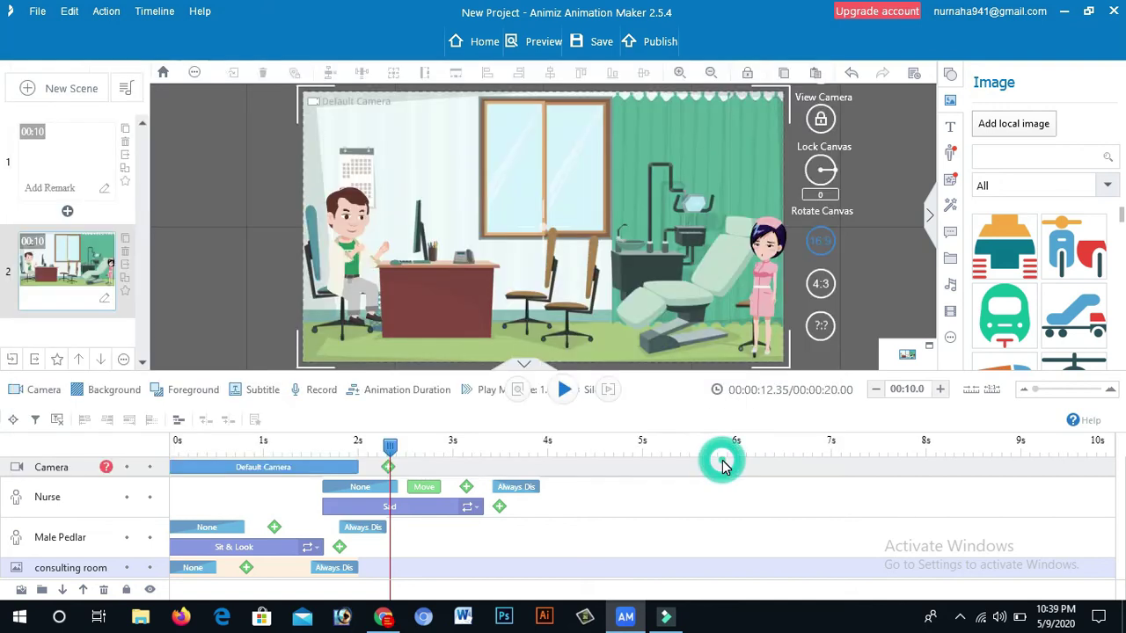
Select the Nurse and play the scene from about 2.35 s, pausing at about 3.95 s.
{"action": "left_click", "coordinate": [762, 286]}
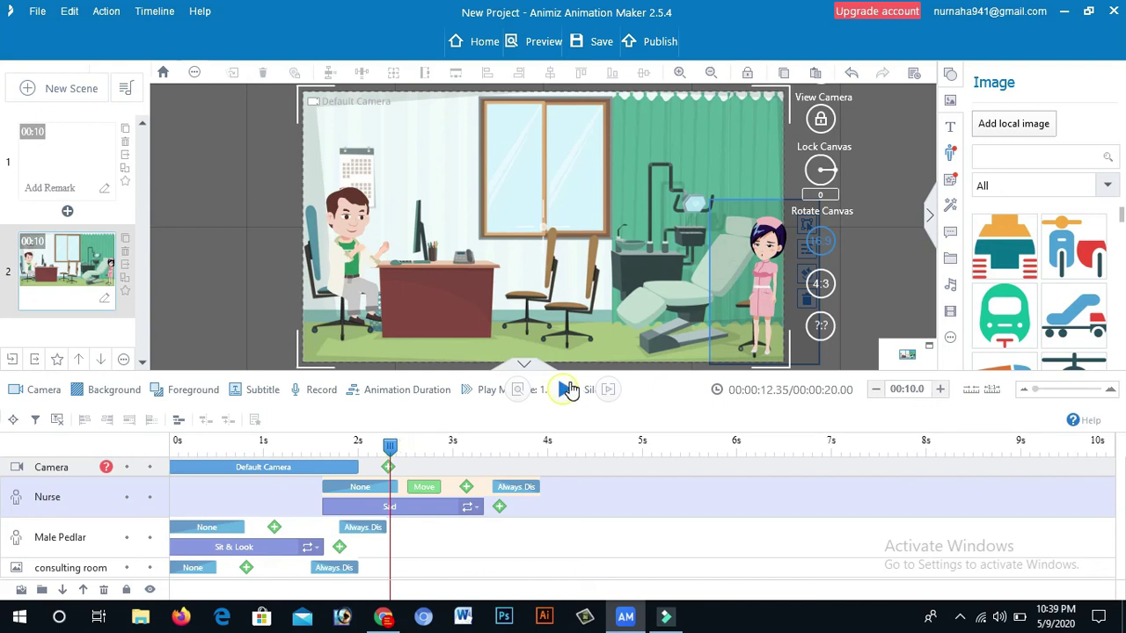
{"action": "left_click", "coordinate": [569, 390]}
{"action": "left_click", "coordinate": [569, 390]}
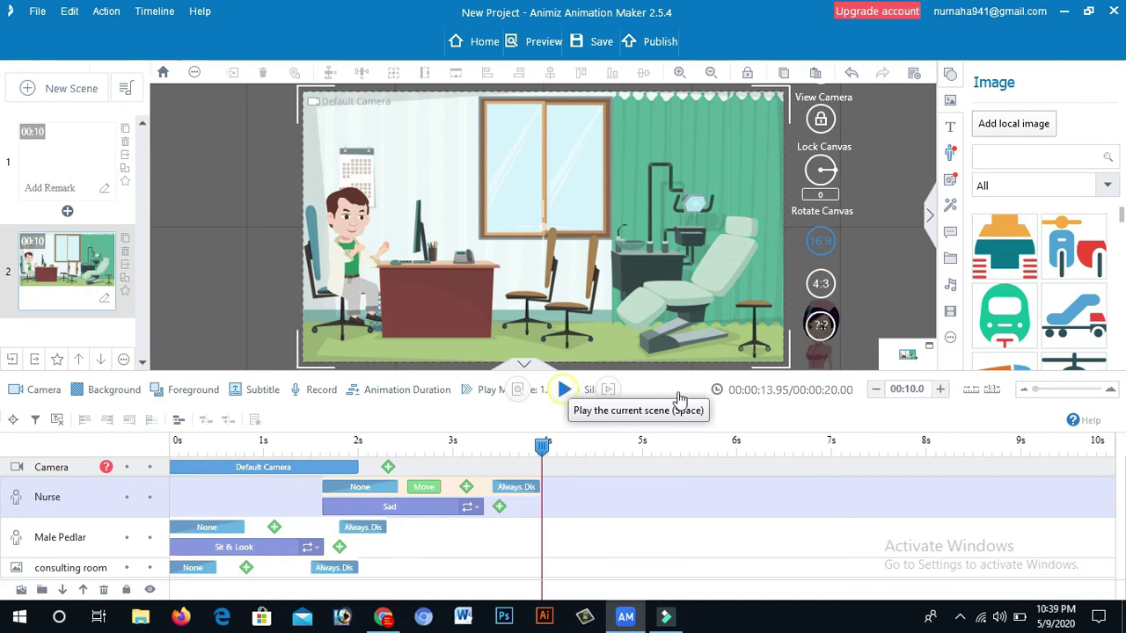
Undo the Nurse's Move effect and the extension of her Sad action.
{"action": "left_click_drag", "start_coordinate": [881, 282], "coordinate": [886, 255]}
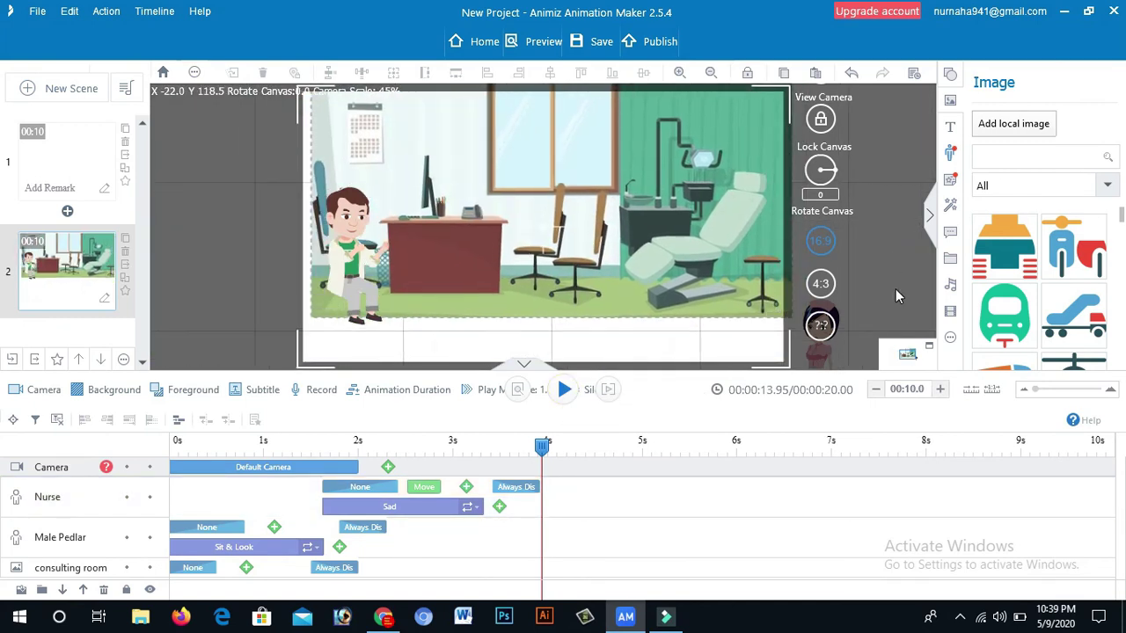
{"action": "left_click", "coordinate": [621, 236]}
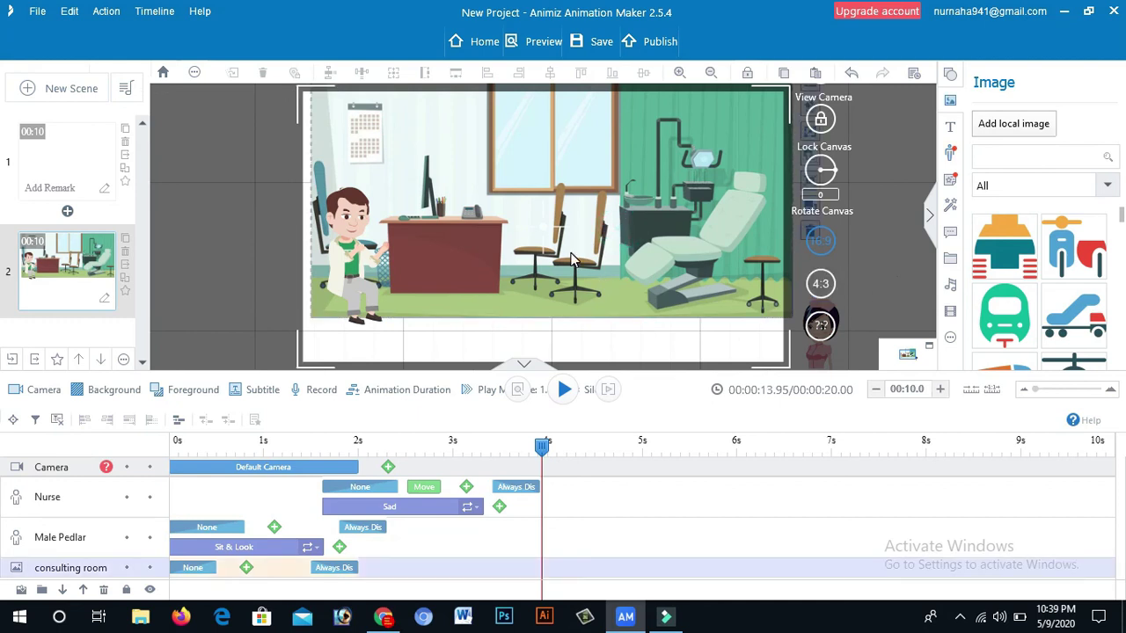
{"action": "left_click", "coordinate": [529, 225]}
{"action": "key", "text": "ctrl+z"}
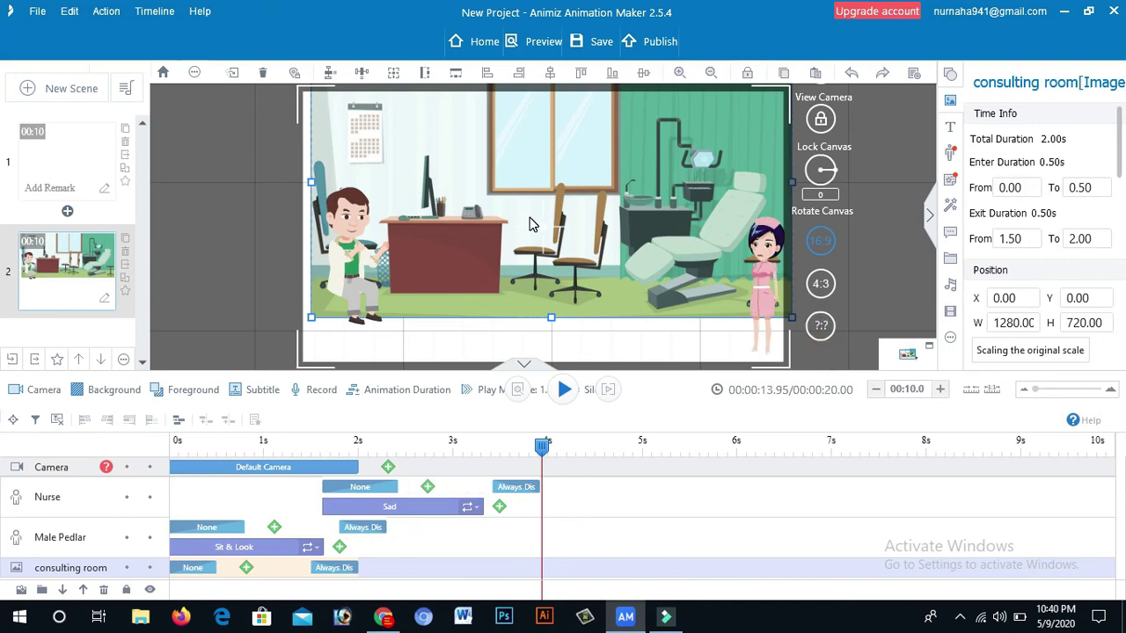
{"action": "key", "text": "ctrl+z"}
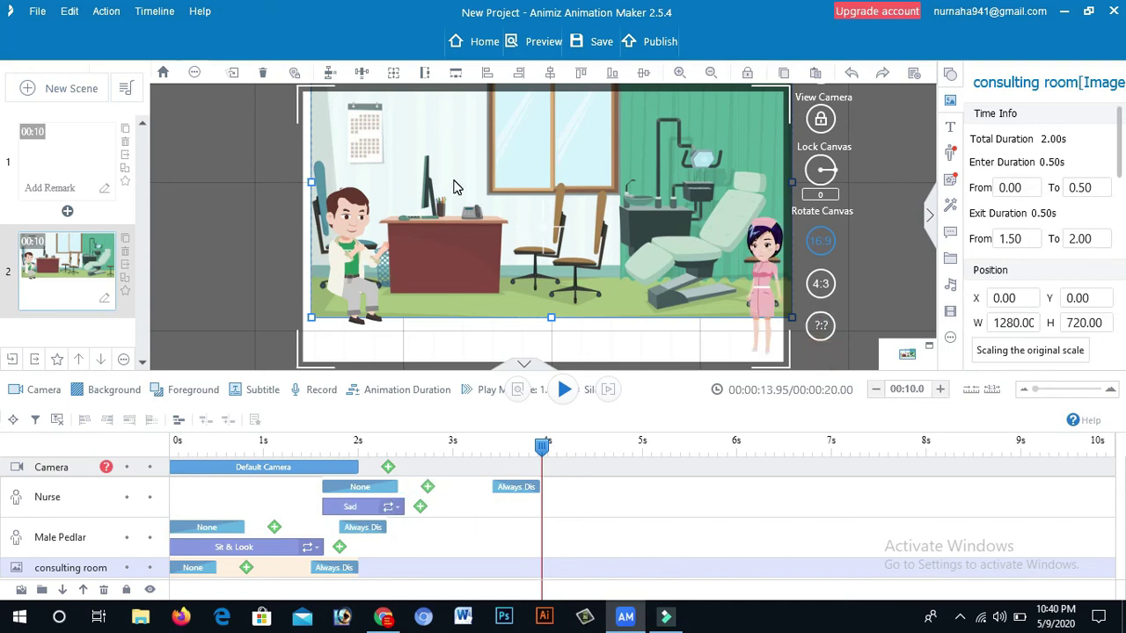
Undo all remaining edits, including the Nurse, the Male Pedlar and the consulting room scene, back to the single blank scene.
{"action": "key", "text": "ctrl+z"}
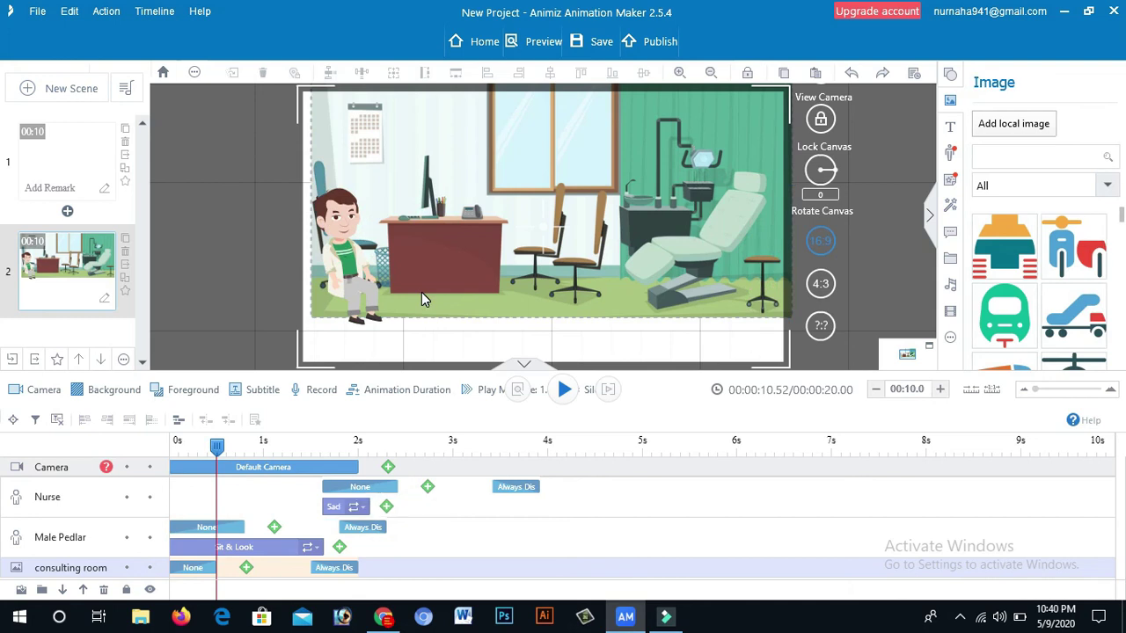
{"action": "key", "text": "ctrl+z"}
{"action": "key", "text": "ctrl+z"}
{"action": "key", "text": "ctrl+z"}
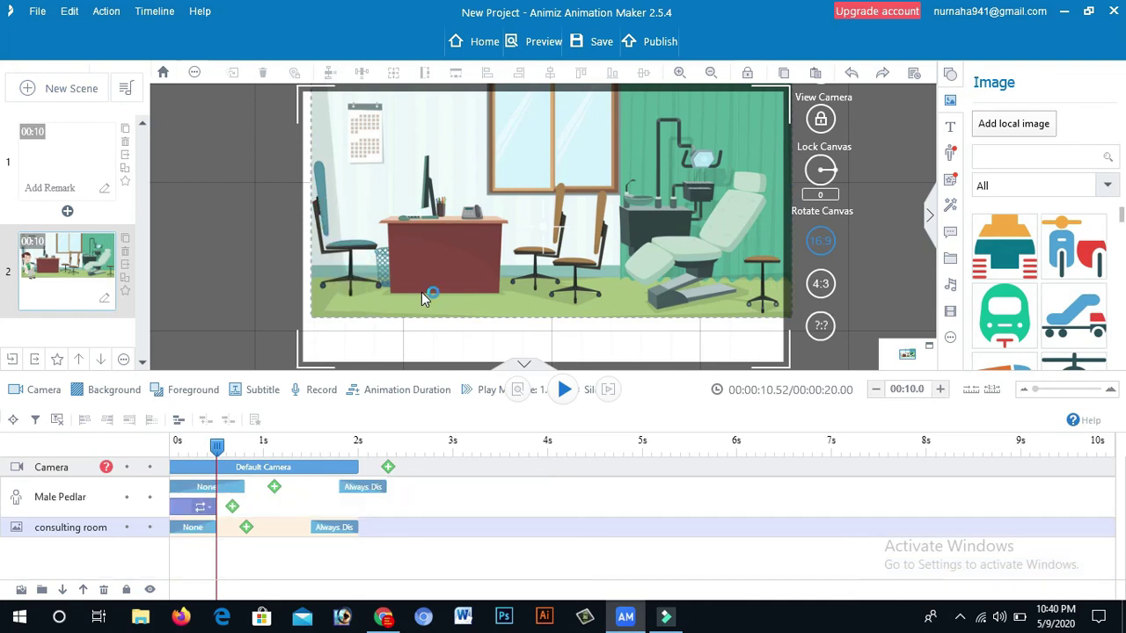
{"action": "key", "text": "ctrl+z"}
{"action": "key", "text": "ctrl+z"}
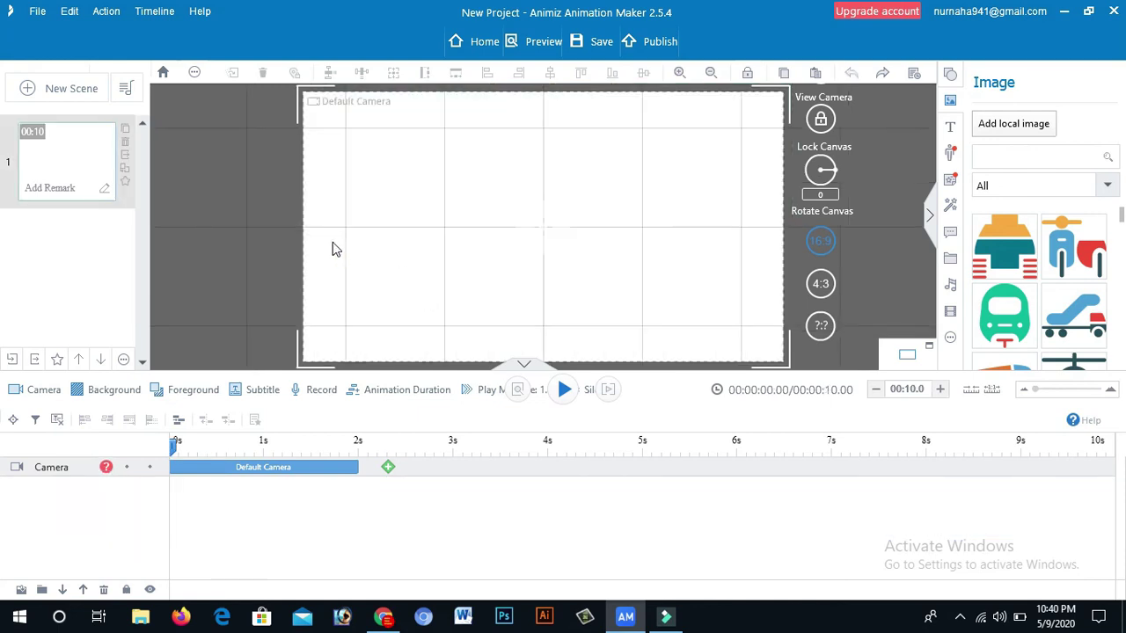
Open the online scene library for a new scene and show its Health & Medical category.
{"action": "left_click", "coordinate": [29, 92]}
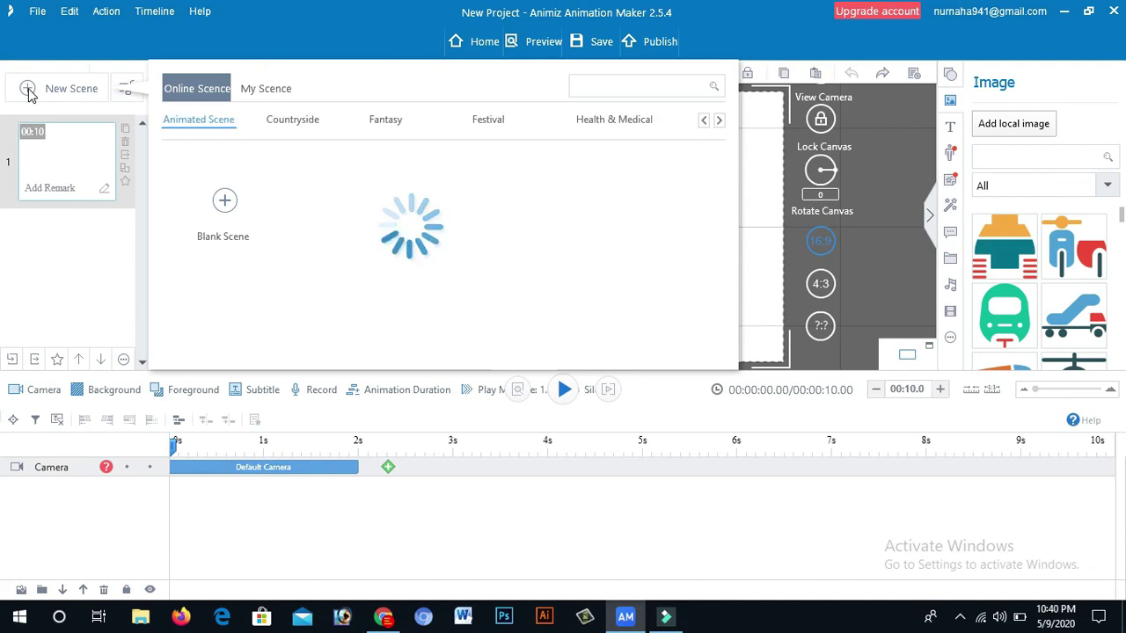
{"action": "left_click", "coordinate": [139, 618]}
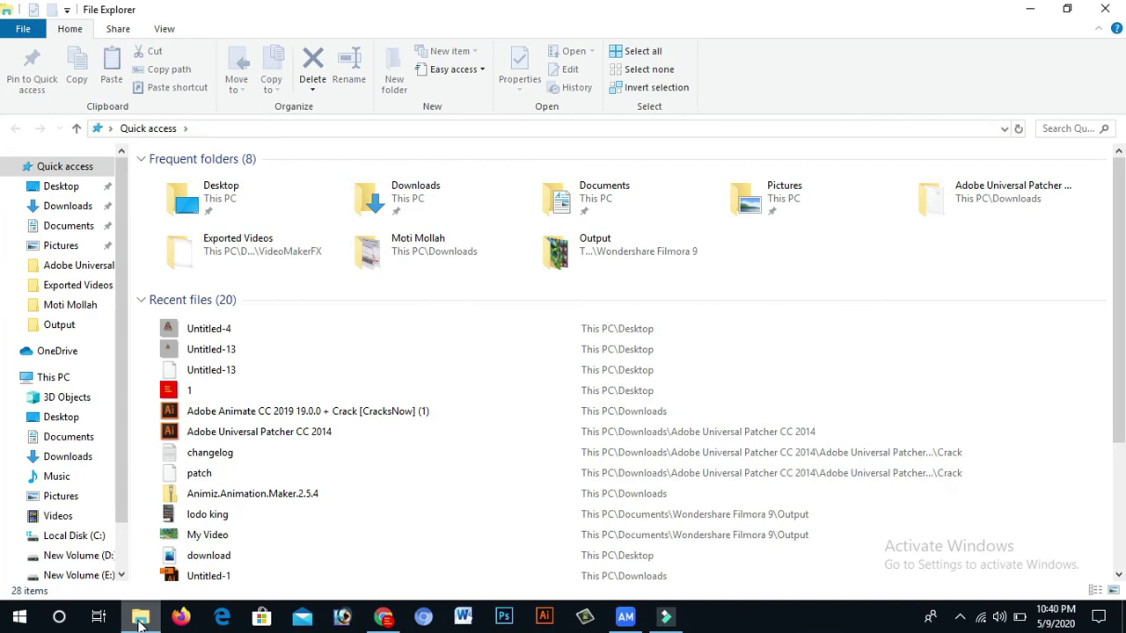
{"action": "left_click", "coordinate": [1106, 10]}
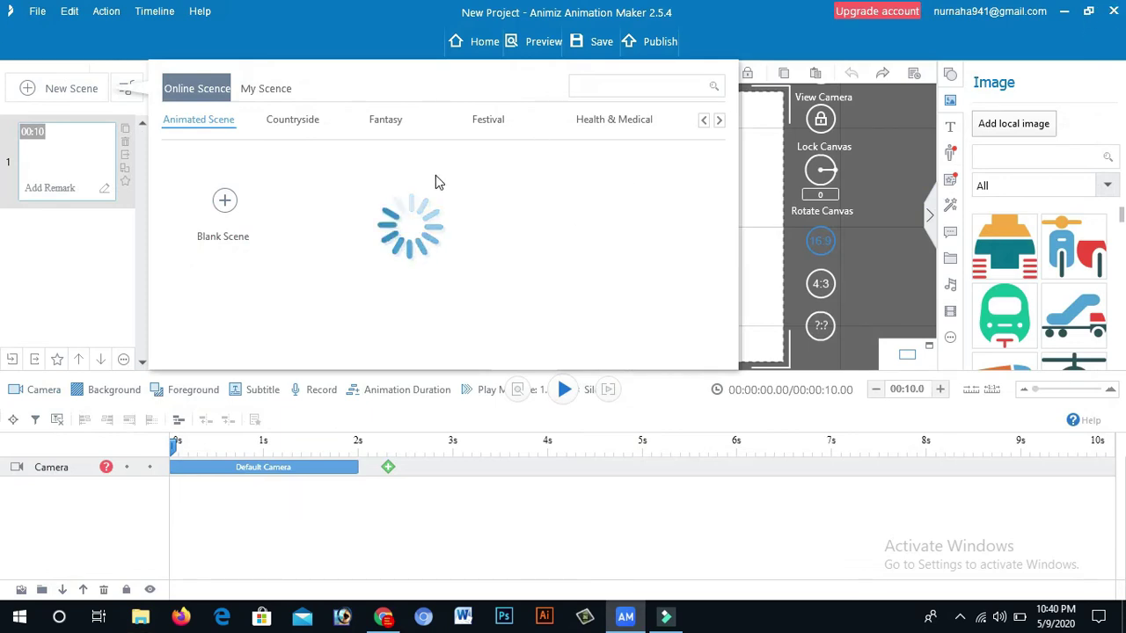
{"action": "left_click", "coordinate": [616, 121]}
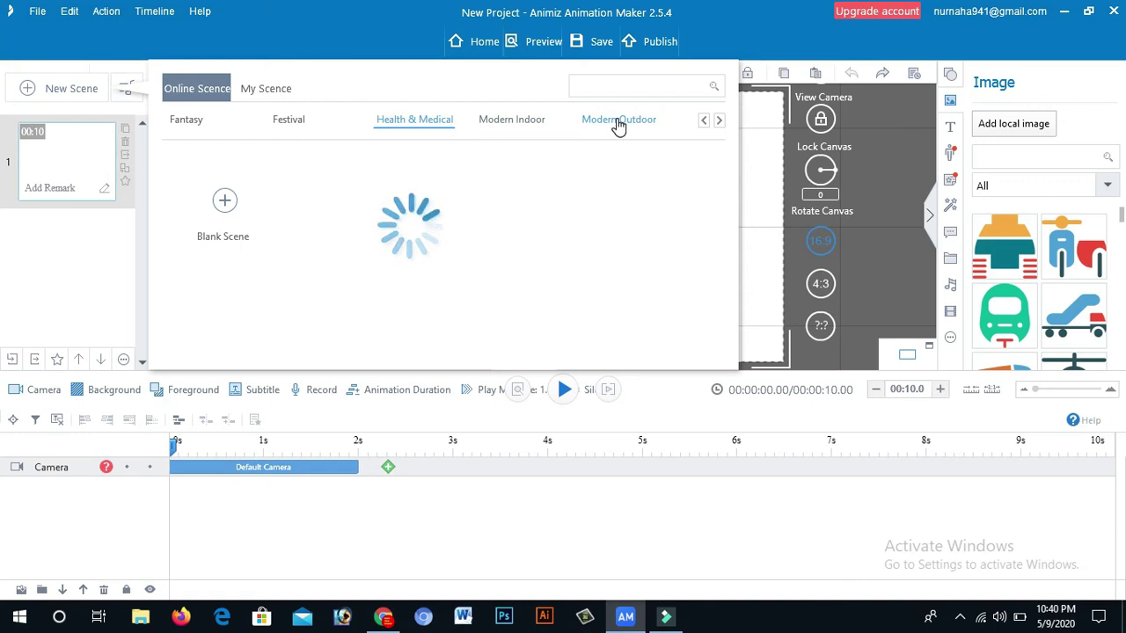
{"action": "left_click", "coordinate": [335, 123]}
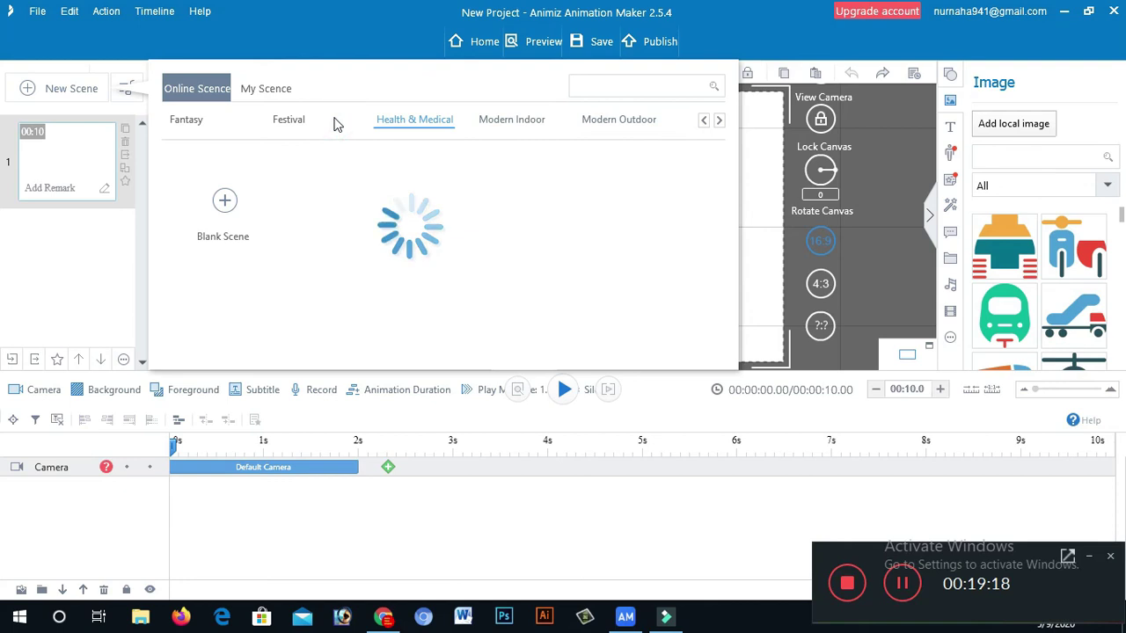
{"action": "left_click", "coordinate": [903, 584]}
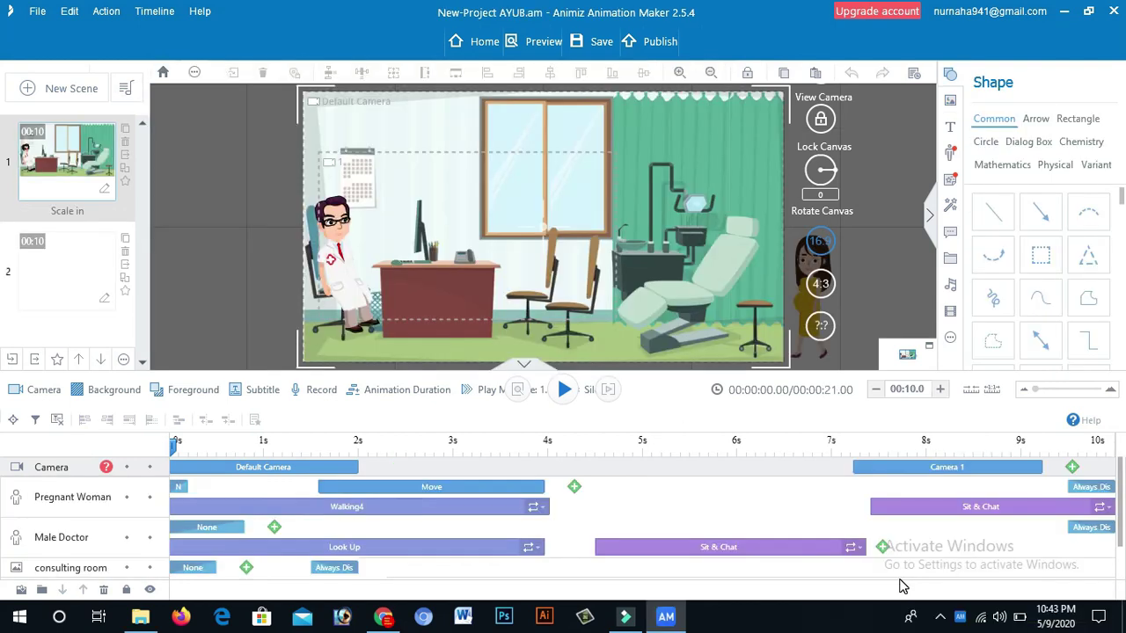
Play both scenes of the doctor and pregnant woman project and preview the whole animation.
{"action": "left_click", "coordinate": [564, 391]}
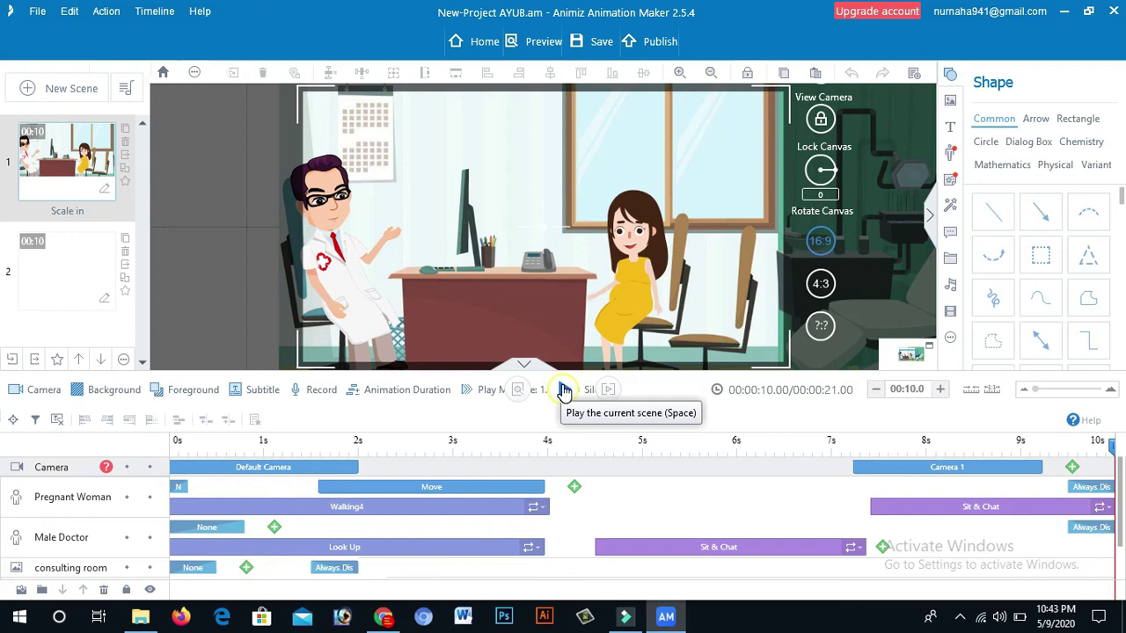
{"action": "left_click", "coordinate": [565, 389]}
{"action": "left_click", "coordinate": [62, 276]}
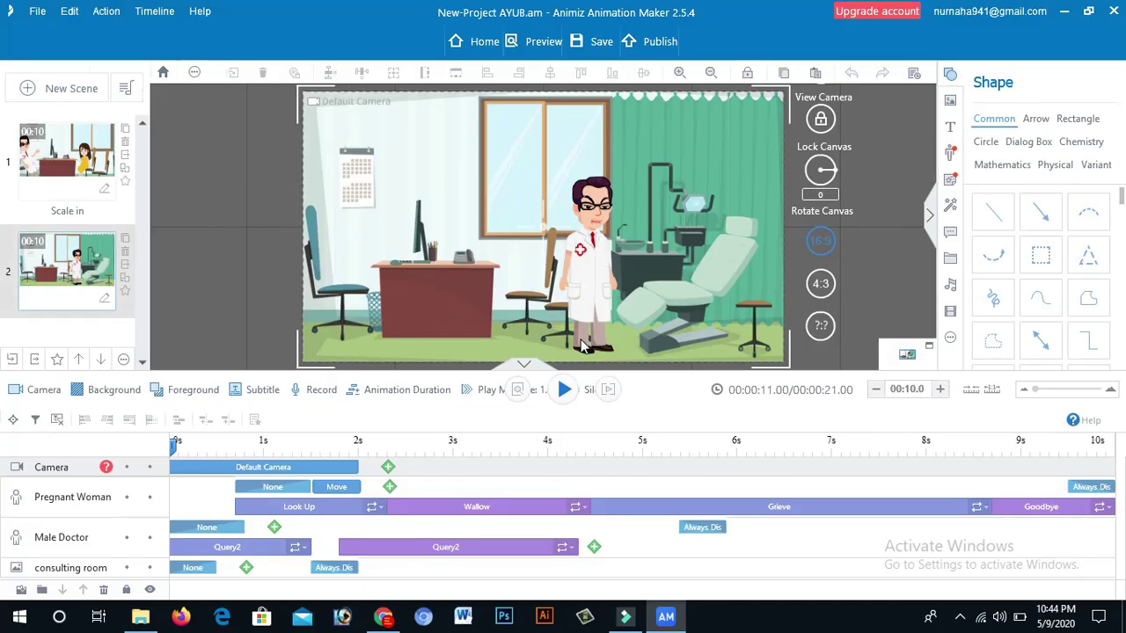
{"action": "left_click", "coordinate": [564, 396]}
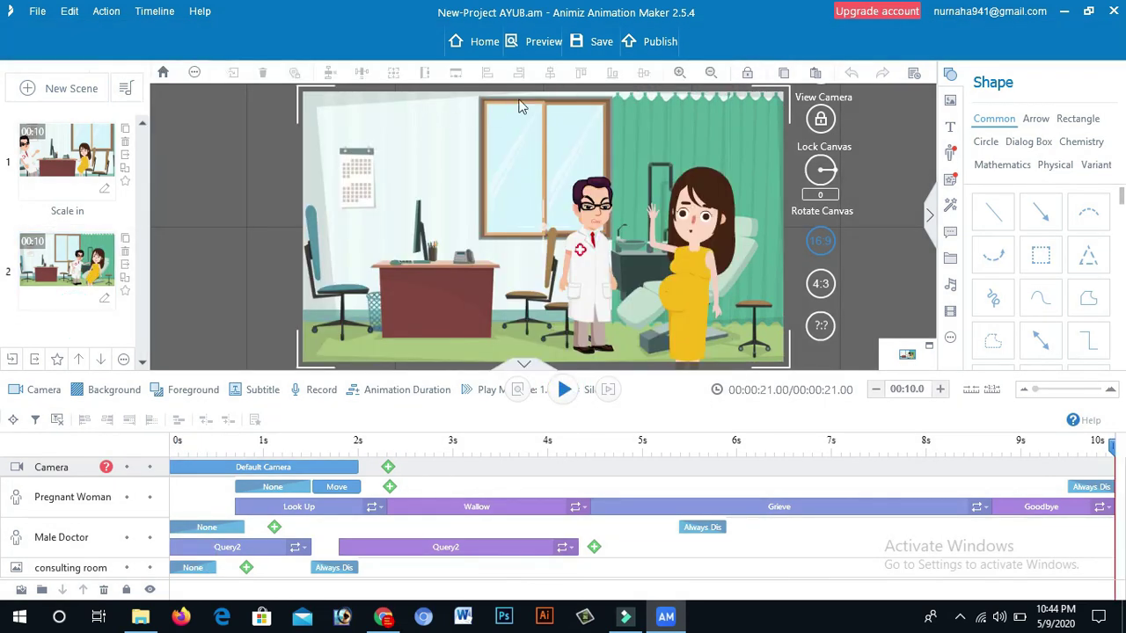
{"action": "left_click", "coordinate": [519, 44]}
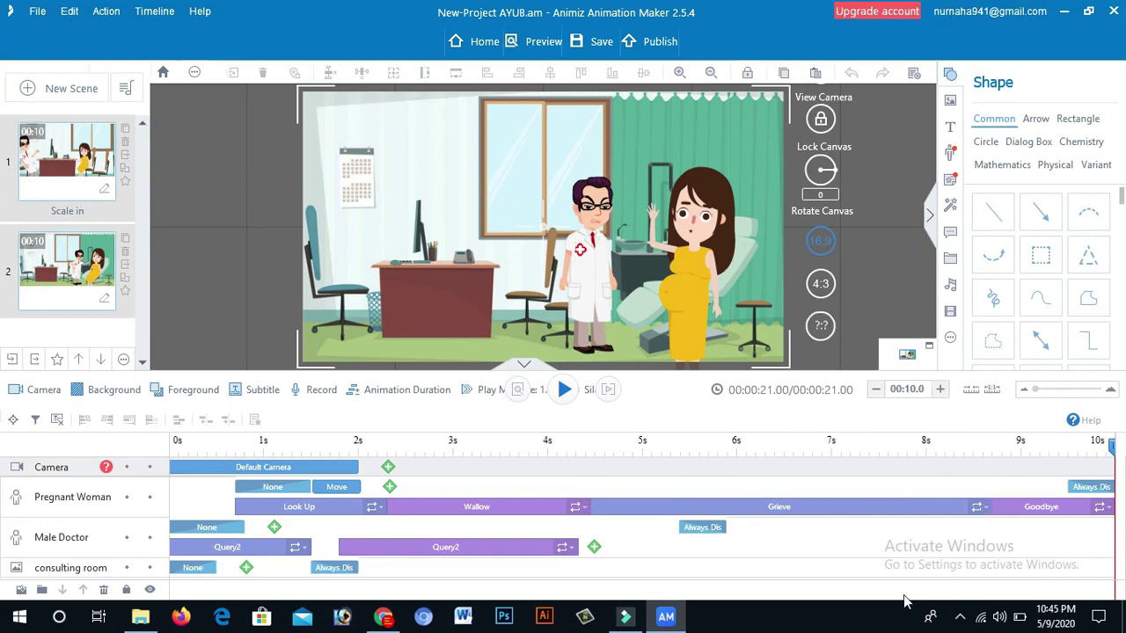
Switch to Filmora 9 and bring up its PC screen recorder.
{"action": "left_click", "coordinate": [628, 618]}
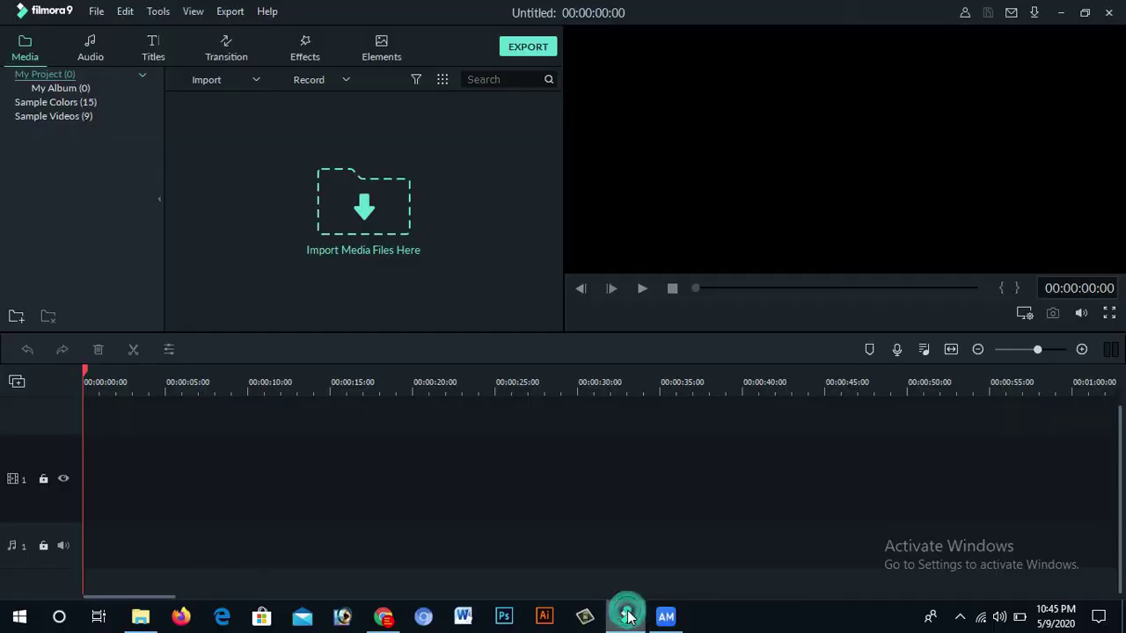
{"action": "left_click", "coordinate": [347, 79]}
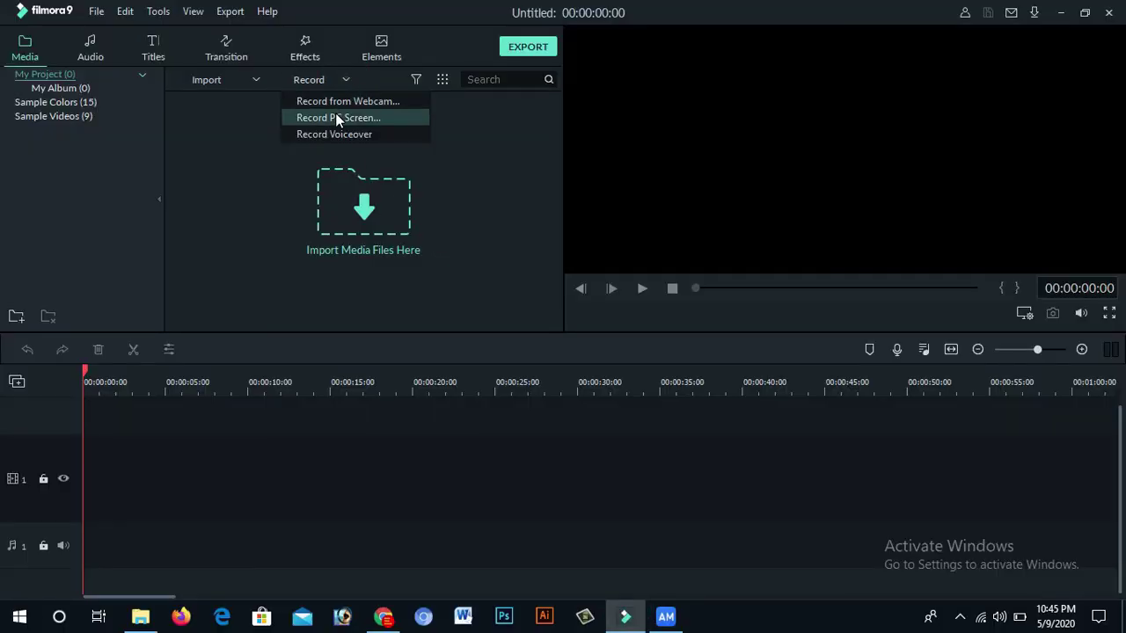
{"action": "left_click", "coordinate": [335, 117]}
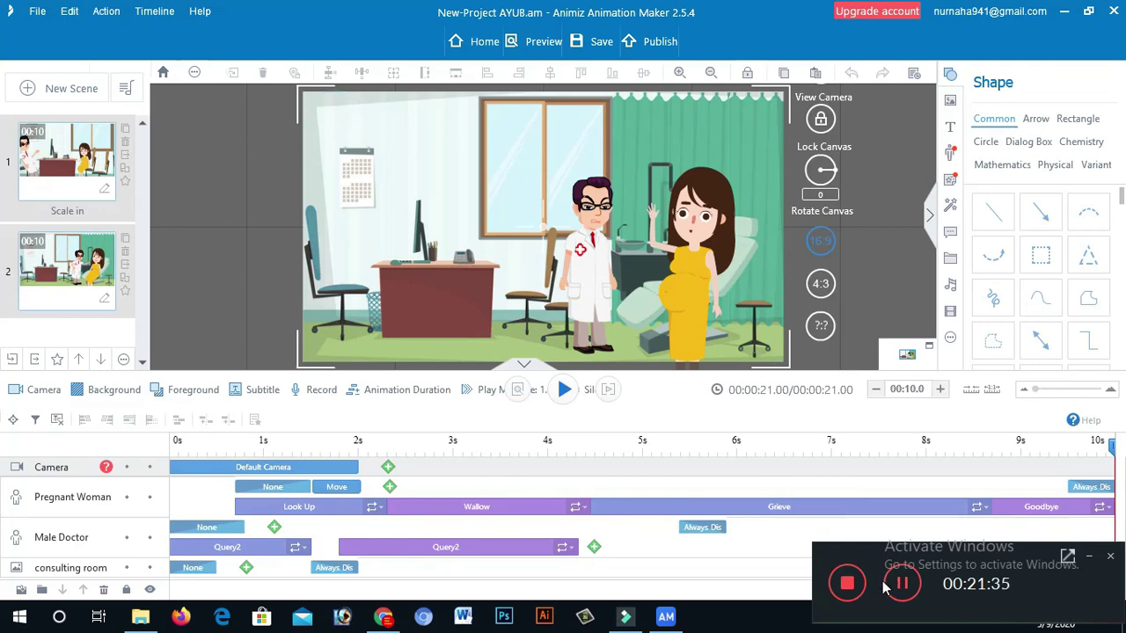